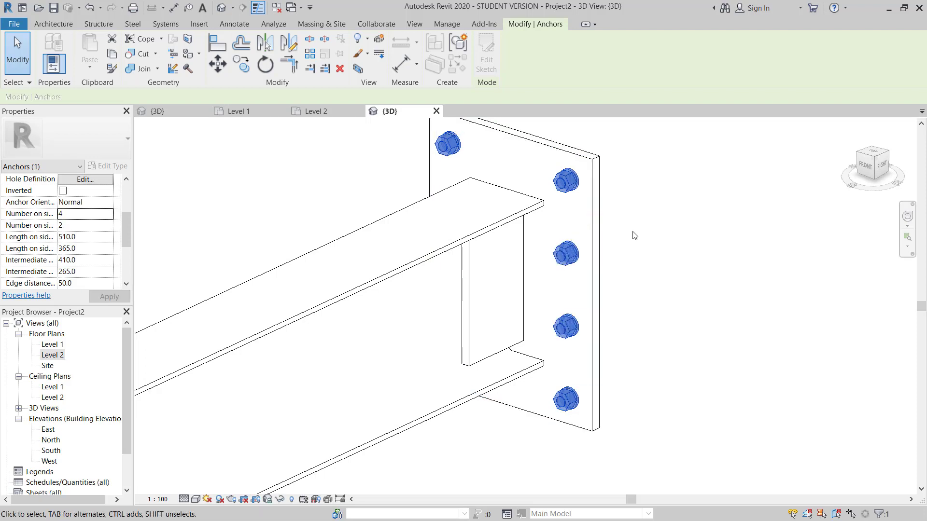
pyautogui.keyDown('shift'); pyautogui.moveTo(630, 234); pyautogui.dragTo(614, 296, button='middle'); pyautogui.keyUp('shift')
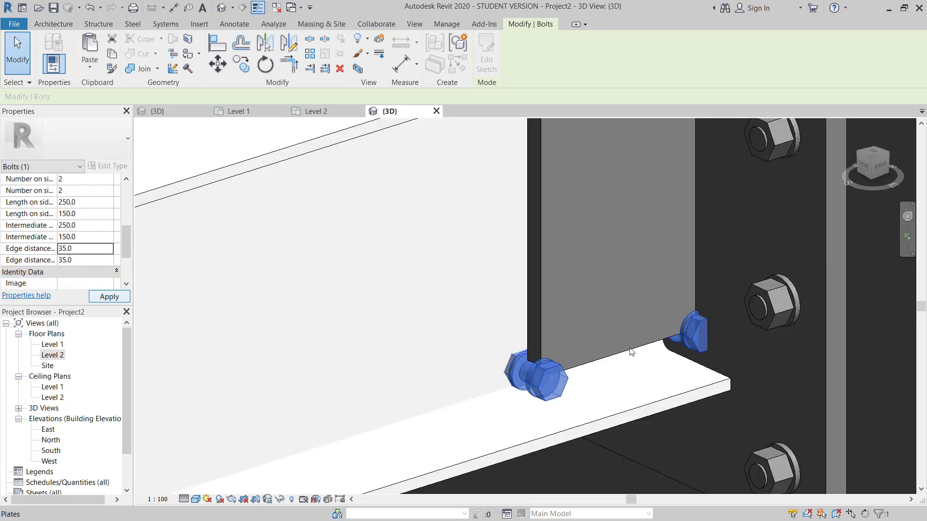
pyautogui.scroll(-5, 629, 338)
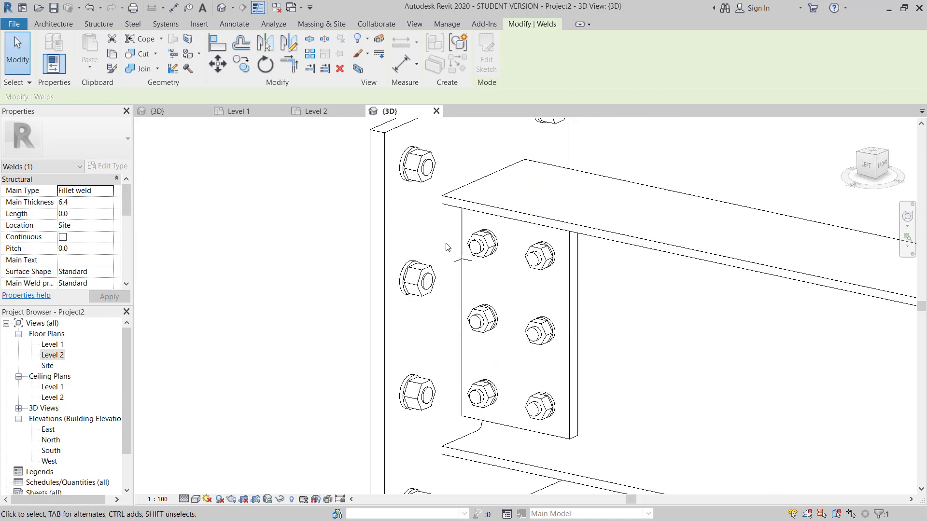
pyautogui.keyDown('shift'); pyautogui.moveTo(470, 266); pyautogui.dragTo(548, 238, button='middle'); pyautogui.keyUp('shift')
pyautogui.click(583, 242)
pyautogui.press('h')
pyautogui.press('h')
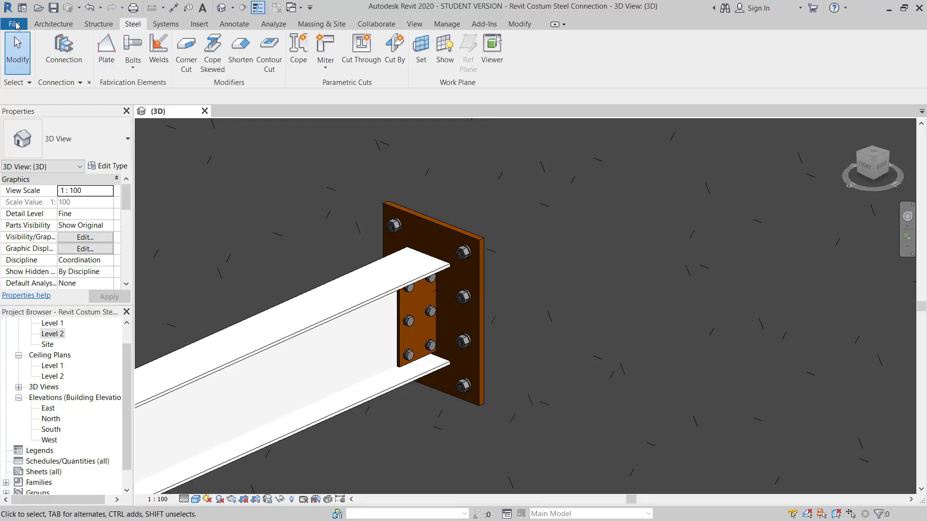
# Create a new project from the Architectural Template.
pyautogui.click(12, 21)
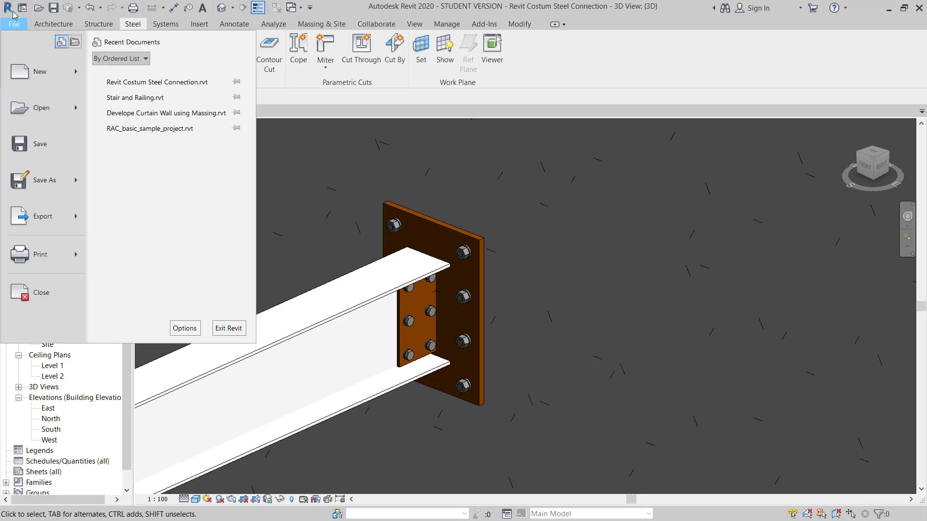
pyautogui.click(77, 73)
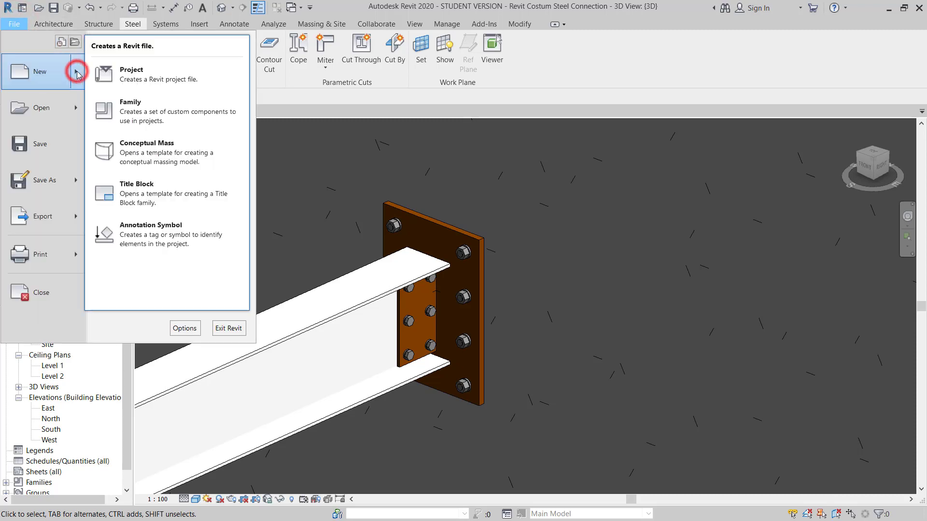
pyautogui.click(149, 78)
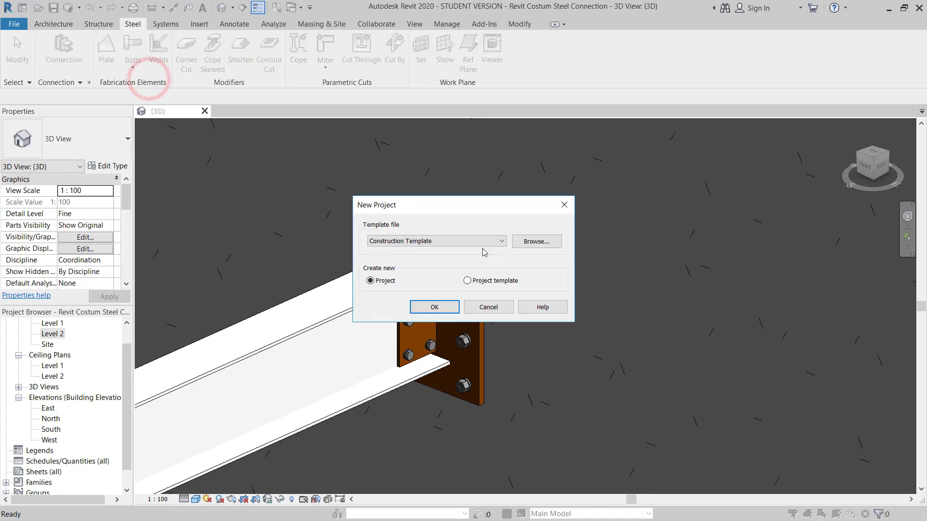
pyautogui.click(480, 240)
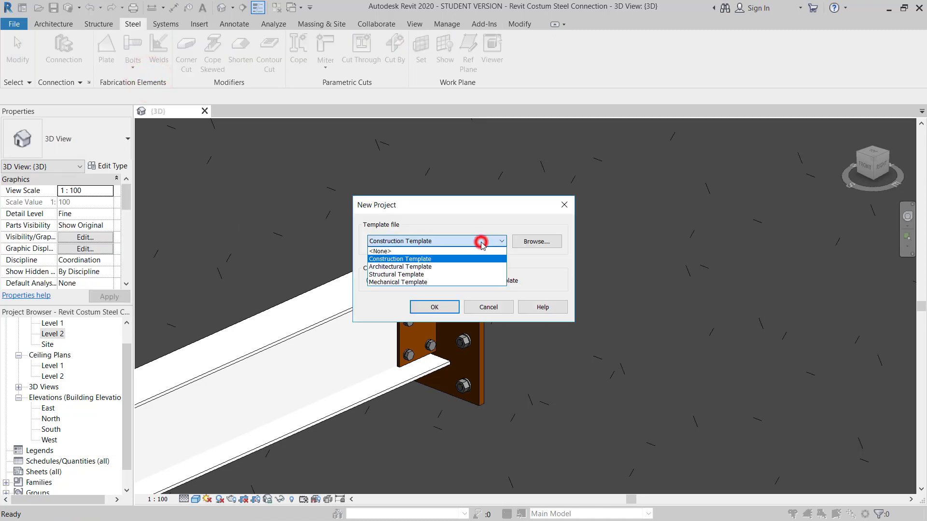
pyautogui.click(418, 268)
pyautogui.click(436, 308)
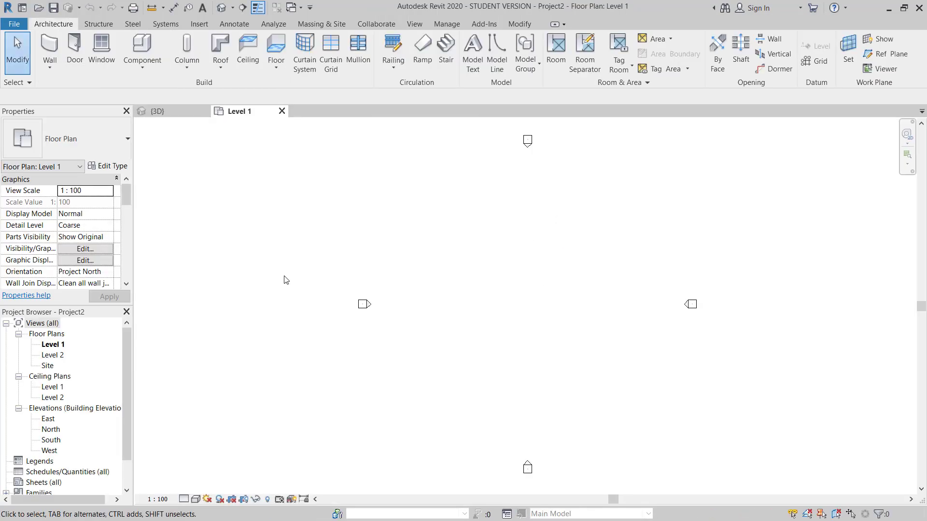
# Draw a horizontal Generic - 200mm wall about 4800 mm long in the Level 1 floor plan.
pyautogui.click(50, 43)
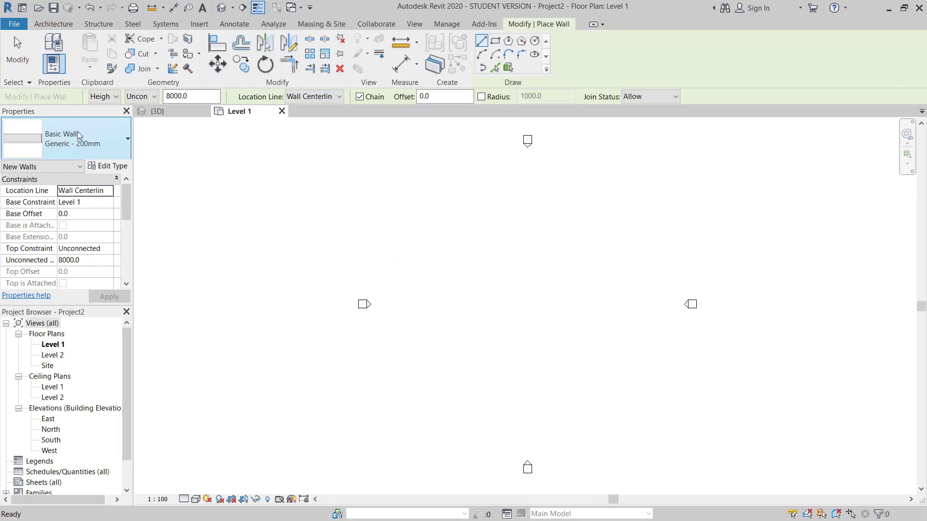
pyautogui.click(482, 300)
pyautogui.scroll(4, 482, 300)
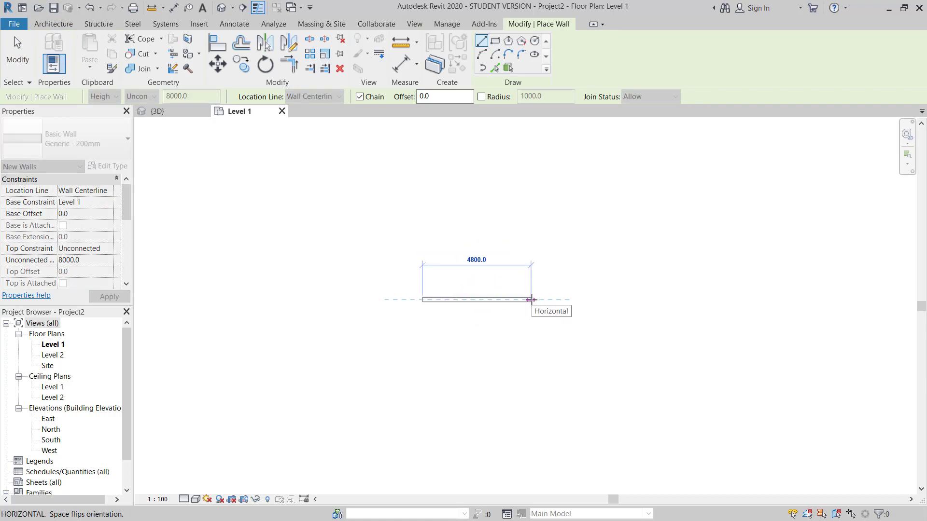
pyautogui.click(530, 300)
pyautogui.press('Escape')
pyautogui.press('Escape')
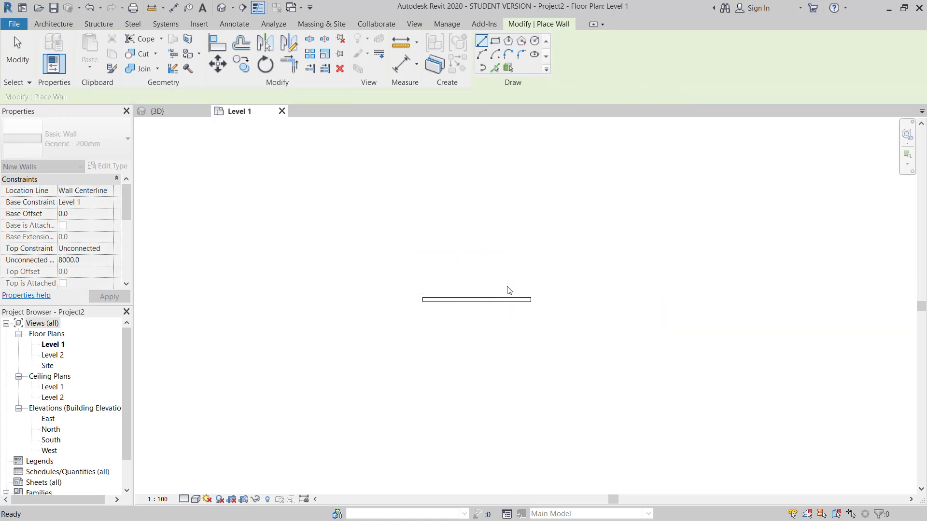
# Set the wall's unconnected height to 5000 mm.
pyautogui.scroll(-3, 503, 309)
pyautogui.scroll(5, 483, 304)
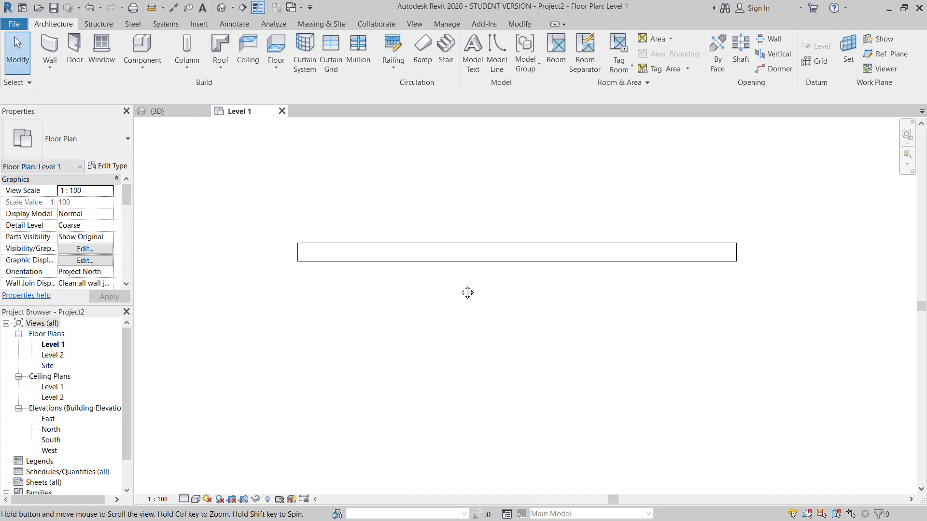
pyautogui.click(442, 245)
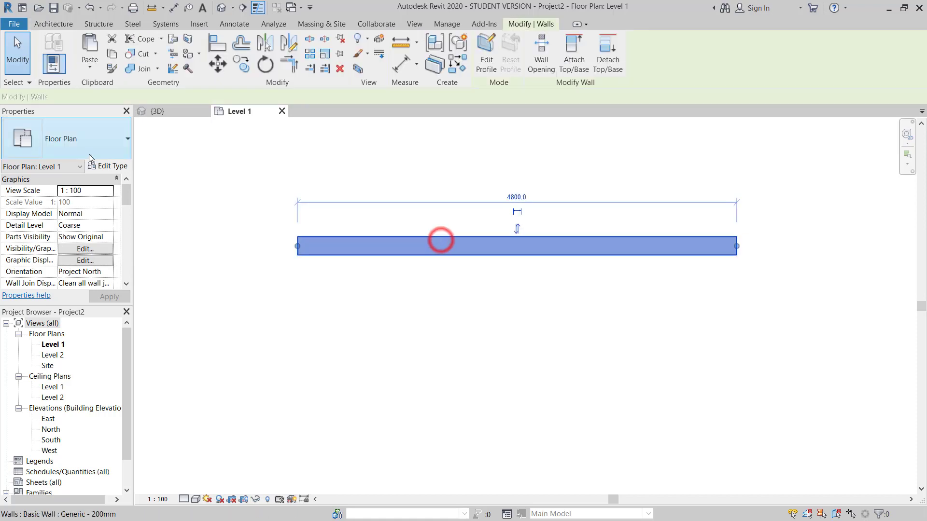
pyautogui.click(131, 201)
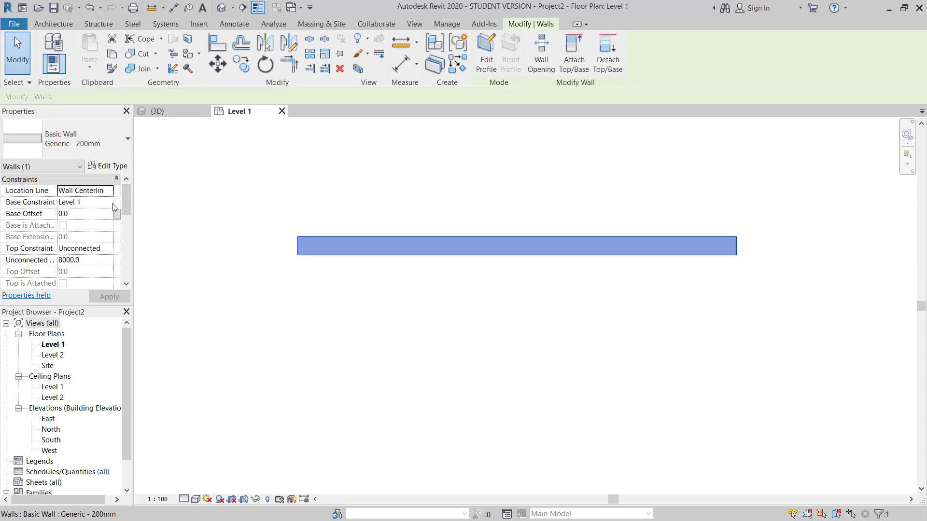
pyautogui.moveTo(126, 203); pyautogui.dragTo(128, 212)
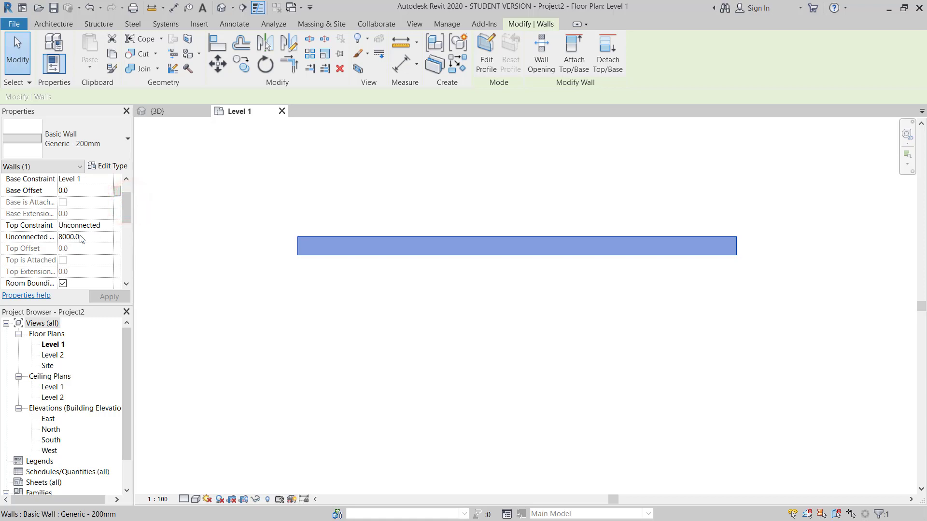
pyautogui.write('500')
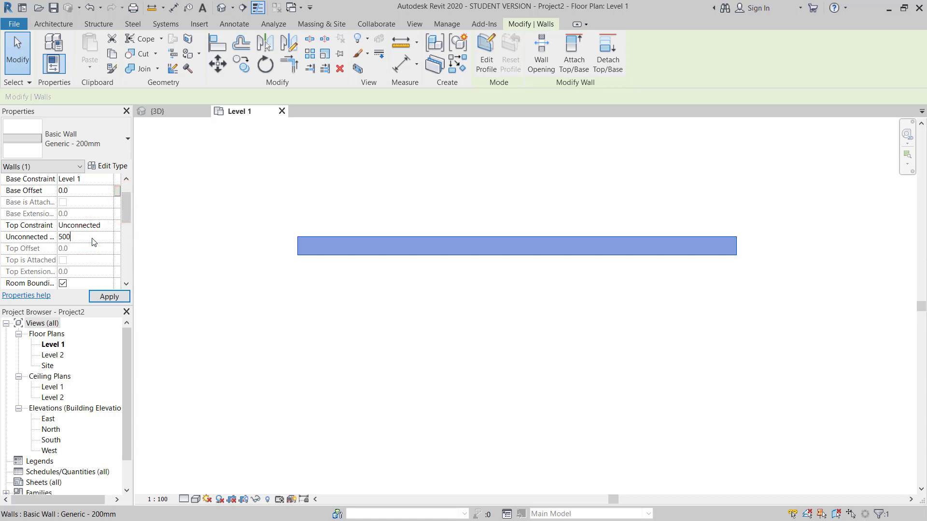
pyautogui.write('0')
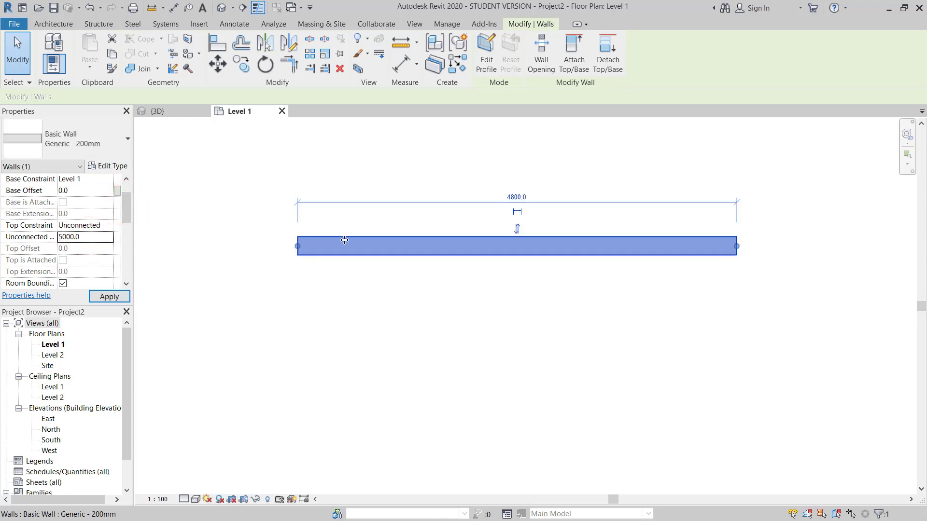
pyautogui.click(478, 337)
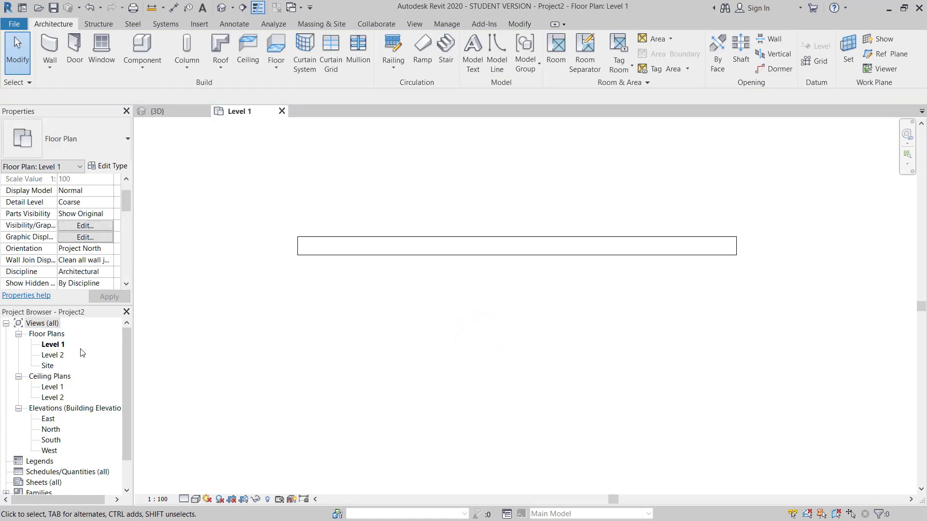
# In the Level 2 floor plan, place a W310X38.7 beam about 2300 mm long, running vertically down the plan from the wall's midpoint.
pyautogui.doubleClick(53, 355)
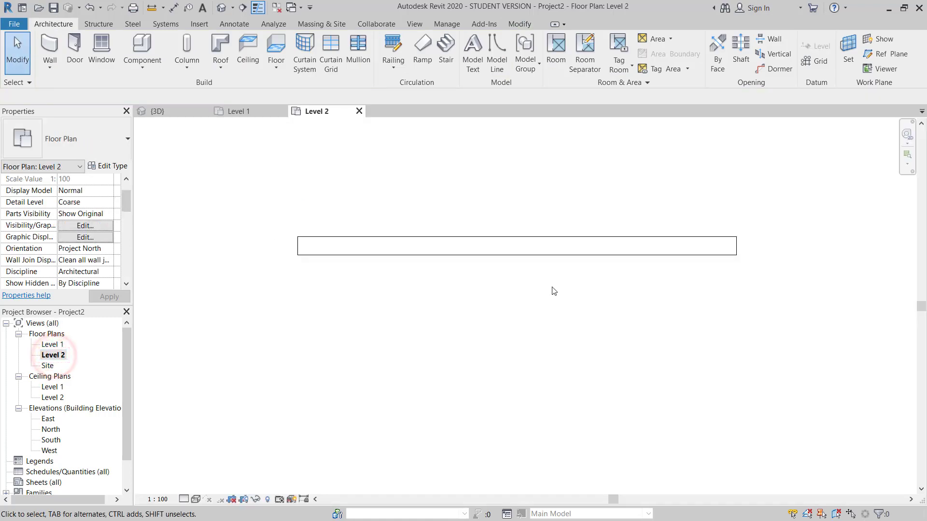
pyautogui.click(98, 25)
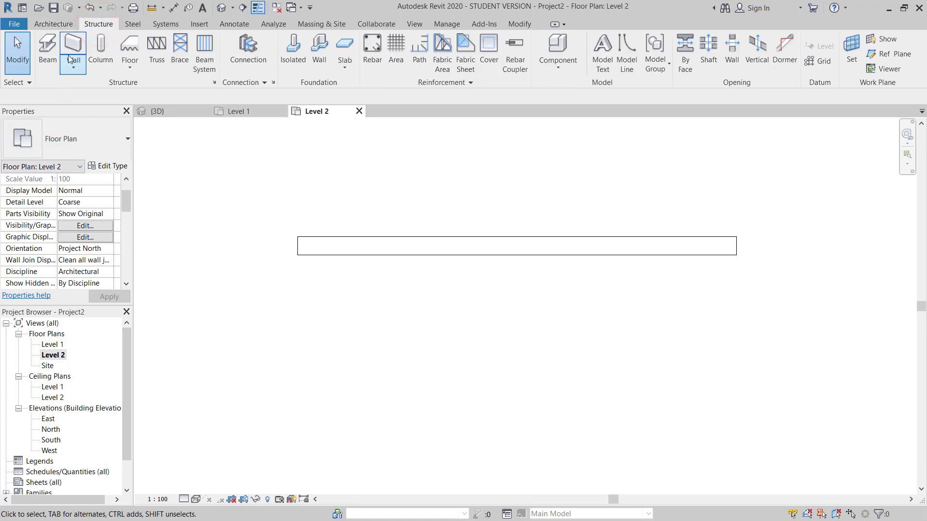
pyautogui.click(52, 44)
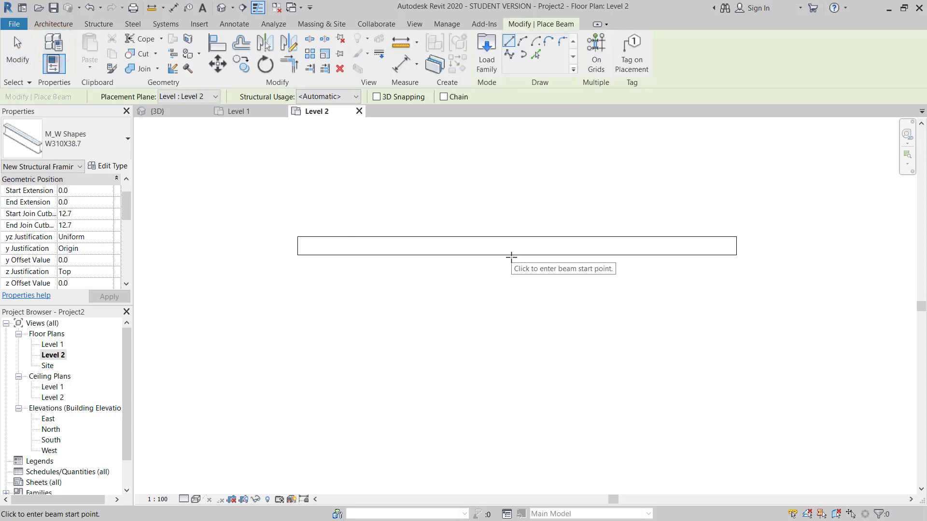
pyautogui.scroll(-2, 512, 255)
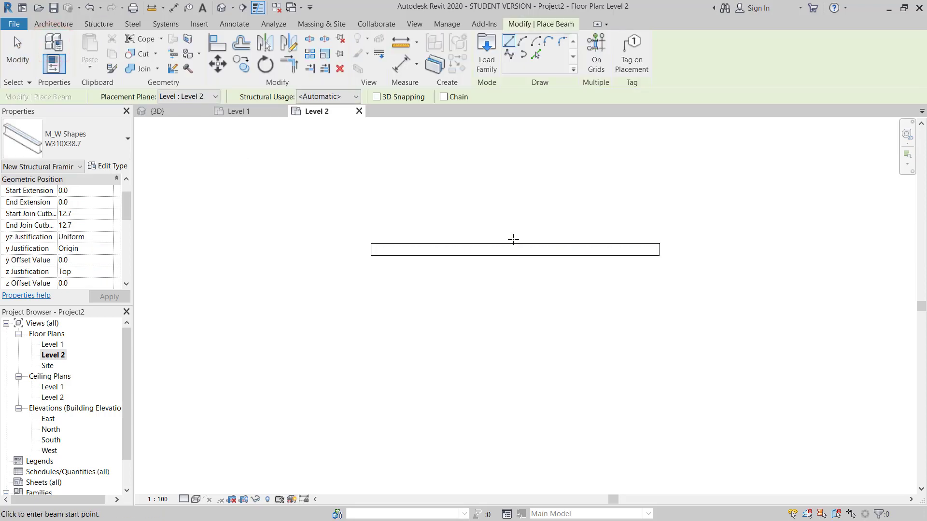
pyautogui.click(515, 249)
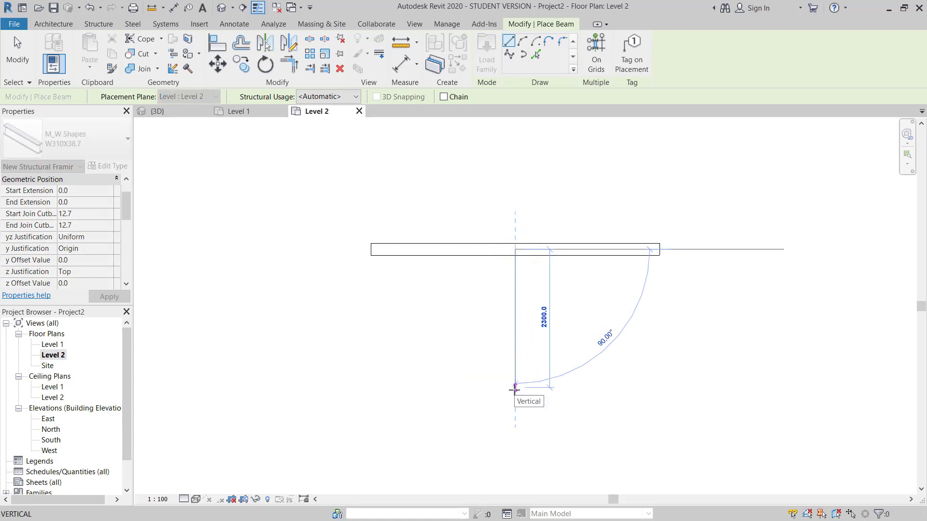
pyautogui.click(514, 388)
pyautogui.press('Escape')
pyautogui.press('Escape')
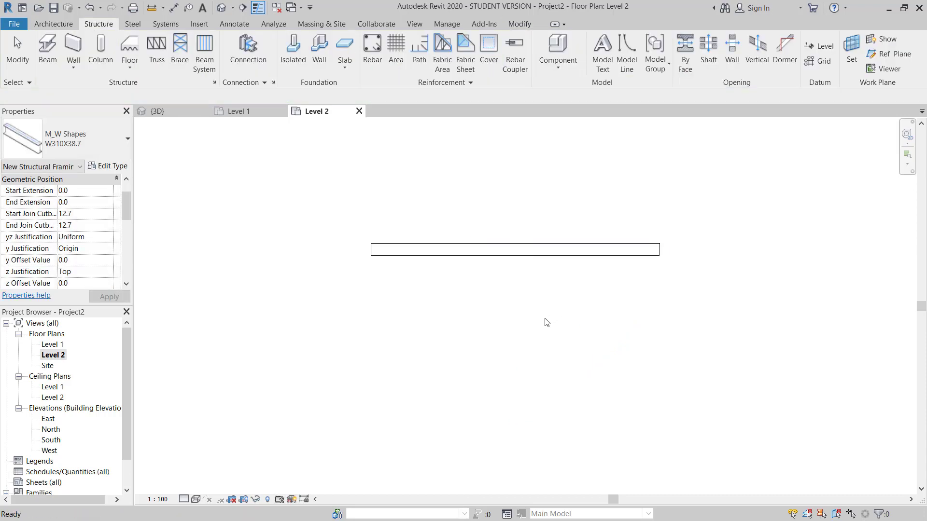
# Set the Level 2 plan's detail level to Fine to show the beam's profile.
pyautogui.moveTo(536, 298); pyautogui.dragTo(484, 248, button='middle')
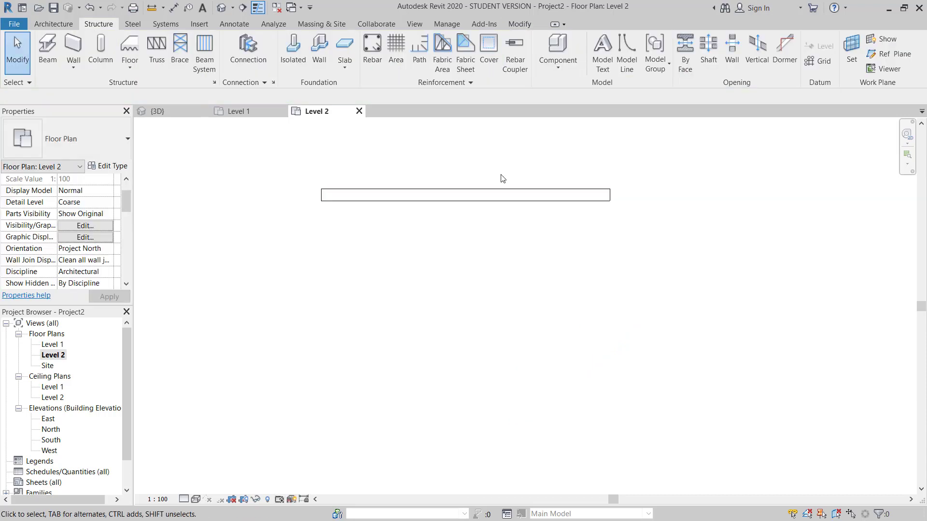
pyautogui.moveTo(501, 159); pyautogui.dragTo(439, 286)
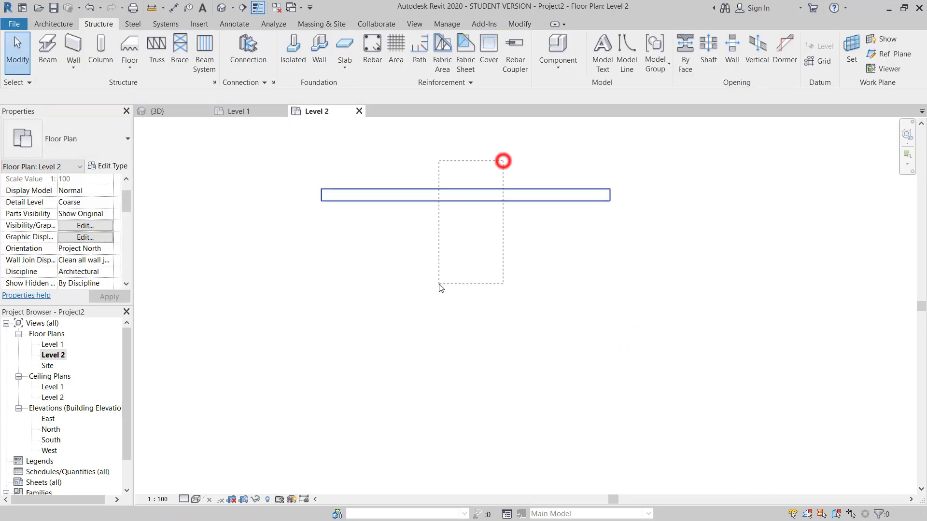
pyautogui.click(184, 500)
pyautogui.click(193, 487)
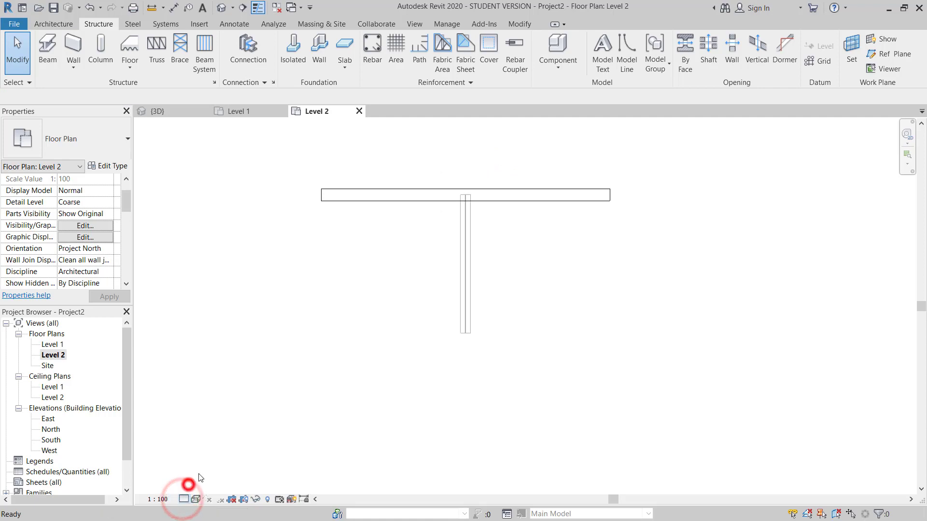
pyautogui.scroll(3, 482, 233)
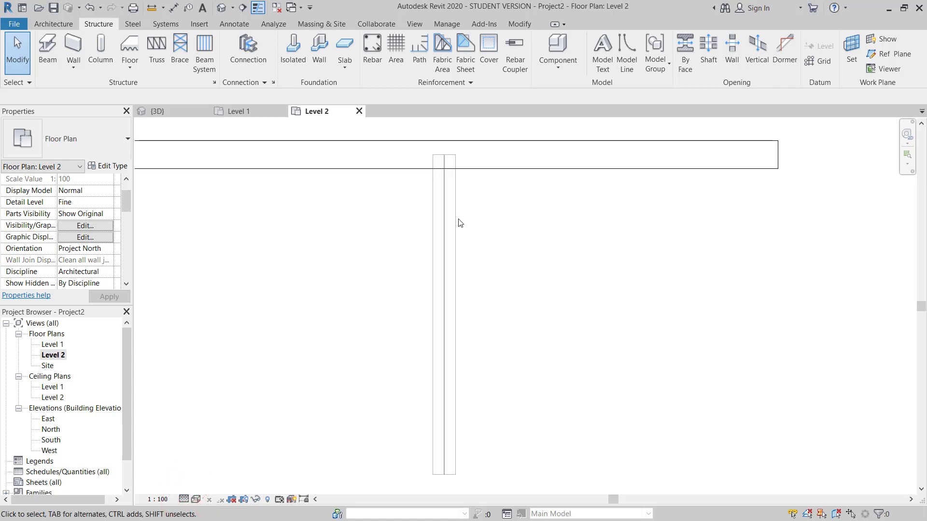
pyautogui.moveTo(459, 215)
pyautogui.mouseDown()
pyautogui.moveTo(408, 259)
pyautogui.moveTo(458, 212)
pyautogui.mouseUp()
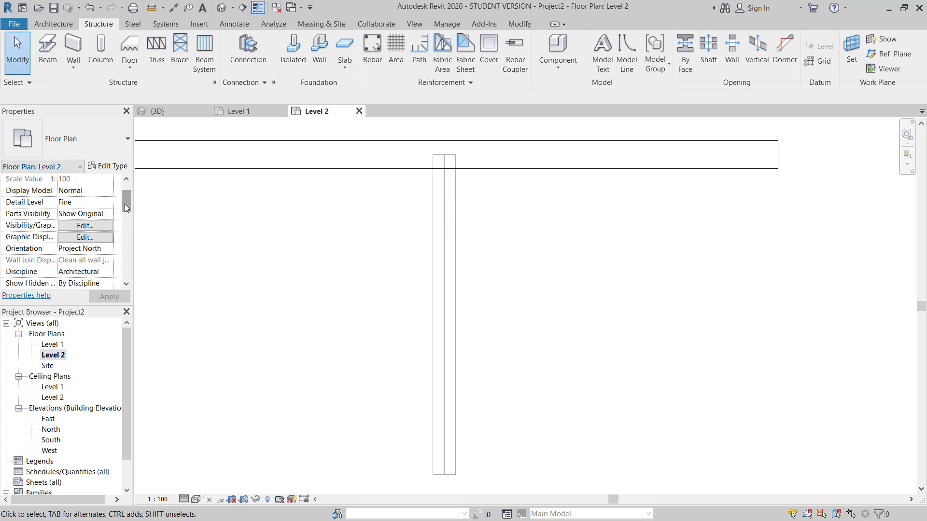
pyautogui.moveTo(482, 263); pyautogui.dragTo(366, 329)
# Set the Level 2 view range's bottom offset and view depth offset to -500 mm.
pyautogui.moveTo(125, 205); pyautogui.dragTo(125, 243)
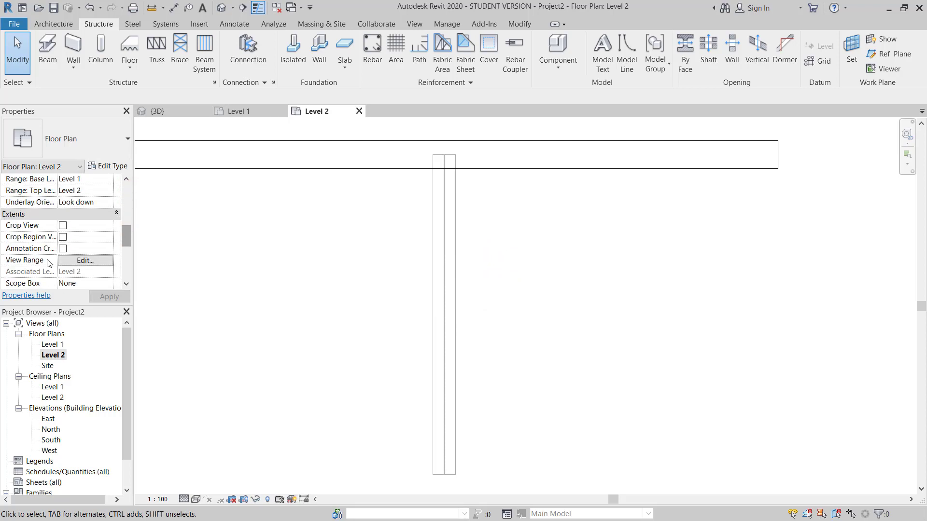
pyautogui.click(84, 261)
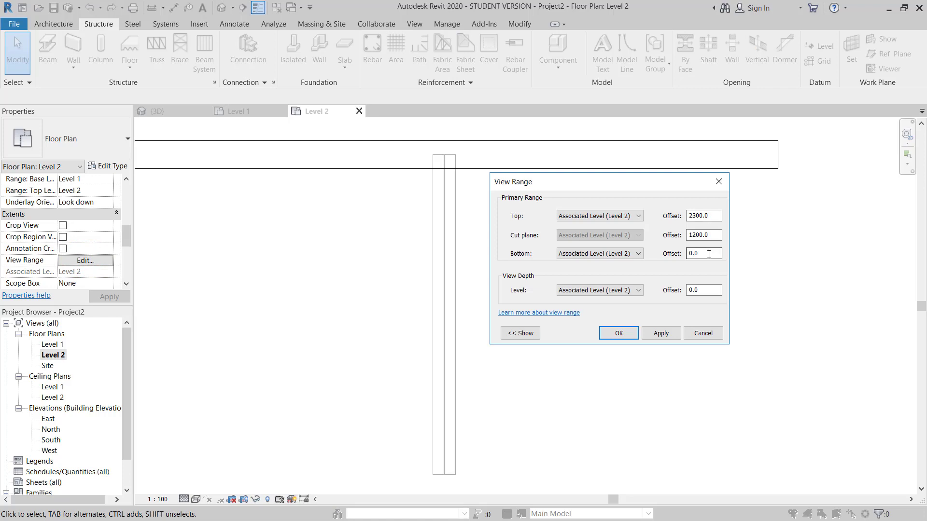
pyautogui.write('-500')
pyautogui.write('-50')
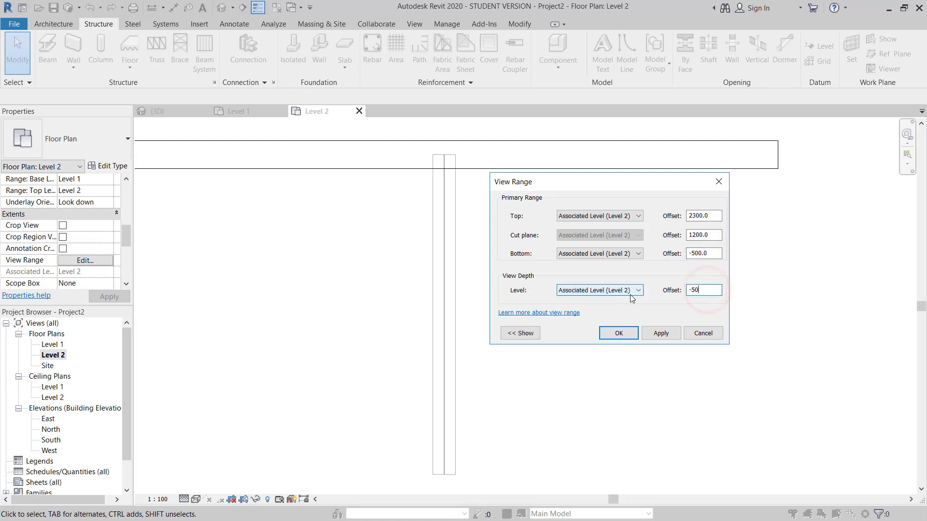
pyautogui.write('0')
pyautogui.click(618, 332)
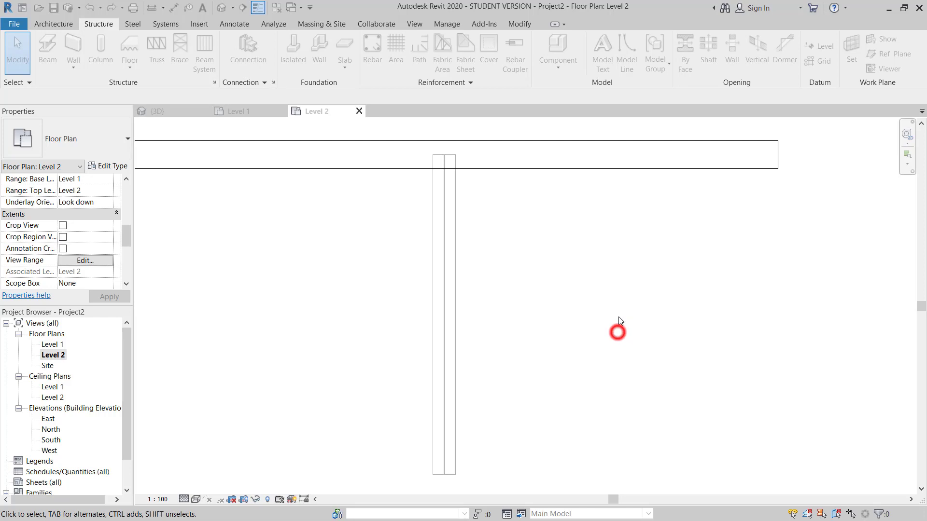
pyautogui.click(454, 218)
pyautogui.click(574, 250)
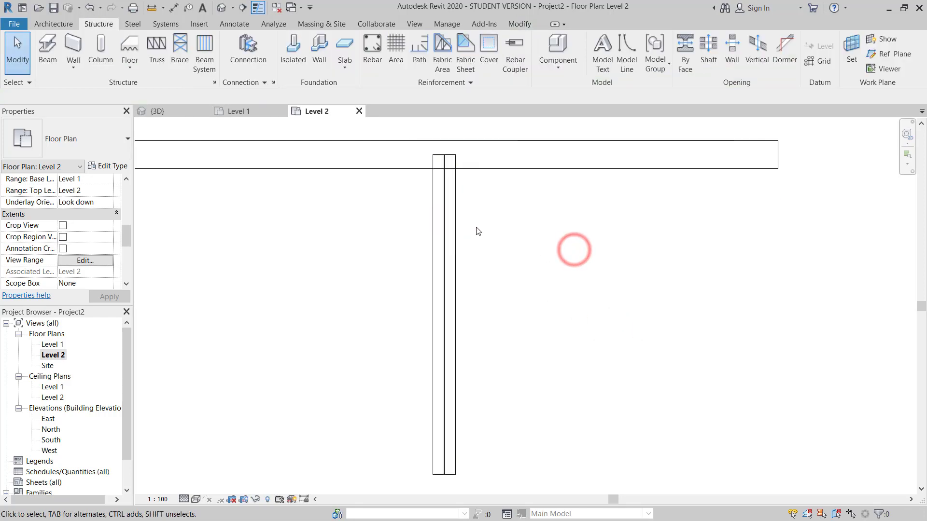
# Pull the beam's wall end back out of the wall so it is flush with the wall's near face.
pyautogui.click(452, 179)
pyautogui.scroll(5, 447, 154)
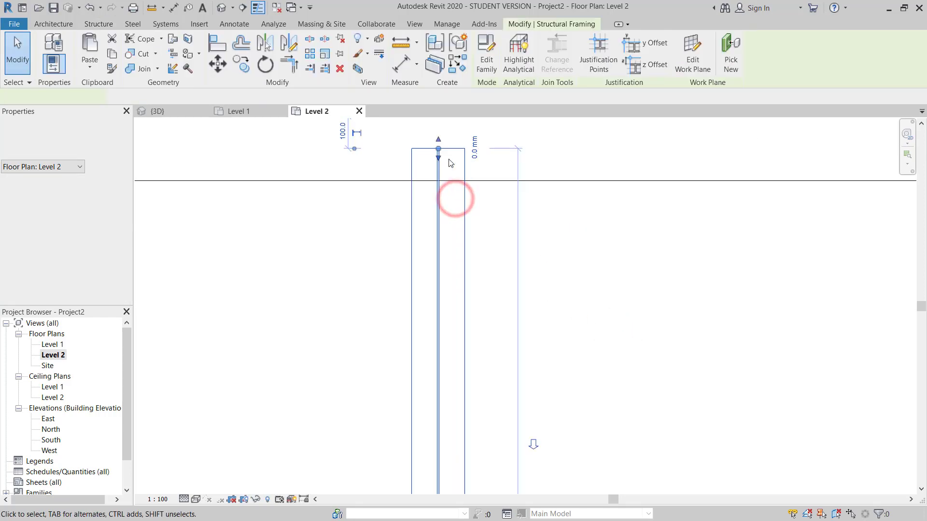
pyautogui.moveTo(433, 144); pyautogui.dragTo(432, 192)
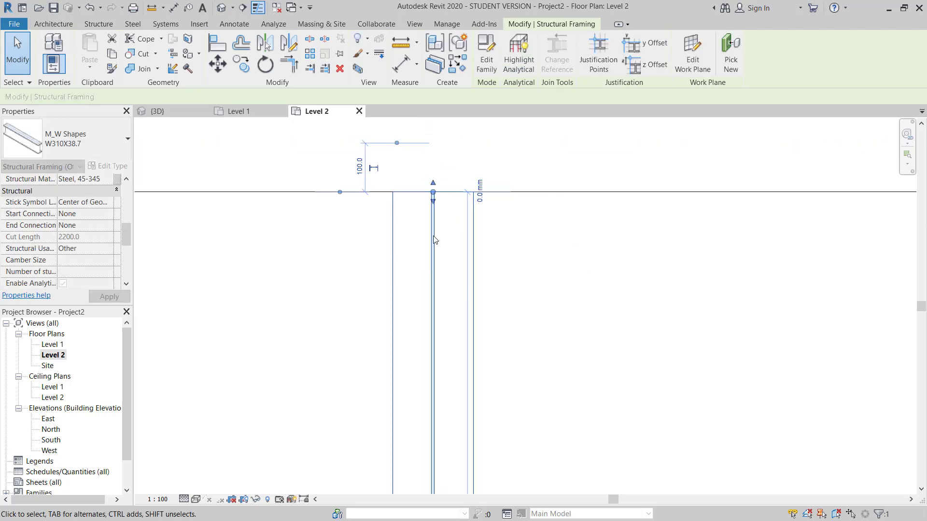
# Try to create a gap at the wall by giving the beam's end a 30 mm offset and shifting that end, and undo these changes.
pyautogui.scroll(2, 434, 239)
pyautogui.click(510, 166)
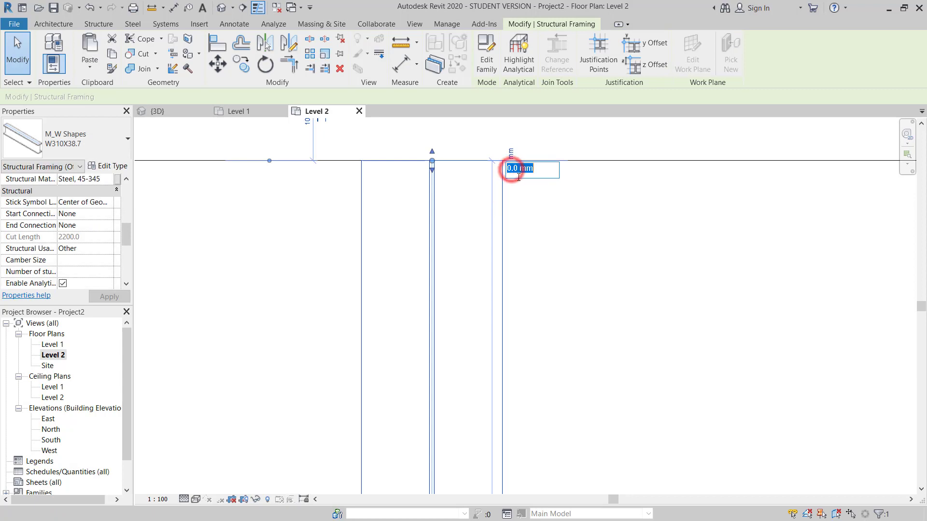
pyautogui.press('Return')
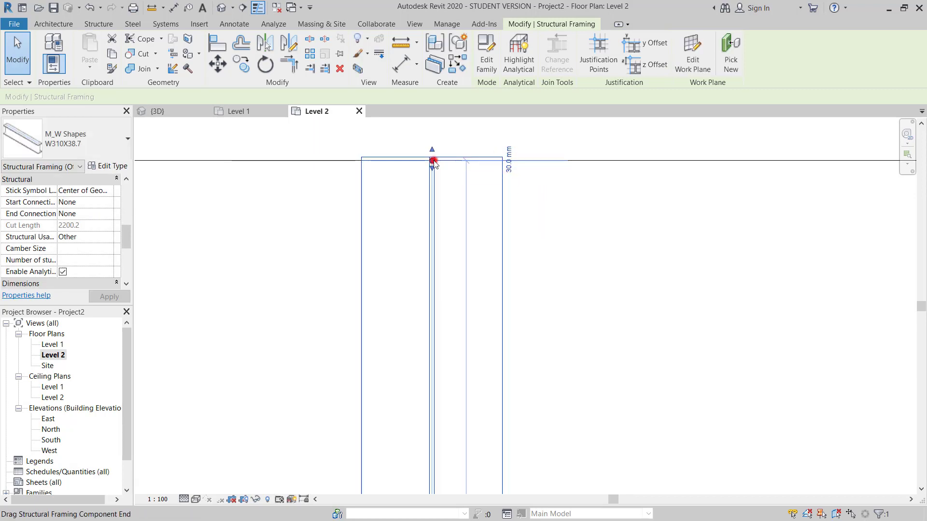
pyautogui.moveTo(433, 164); pyautogui.dragTo(426, 190)
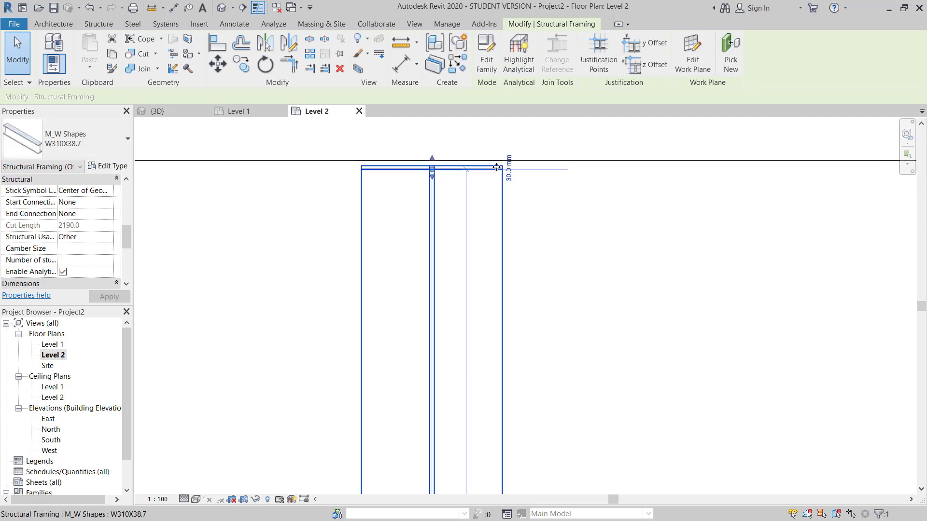
pyautogui.scroll(3, 496, 167)
pyautogui.click(579, 221)
pyautogui.moveTo(412, 179); pyautogui.dragTo(434, 200, button='middle')
pyautogui.click(427, 197)
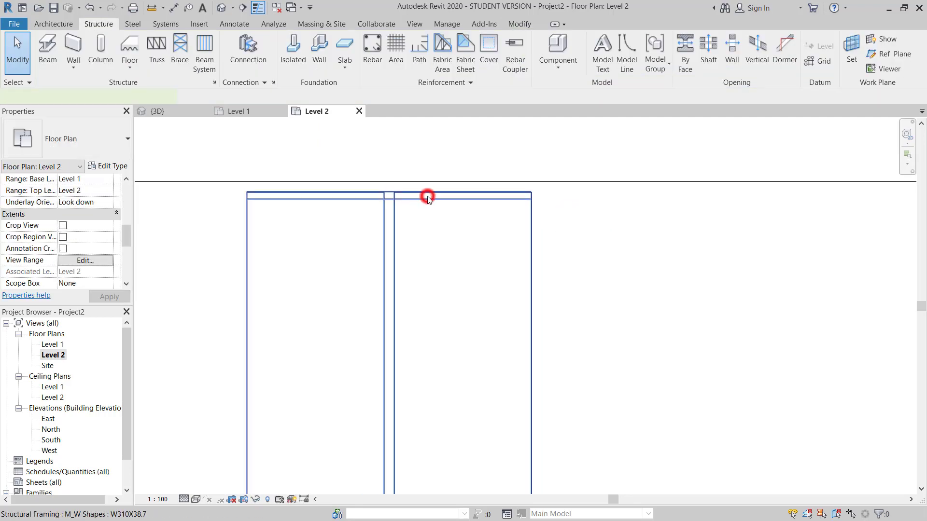
pyautogui.scroll(-3, 436, 201)
pyautogui.click(445, 197)
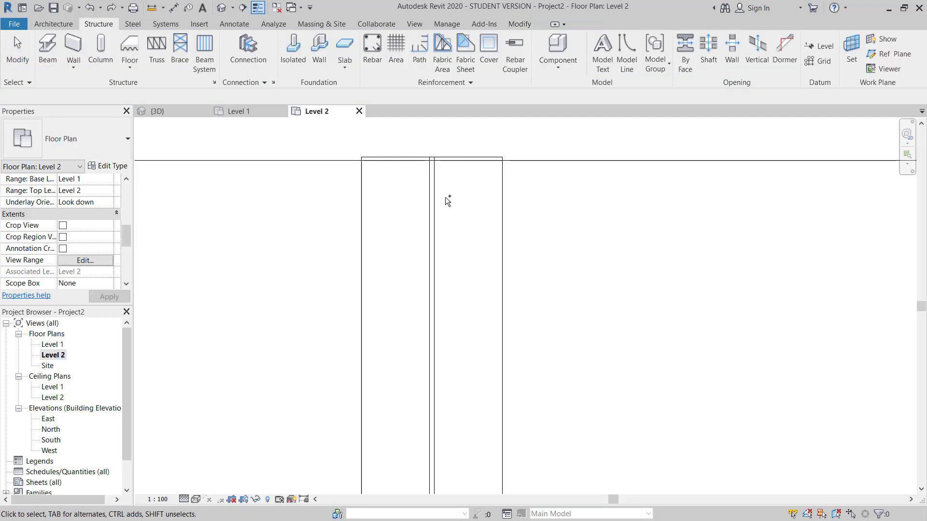
# Move the beam's end off the wall and set the gap between it and the wall's near face to 30 mm.
pyautogui.click(505, 175)
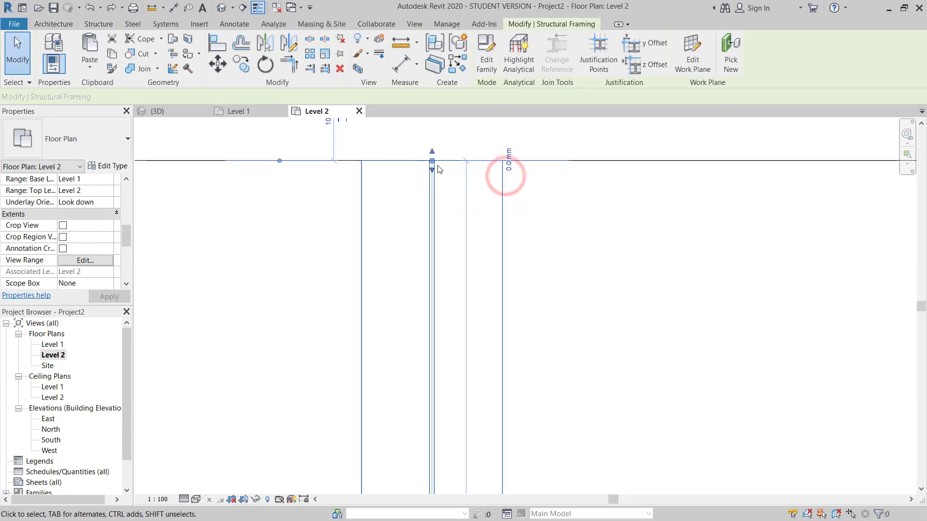
pyautogui.moveTo(433, 161); pyautogui.dragTo(432, 172)
pyautogui.moveTo(435, 236); pyautogui.dragTo(403, 217, button='middle')
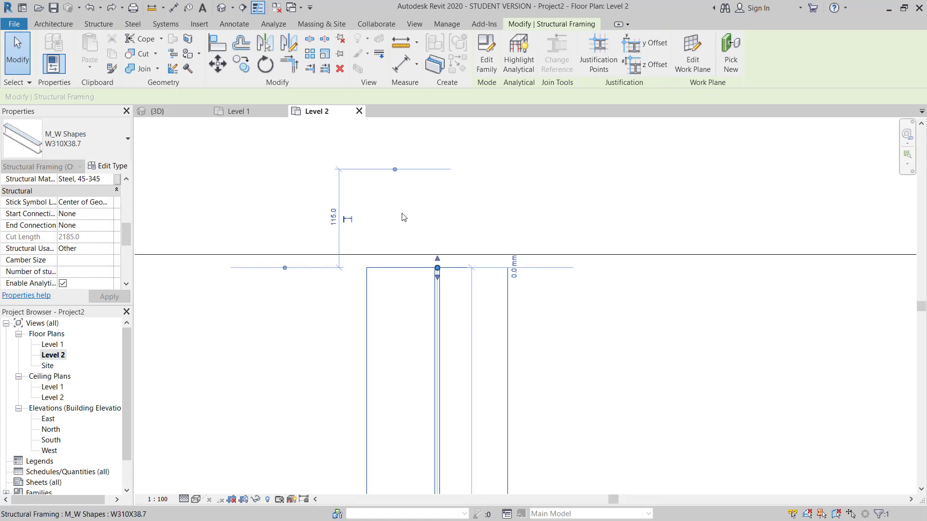
pyautogui.moveTo(395, 169); pyautogui.dragTo(373, 259)
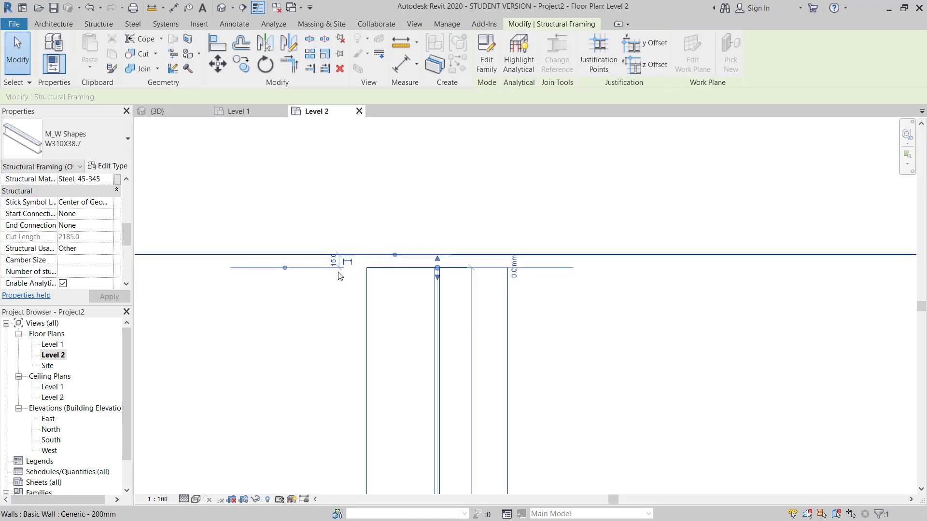
pyautogui.click(333, 262)
pyautogui.write('30')
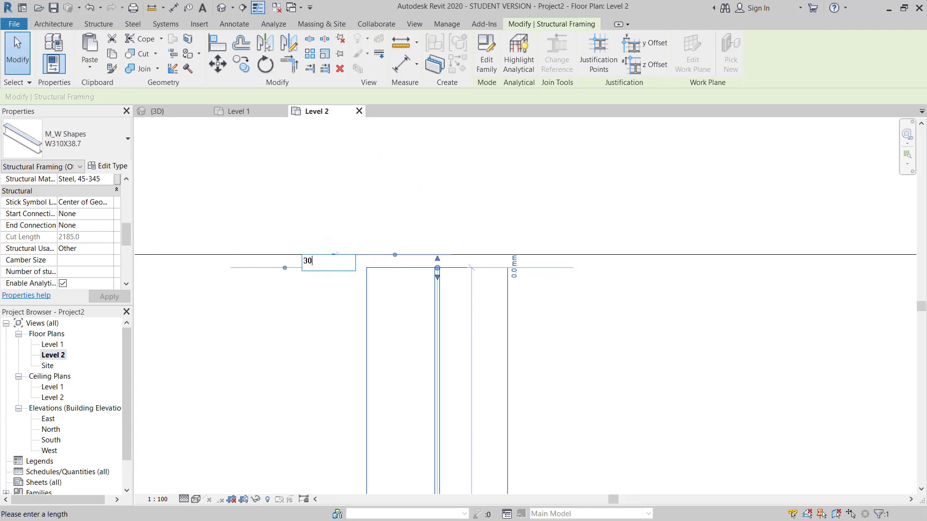
pyautogui.press('Return')
pyautogui.click(607, 339)
pyautogui.scroll(-2, 512, 246)
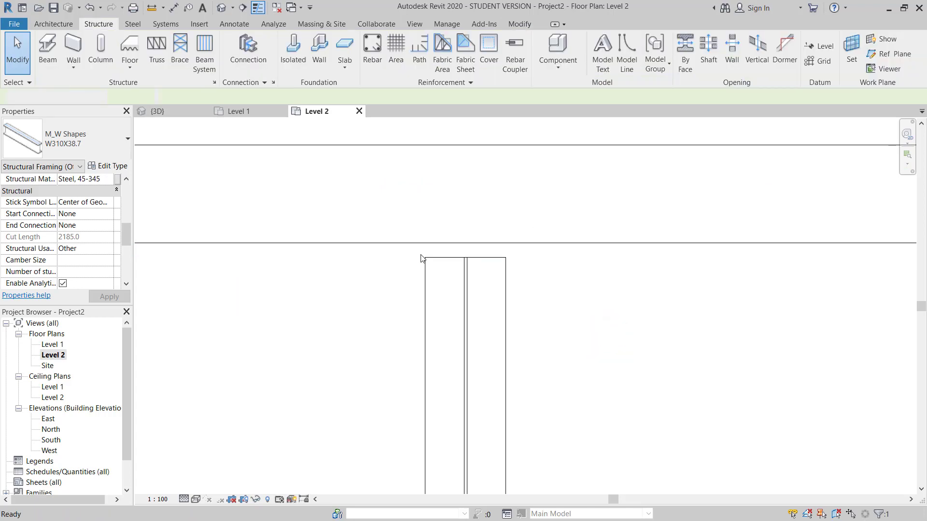
pyautogui.scroll(-3, 458, 231)
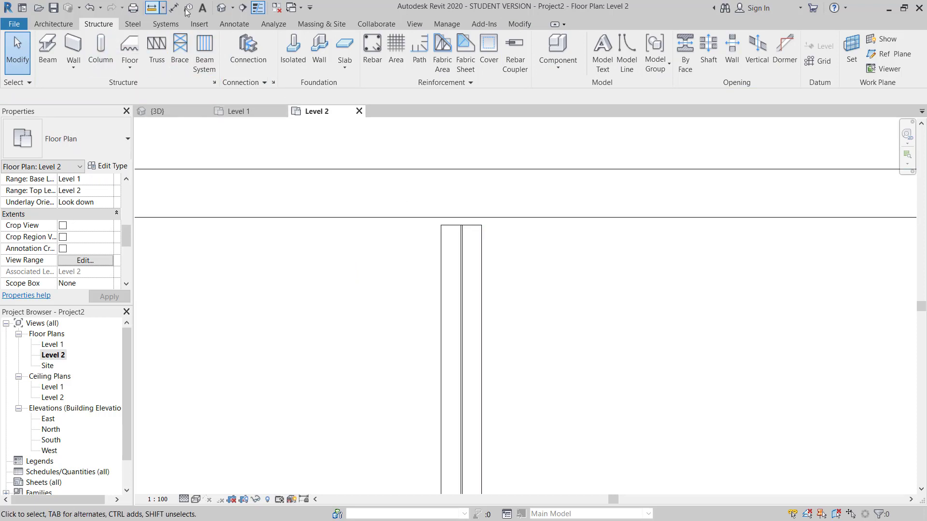
# Switch to the default 3D view and examine the beam's end at the wall up close.
pyautogui.click(221, 8)
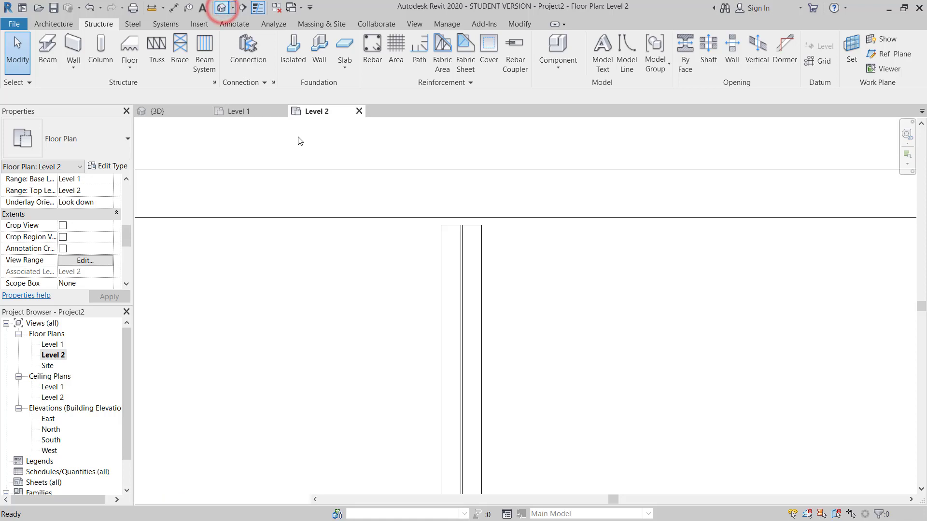
pyautogui.scroll(5, 483, 273)
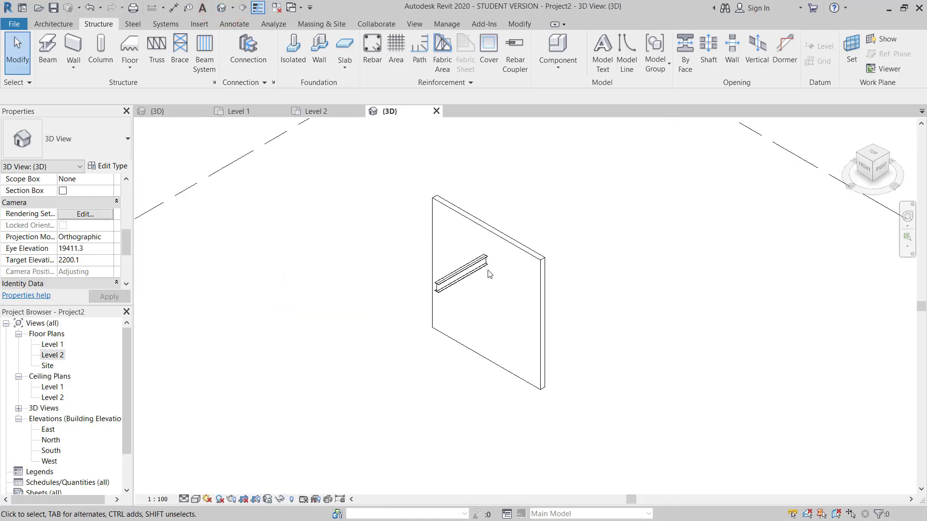
pyautogui.scroll(2, 477, 264)
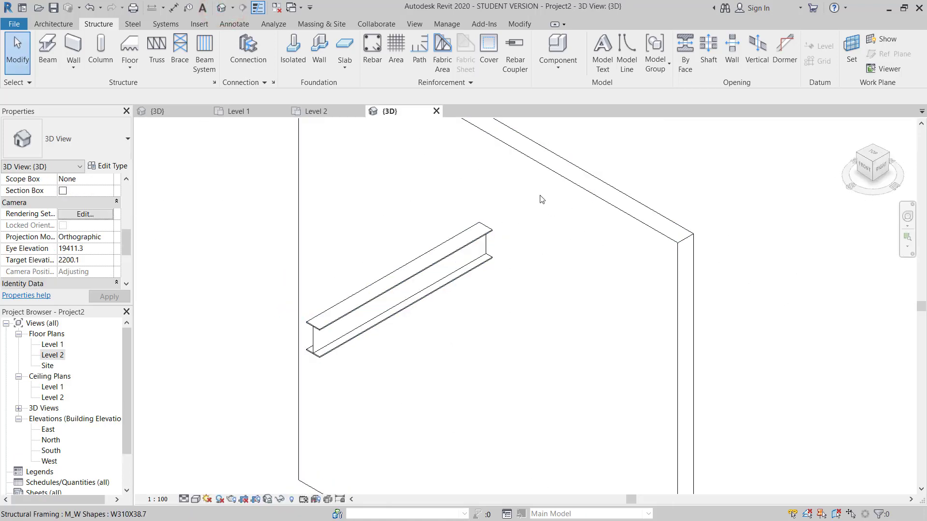
pyautogui.click(392, 316)
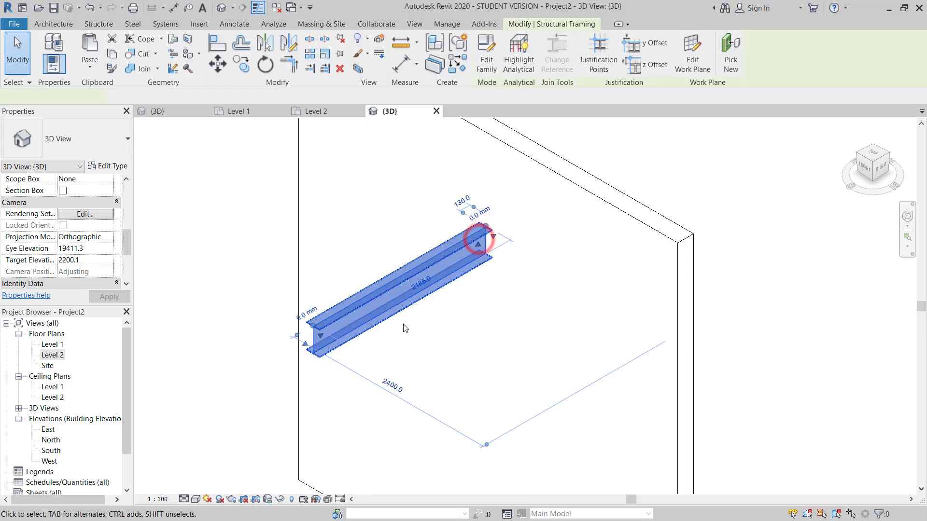
pyautogui.click(515, 284)
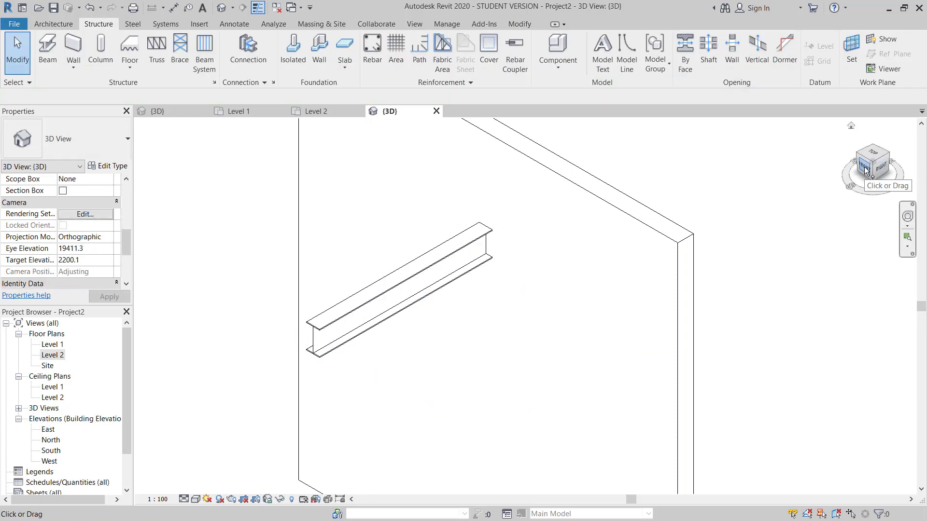
# Start a new steel plate and pick the wall's front face as its work plane.
pyautogui.click(132, 24)
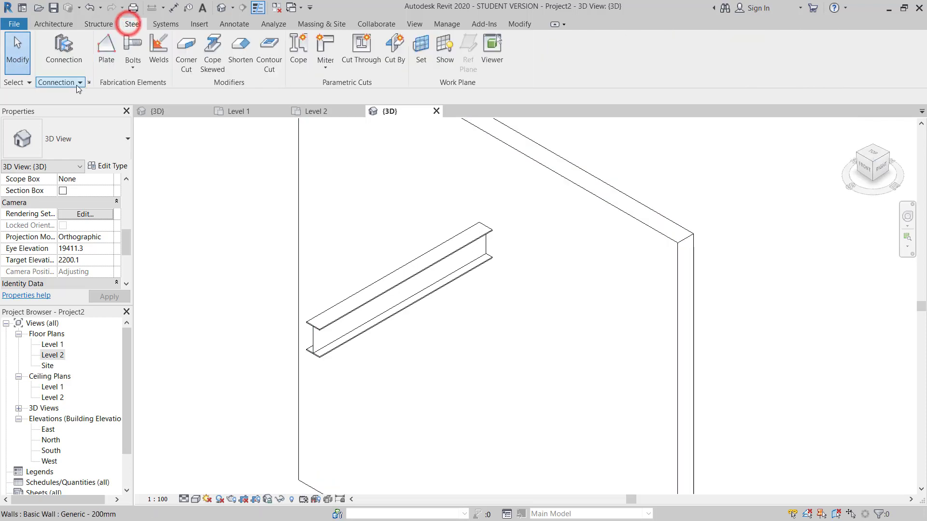
pyautogui.click(106, 47)
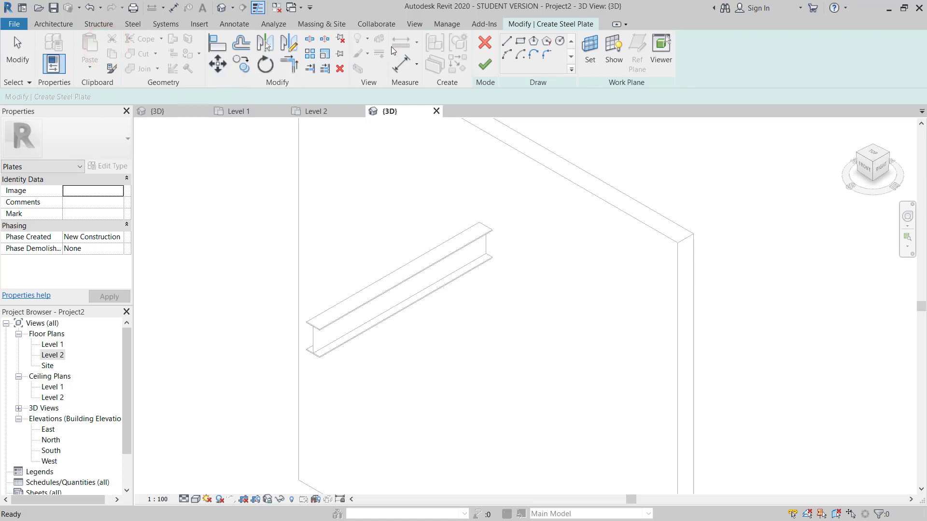
pyautogui.click(591, 48)
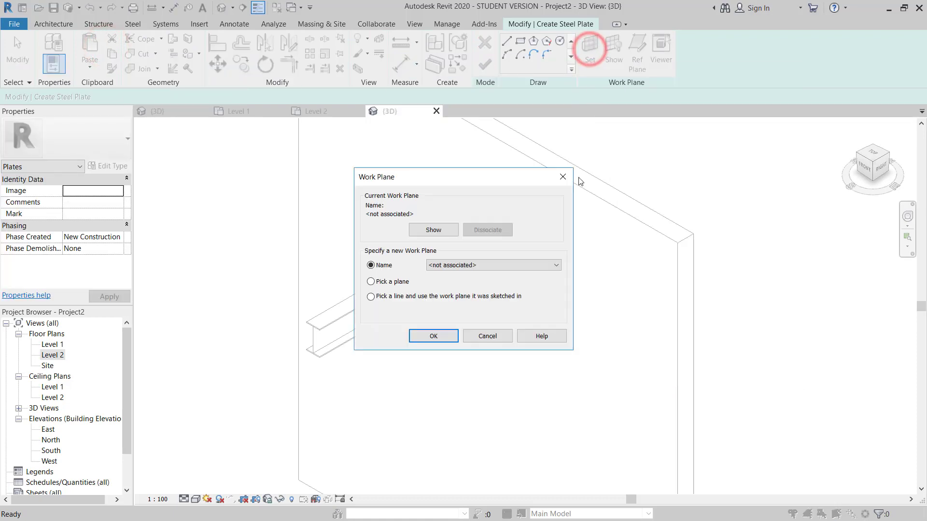
pyautogui.click(390, 283)
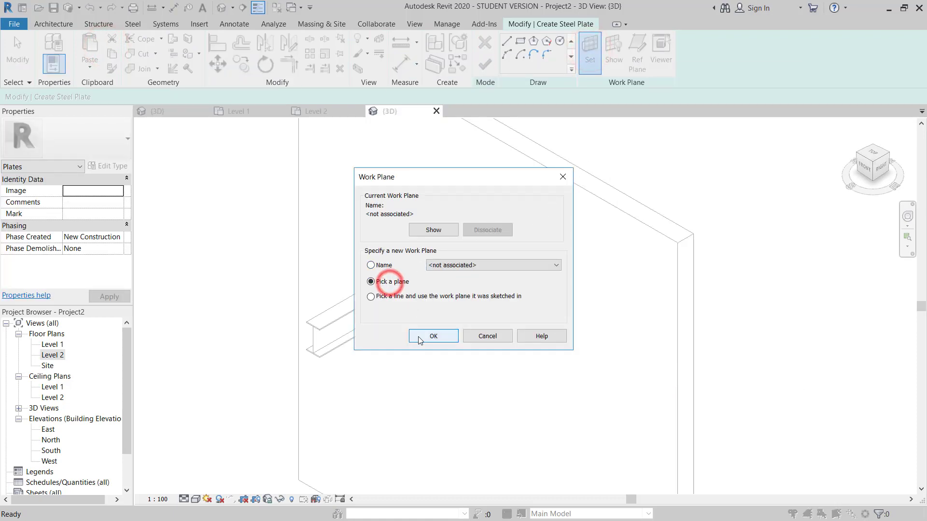
pyautogui.click(425, 336)
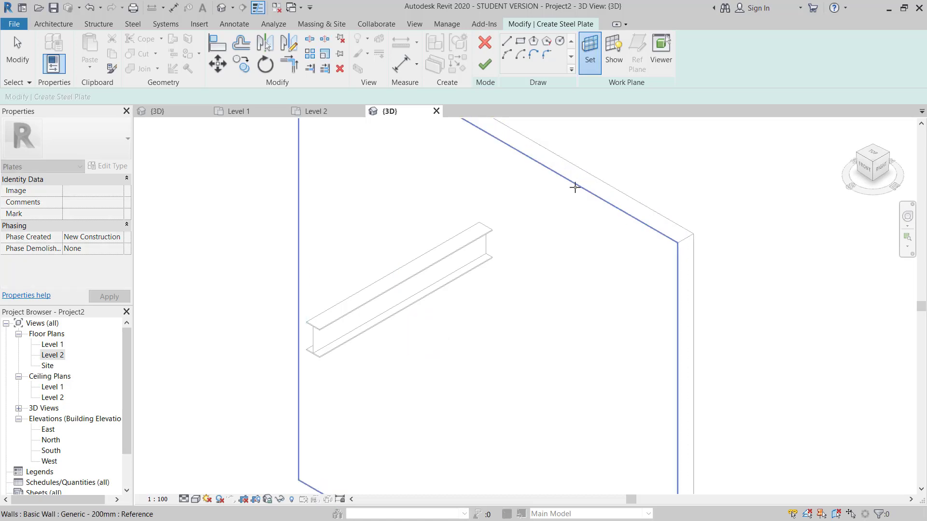
pyautogui.click(574, 186)
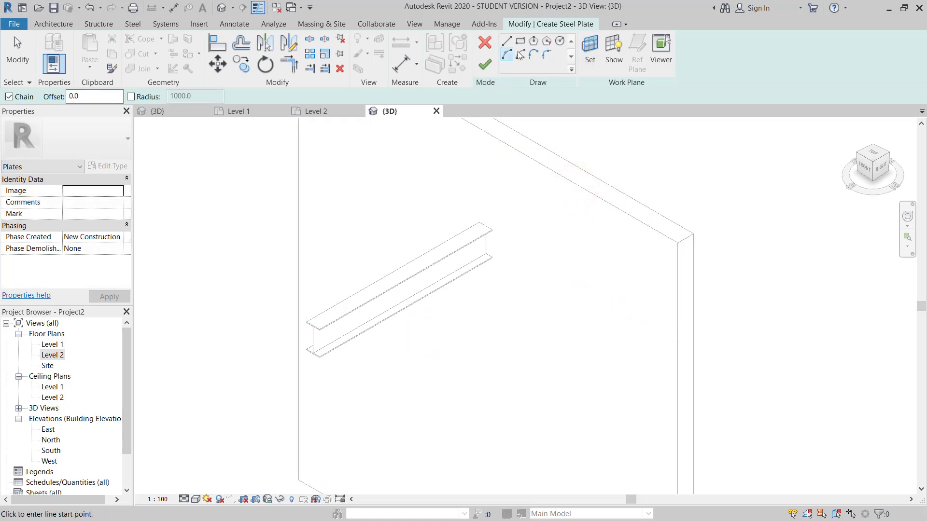
# From the front view, sketch a rectangle for the plate around the beam's profile, between opposite outer flange corners.
pyautogui.click(864, 167)
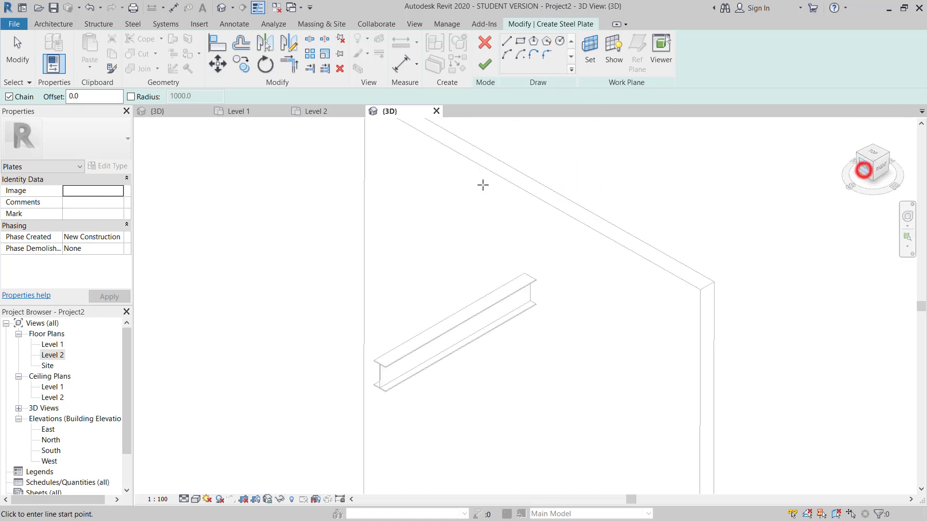
pyautogui.scroll(10, 489, 302)
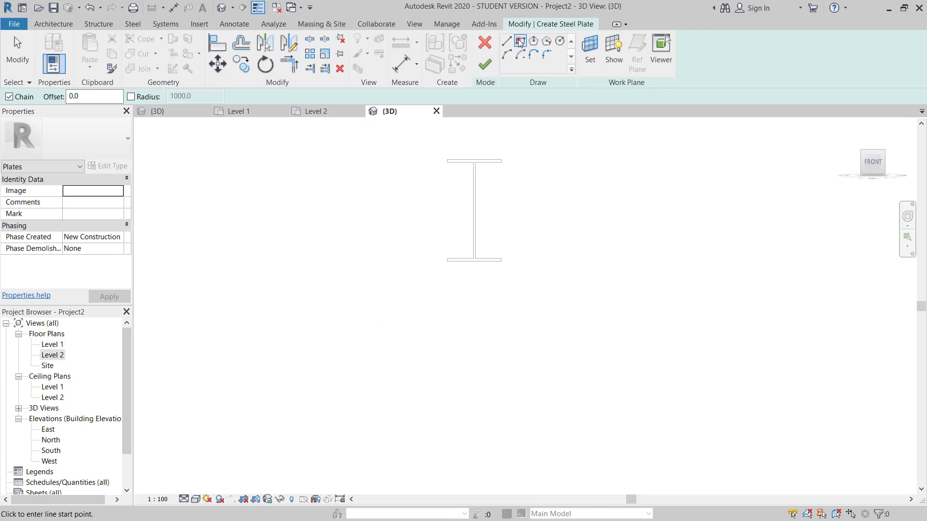
pyautogui.click(519, 42)
pyautogui.scroll(3, 455, 120)
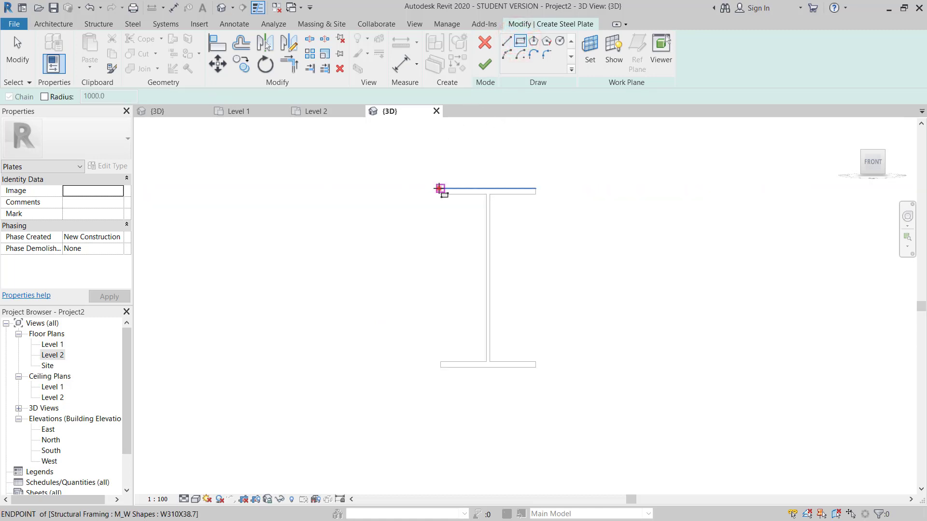
pyautogui.click(439, 188)
pyautogui.click(536, 368)
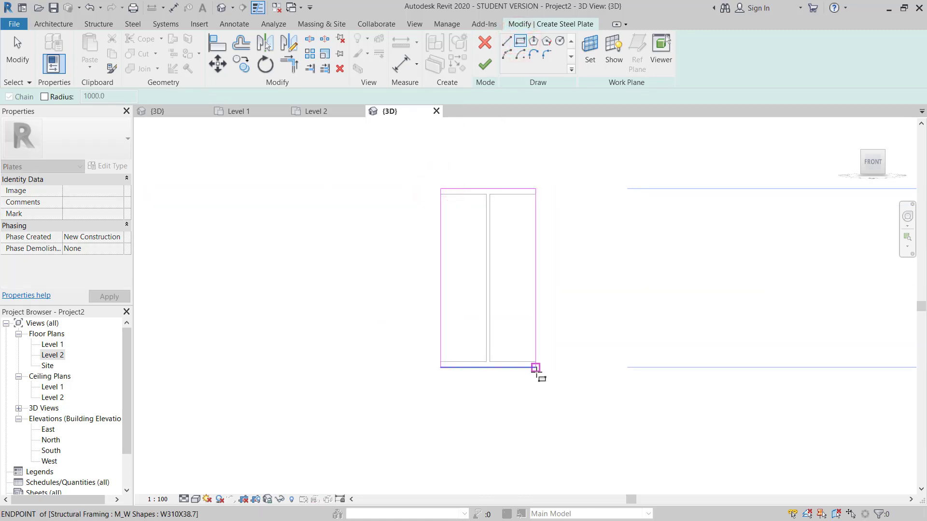
pyautogui.click(535, 368)
pyautogui.scroll(3, 530, 200)
pyautogui.press('Escape')
pyautogui.press('Escape')
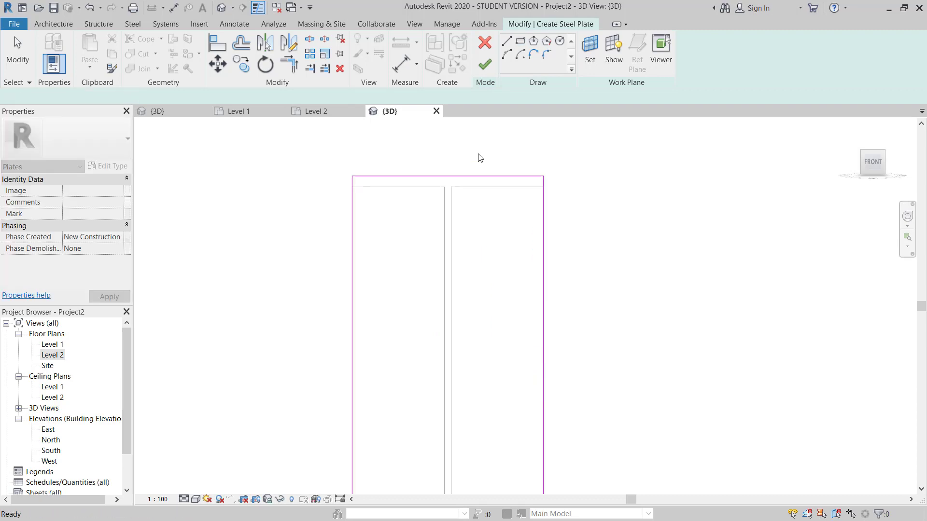
# Offset copies of all four rectangle sides 100 mm outward to form the plate's larger outline.
pyautogui.scroll(-2, 479, 158)
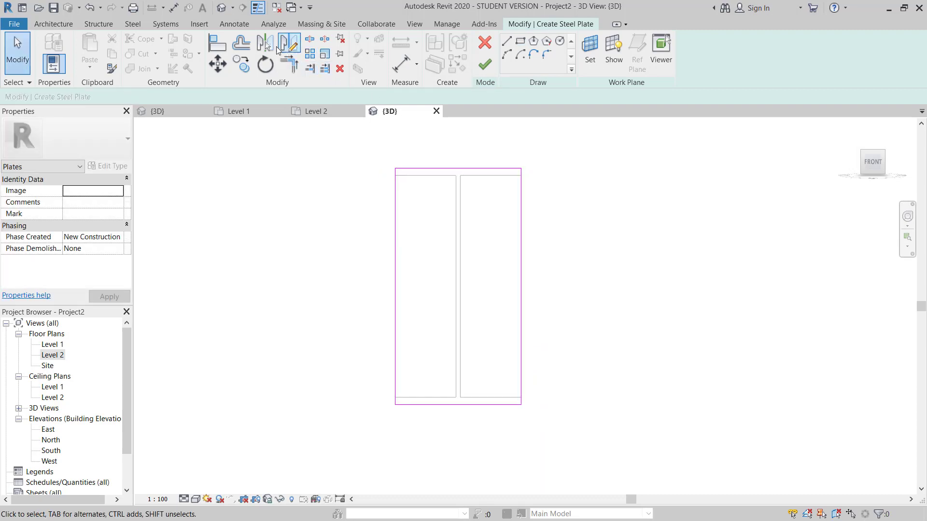
pyautogui.click(243, 44)
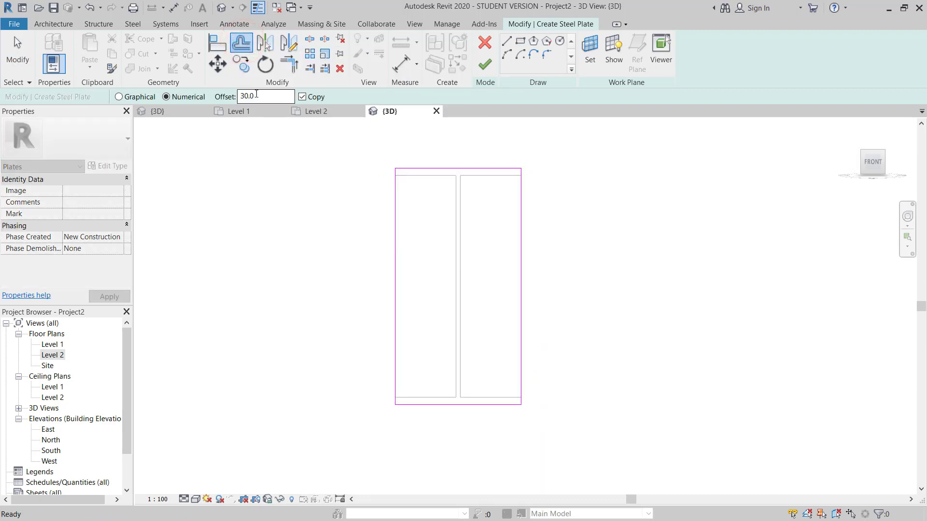
pyautogui.write('100')
pyautogui.scroll(-2, 499, 172)
pyautogui.click(501, 172)
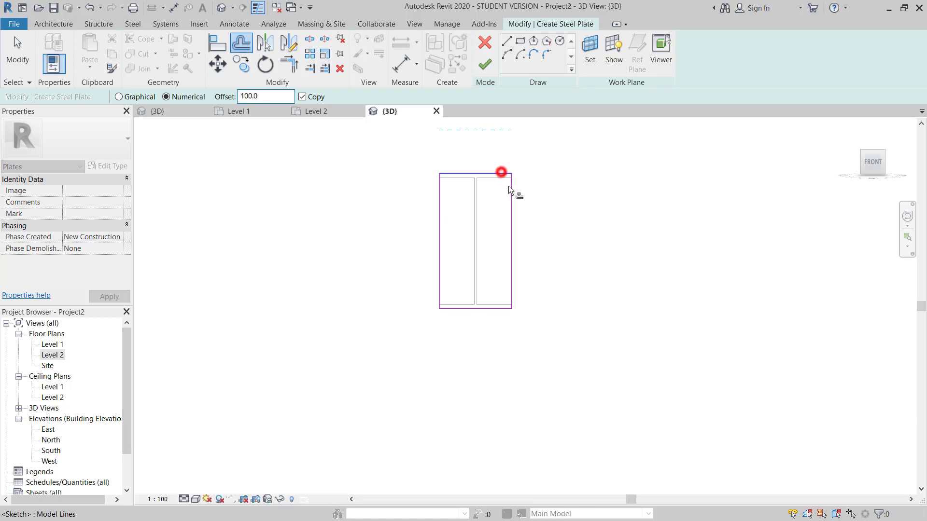
pyautogui.click(513, 193)
pyautogui.click(484, 309)
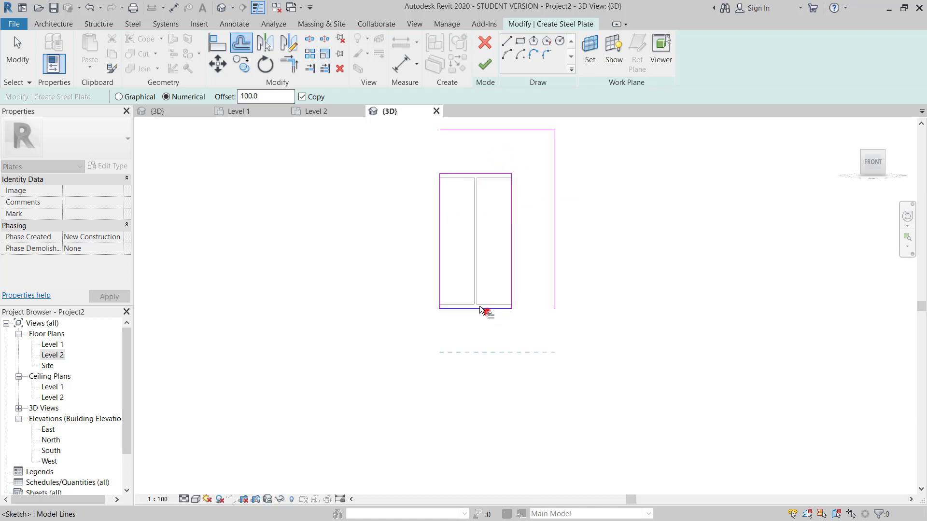
pyautogui.click(437, 267)
pyautogui.moveTo(497, 289); pyautogui.dragTo(498, 321, button='middle')
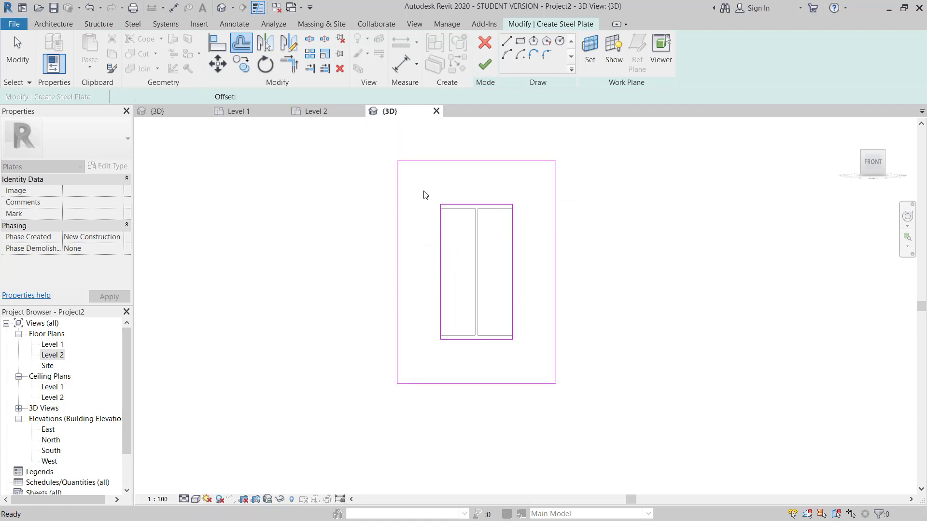
pyautogui.press('Escape')
# Delete the inner rectangle around the beam profile and finish the plate sketch with only the larger outline.
pyautogui.moveTo(424, 190)
pyautogui.mouseDown()
pyautogui.moveTo(537, 356)
pyautogui.moveTo(536, 333)
pyautogui.mouseUp()
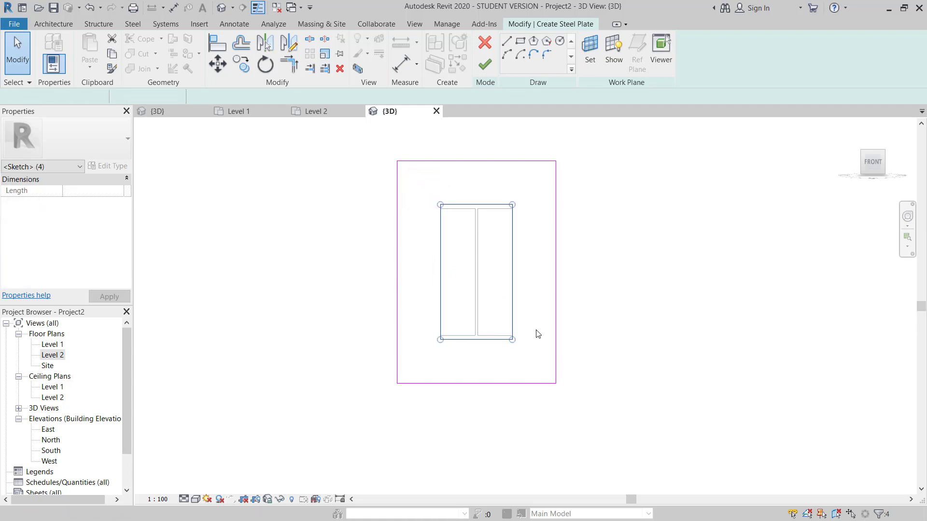
pyautogui.press('Delete')
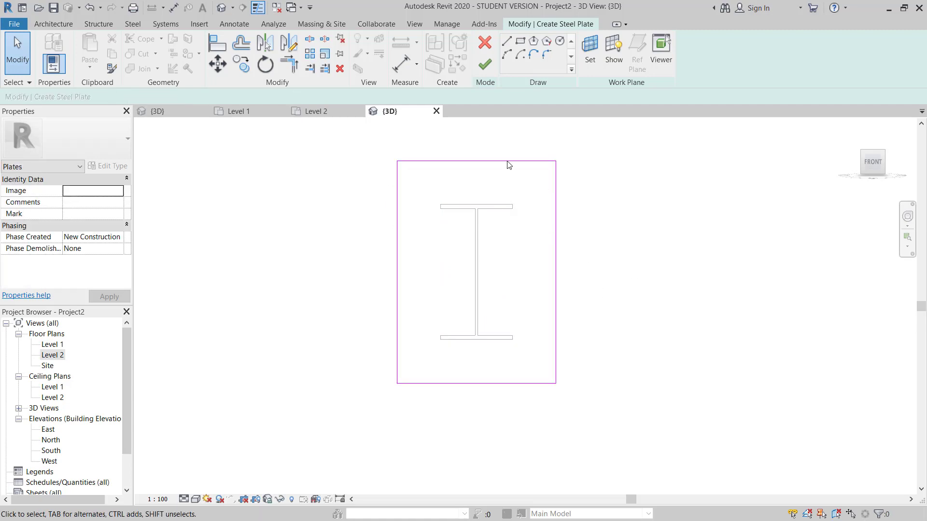
pyautogui.click(489, 66)
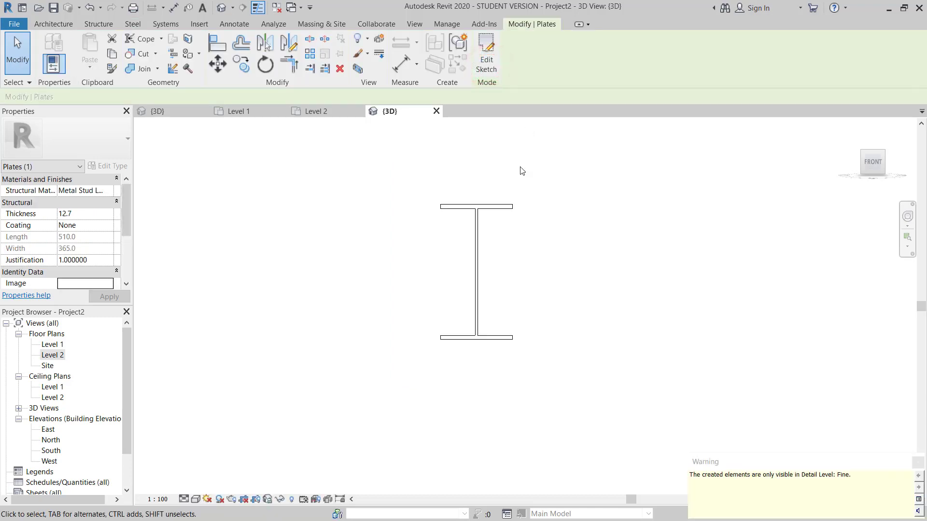
# Set the 3D view's detail level to Fine and check the new plate behind the beam.
pyautogui.click(185, 499)
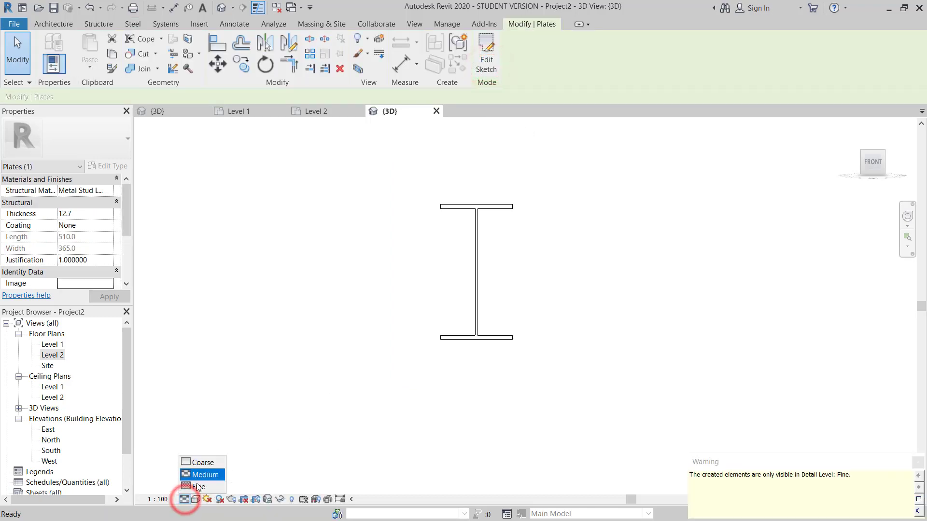
pyautogui.click(196, 487)
pyautogui.press('Escape')
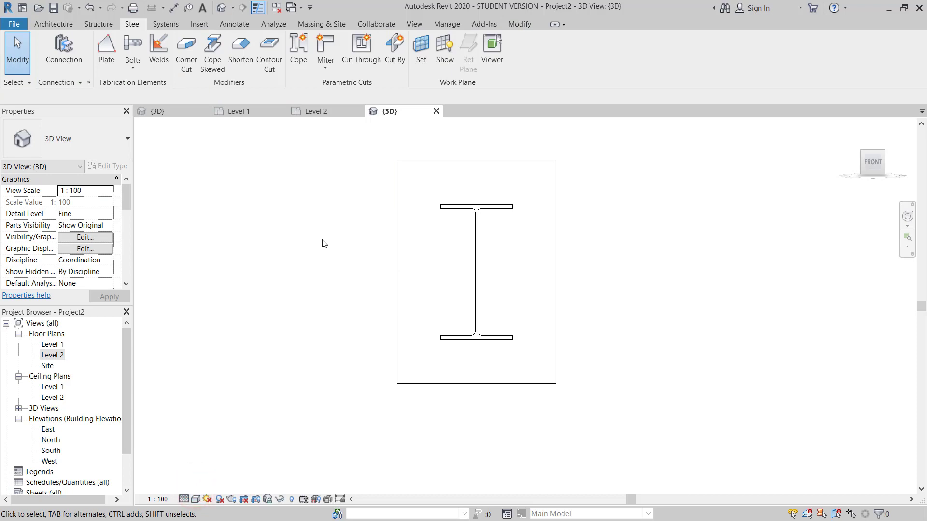
pyautogui.click(555, 217)
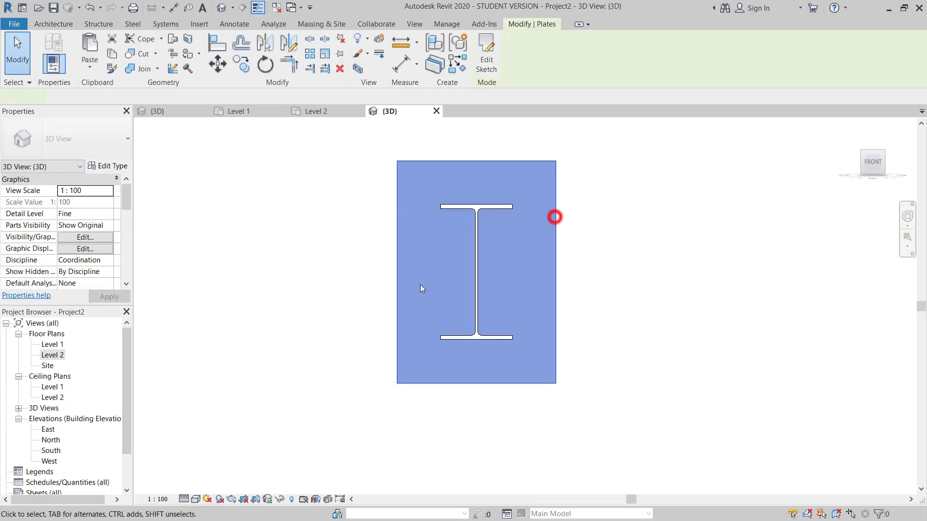
pyautogui.scroll(-2, 422, 285)
pyautogui.press('Escape')
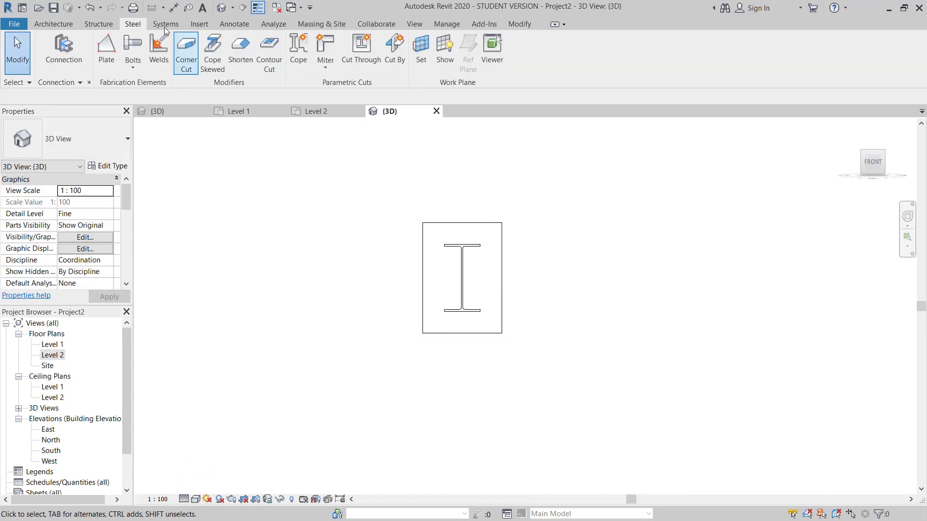
# Return to the default 3D orientation and examine the plate, the beam's end and the wall.
pyautogui.click(225, 10)
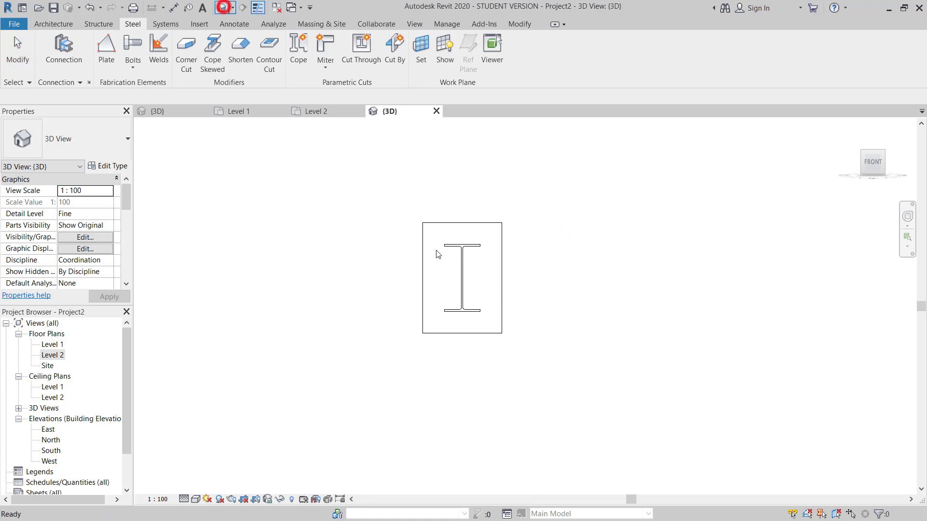
pyautogui.moveTo(533, 283); pyautogui.dragTo(538, 289, button='middle')
pyautogui.click(851, 128)
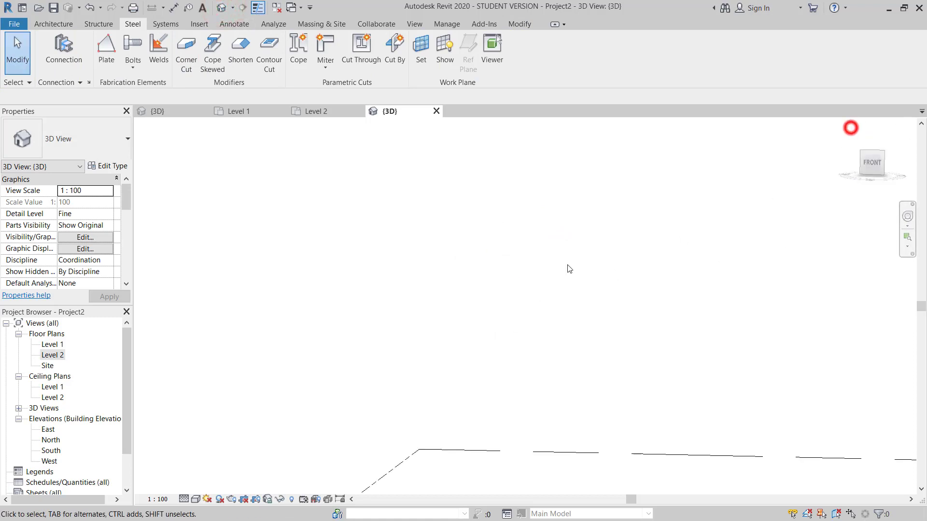
pyautogui.scroll(6, 532, 288)
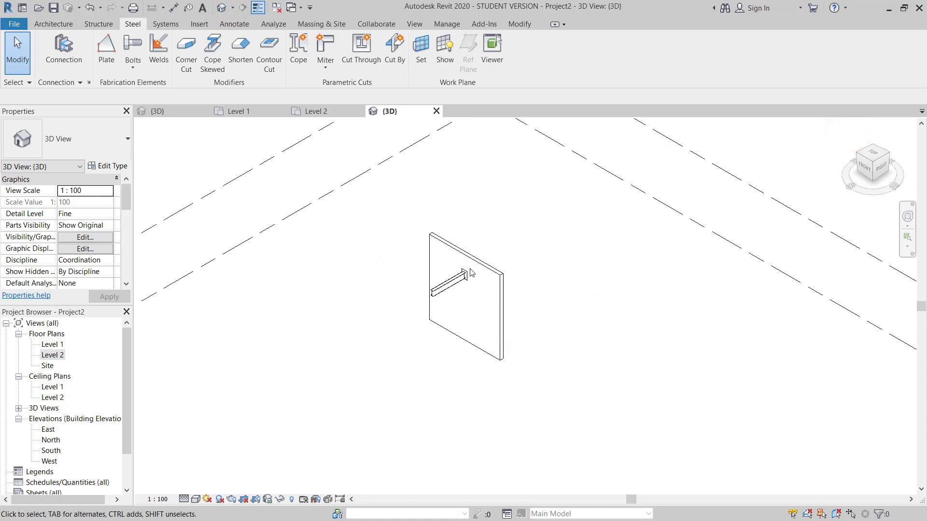
pyautogui.moveTo(504, 303); pyautogui.dragTo(560, 266, button='middle')
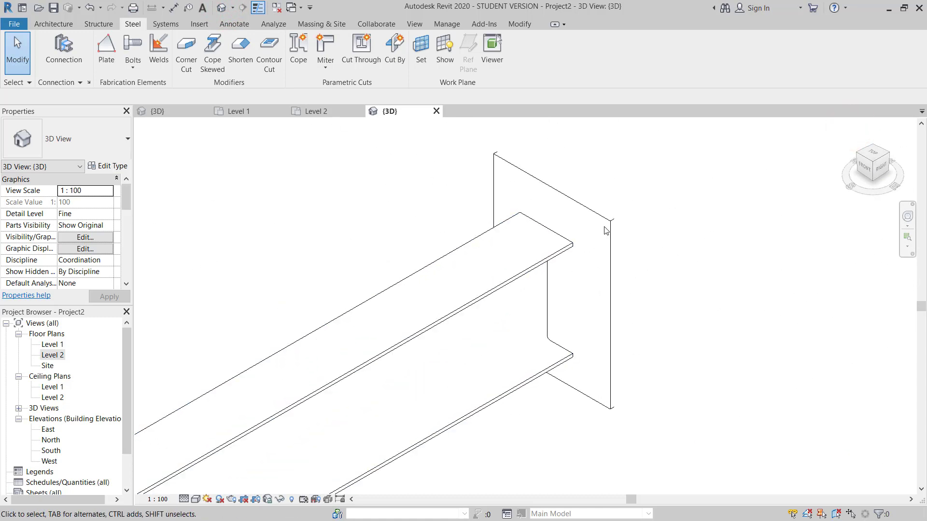
pyautogui.click(608, 219)
pyautogui.scroll(-3, 511, 259)
pyautogui.click(497, 262)
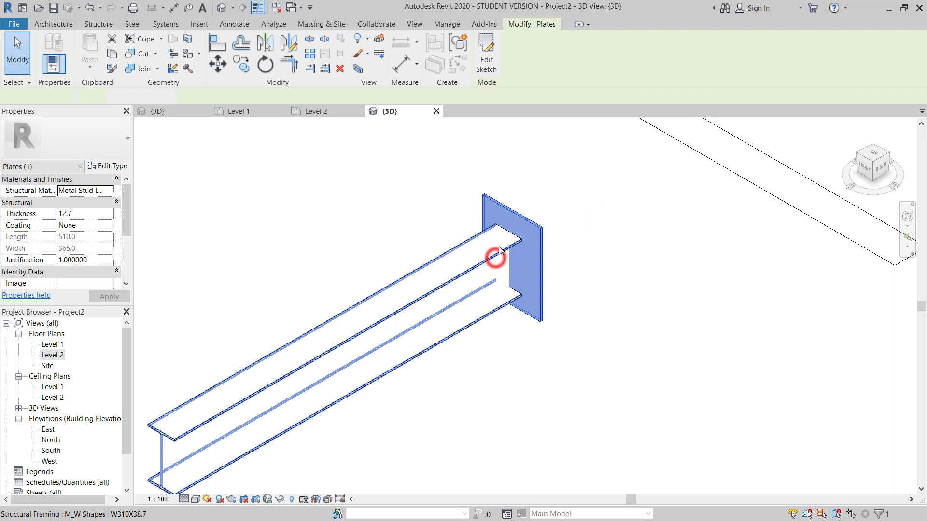
pyautogui.scroll(-3, 497, 262)
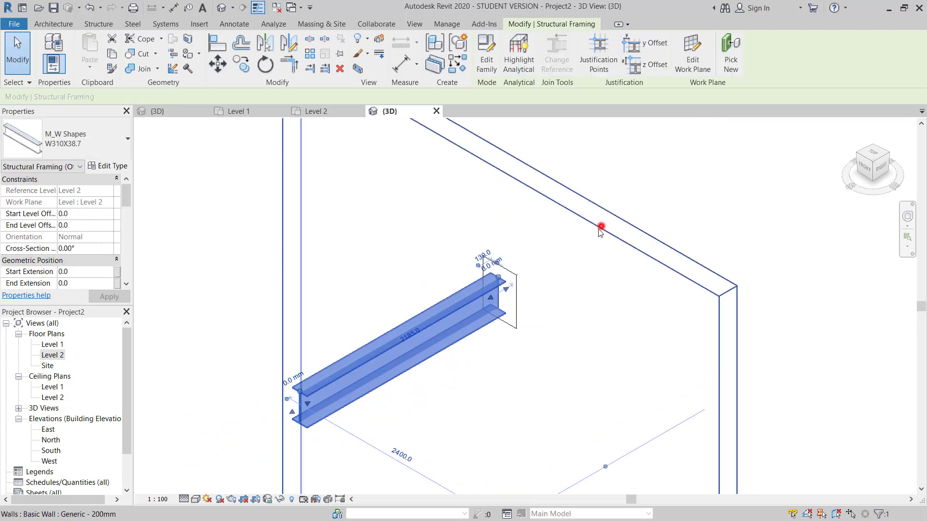
pyautogui.click(600, 228)
pyautogui.scroll(5, 502, 288)
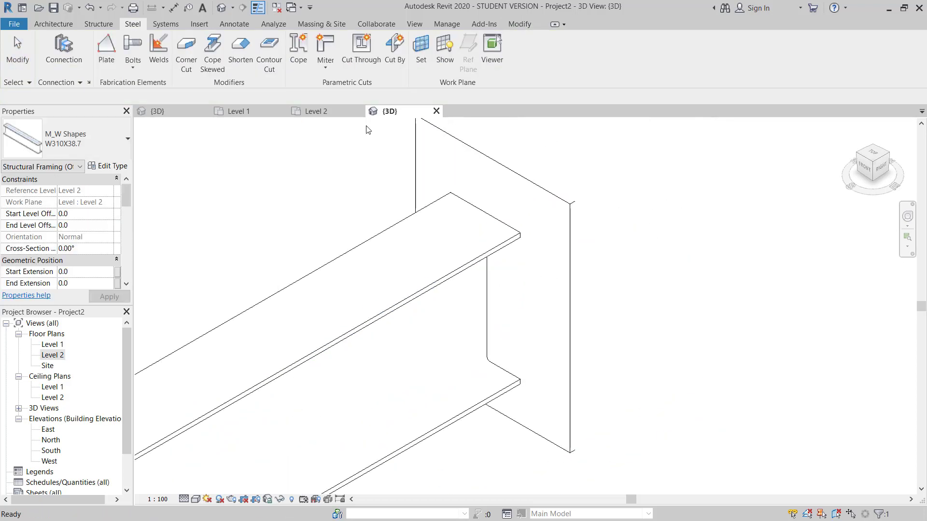
# Switch to the Level 2 floor plan and set its detail level to Fine.
pyautogui.click(329, 111)
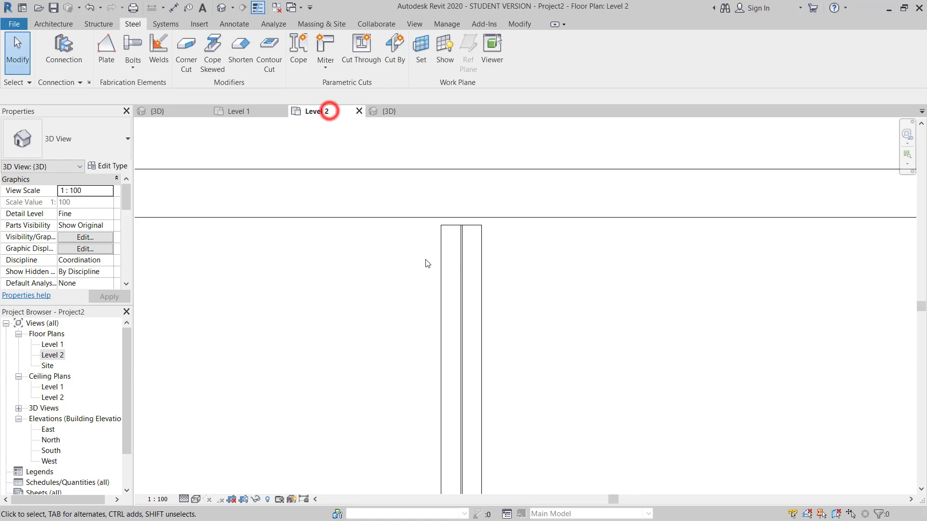
pyautogui.click(183, 499)
pyautogui.click(187, 484)
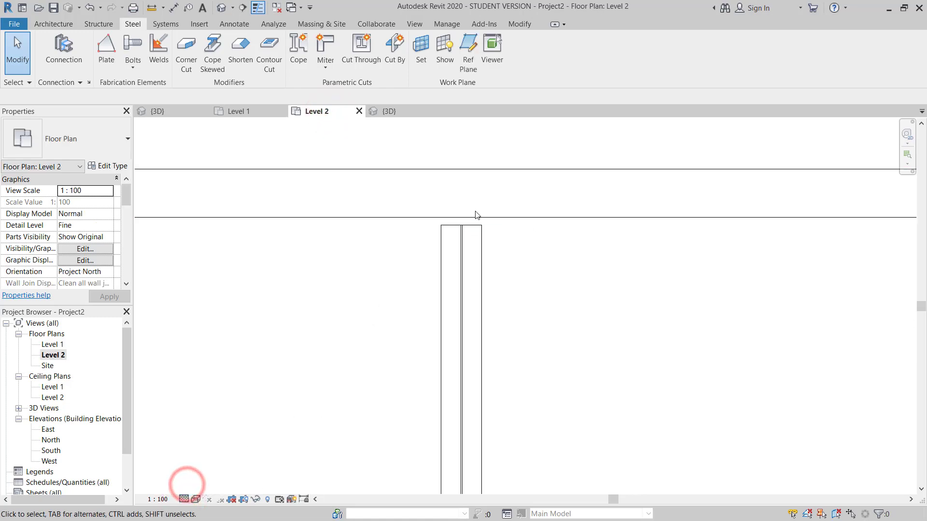
pyautogui.scroll(2, 476, 212)
pyautogui.scroll(-3, 542, 243)
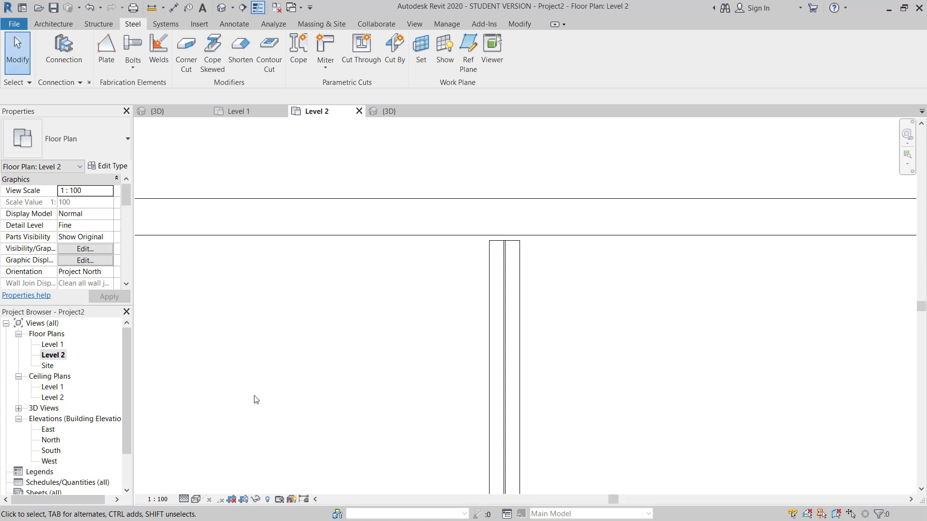
# Open the Level 2 plan's Visibility/Graphic Overrides and expand the Structural Connections category, widening the Visibility column.
pyautogui.click(445, 267)
pyautogui.click(428, 301)
pyautogui.press('v')
pyautogui.press('g')
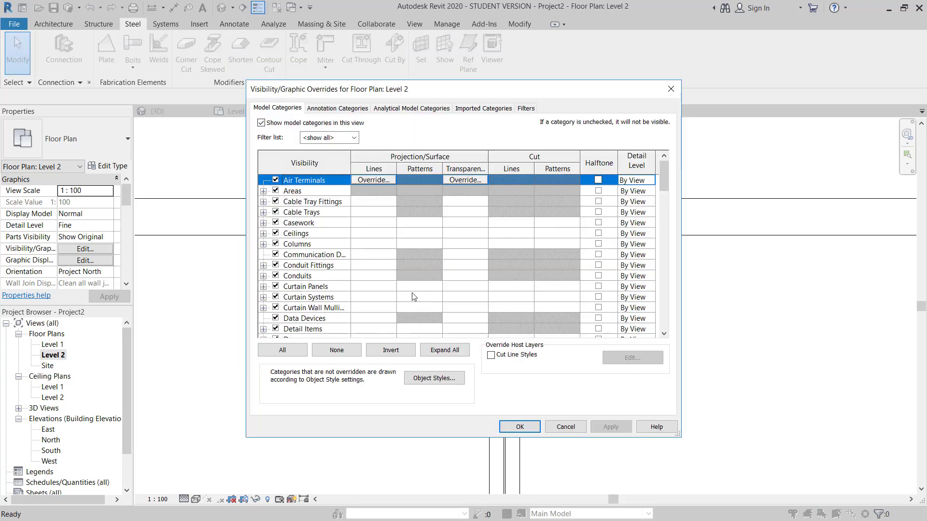
pyautogui.scroll(-3, 297, 208)
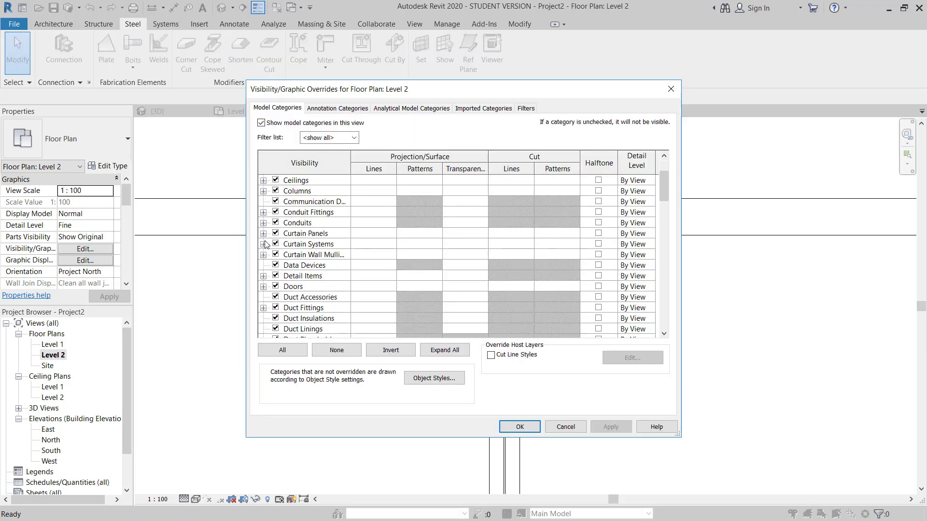
pyautogui.click(295, 255)
pyautogui.press('s')
pyautogui.scroll(-5, 314, 275)
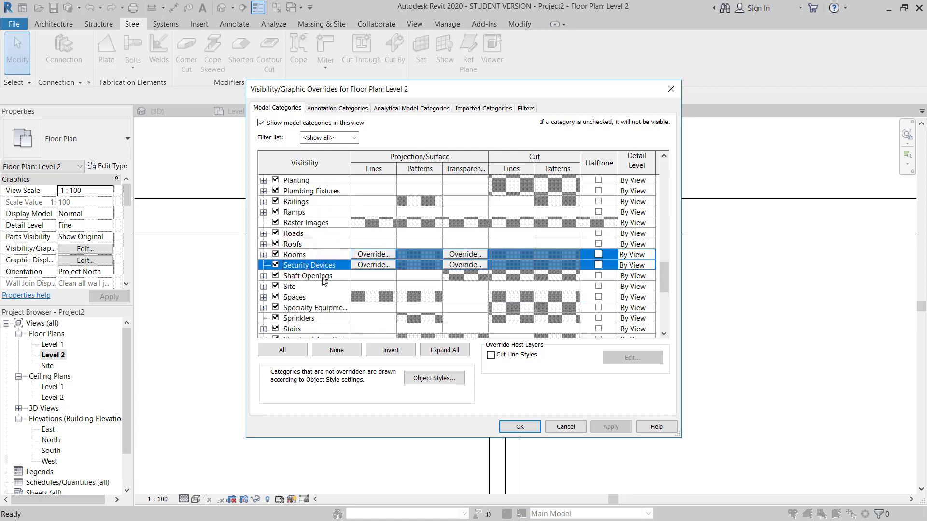
pyautogui.scroll(-1, 326, 282)
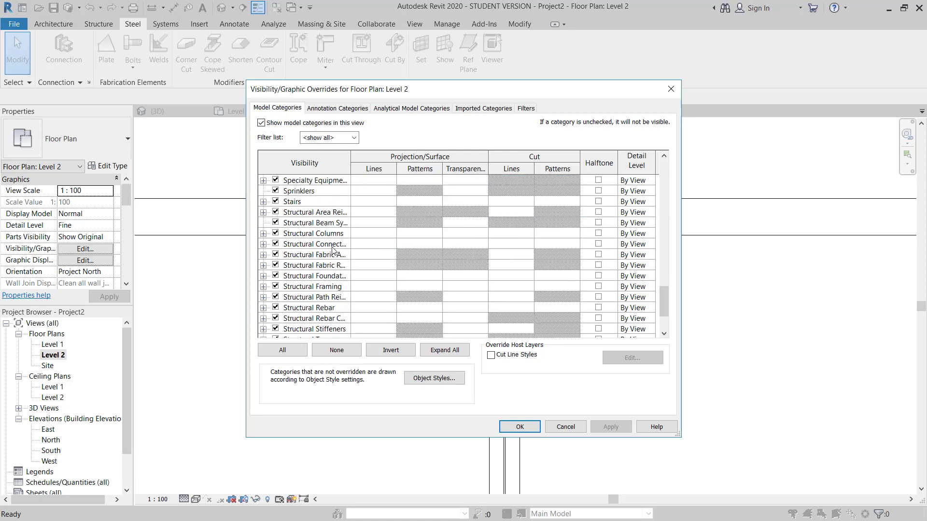
pyautogui.doubleClick(349, 159)
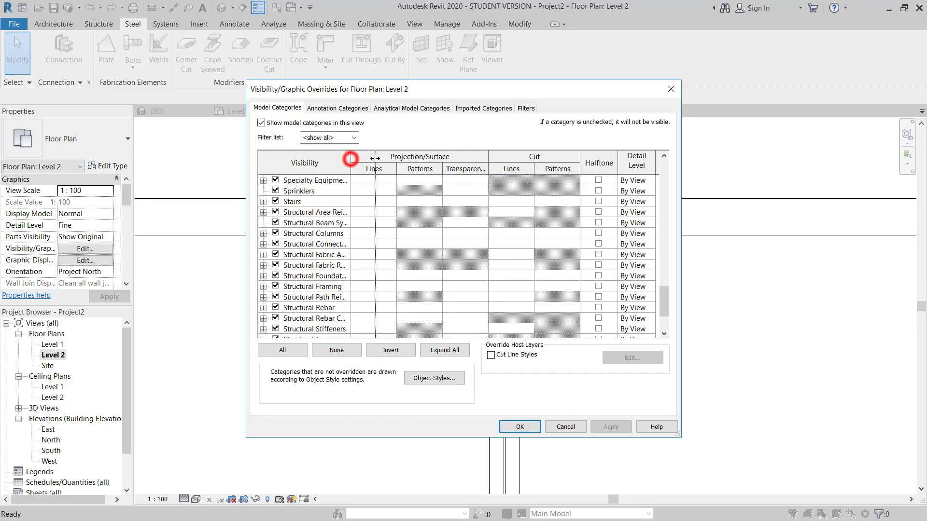
pyautogui.click(320, 244)
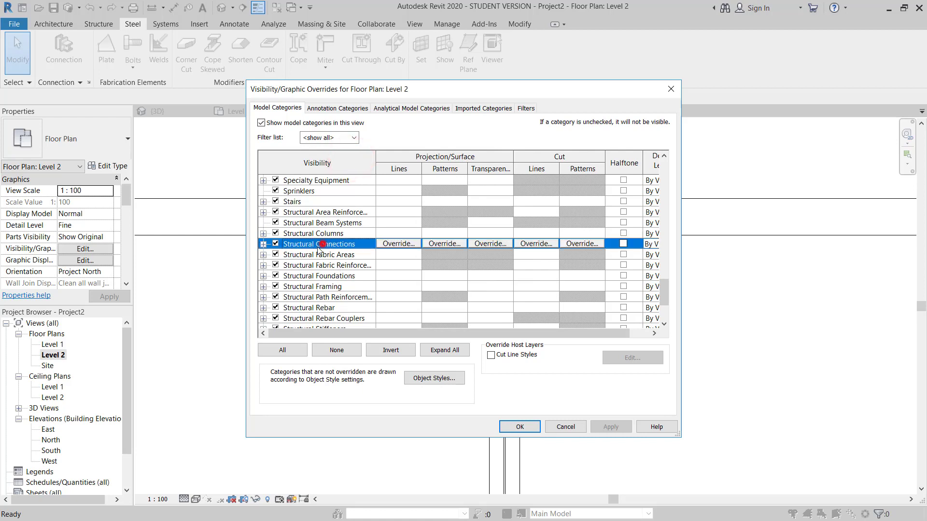
pyautogui.click(263, 244)
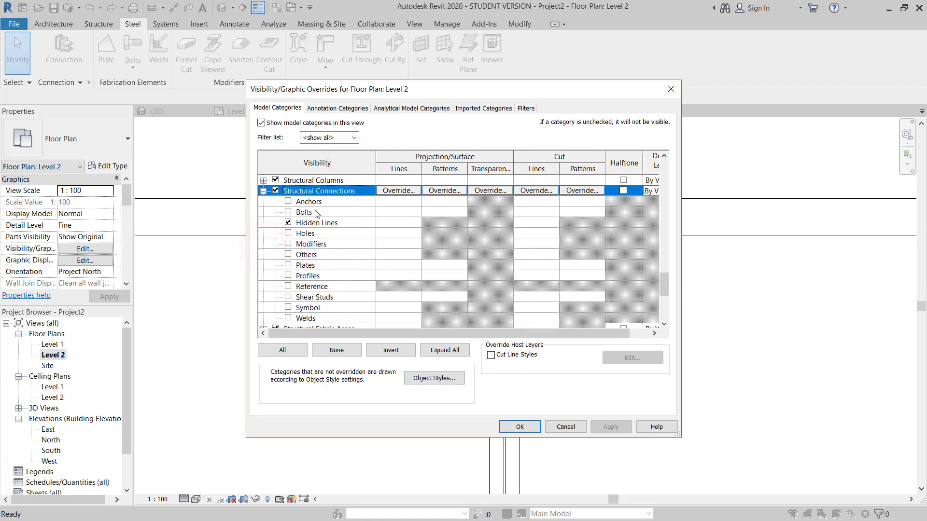
# Turn on all Structural Connections subcategories from Anchors to Welds for the Level 2 plan and apply the overrides.
pyautogui.scroll(-1, 317, 214)
pyautogui.scroll(1, 314, 199)
pyautogui.scroll(-1, 307, 294)
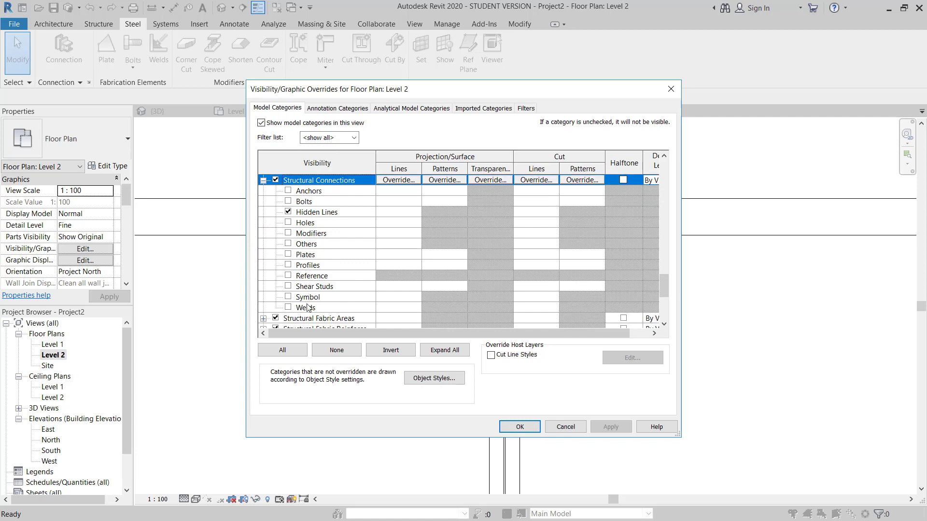
pyautogui.click(298, 191)
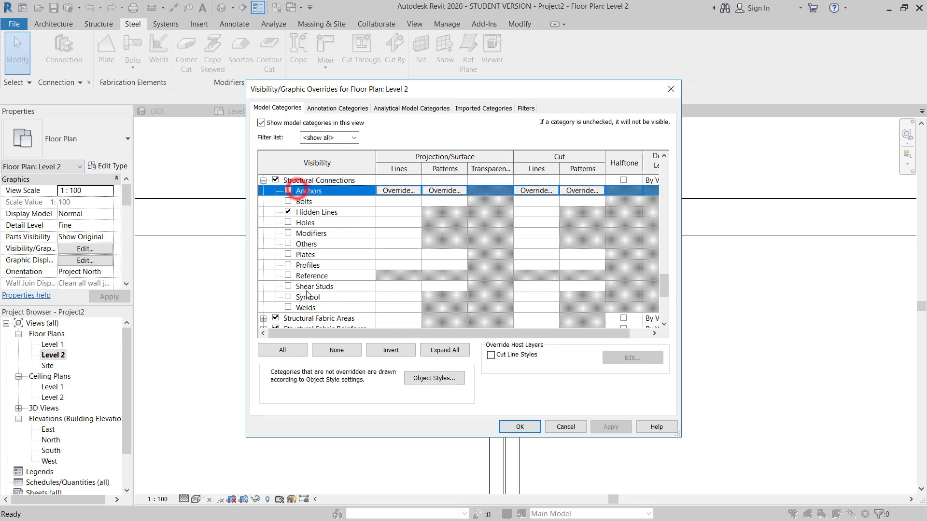
pyautogui.keyDown('shift'); pyautogui.click(307, 306); pyautogui.keyUp('shift')
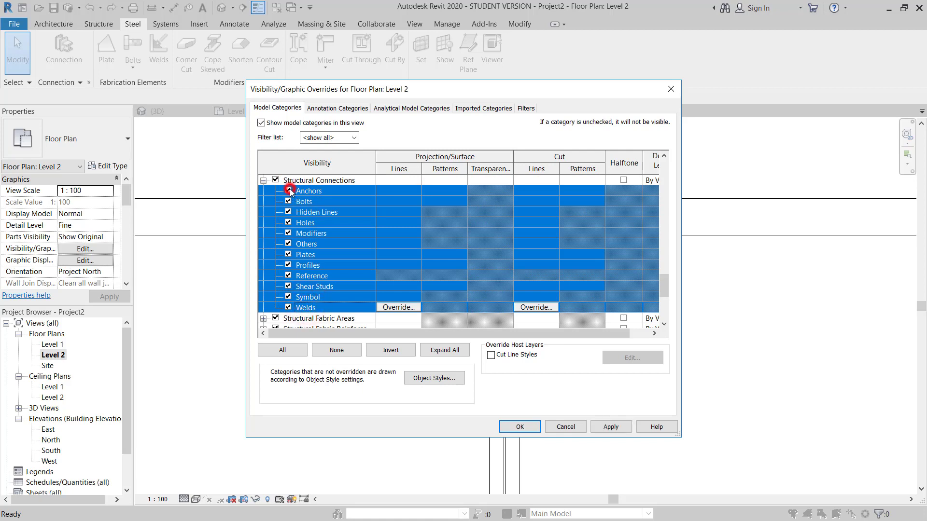
pyautogui.click(516, 427)
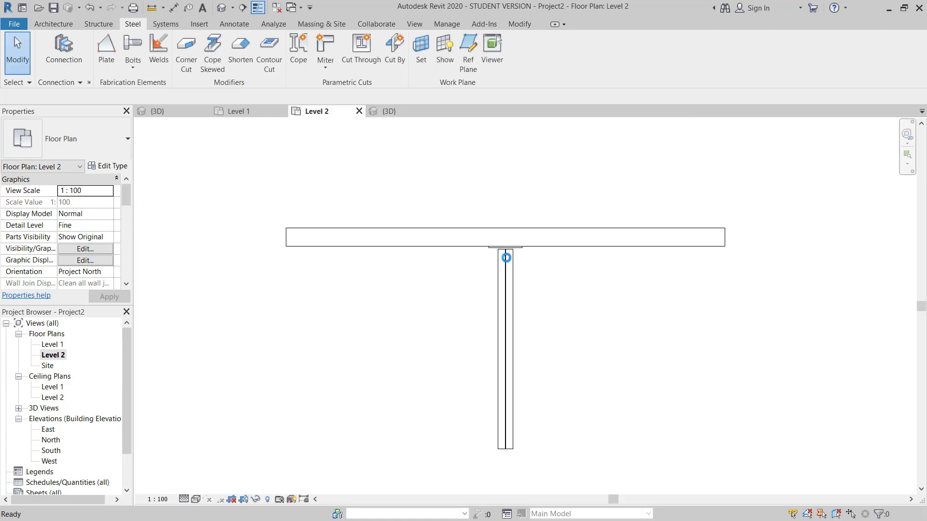
# Set the wall plate's thickness to 20 mm and return to the 3D view at the beam's end.
pyautogui.scroll(3, 556, 238)
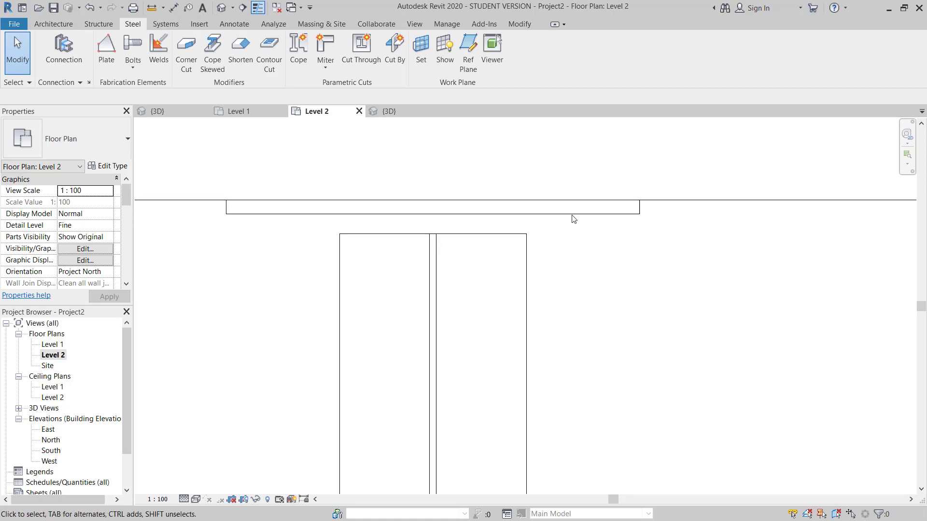
pyautogui.click(573, 213)
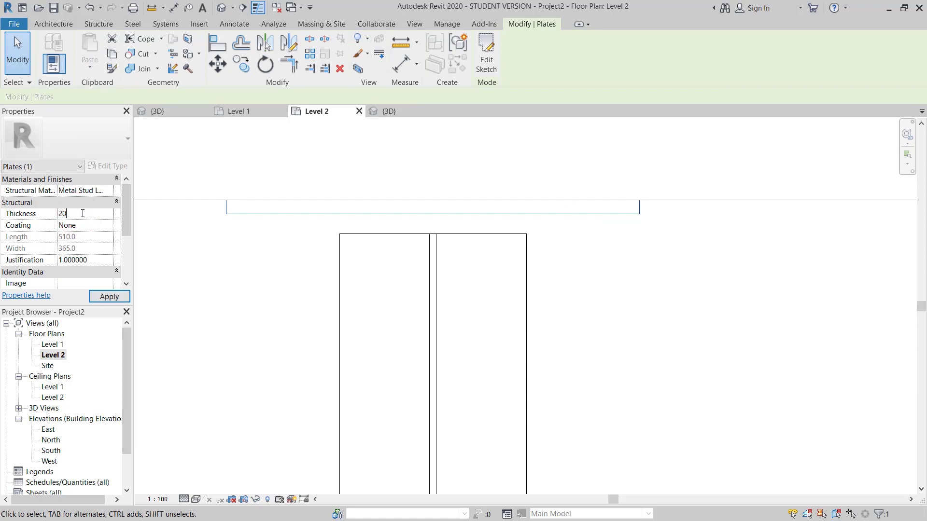
pyautogui.press('Return')
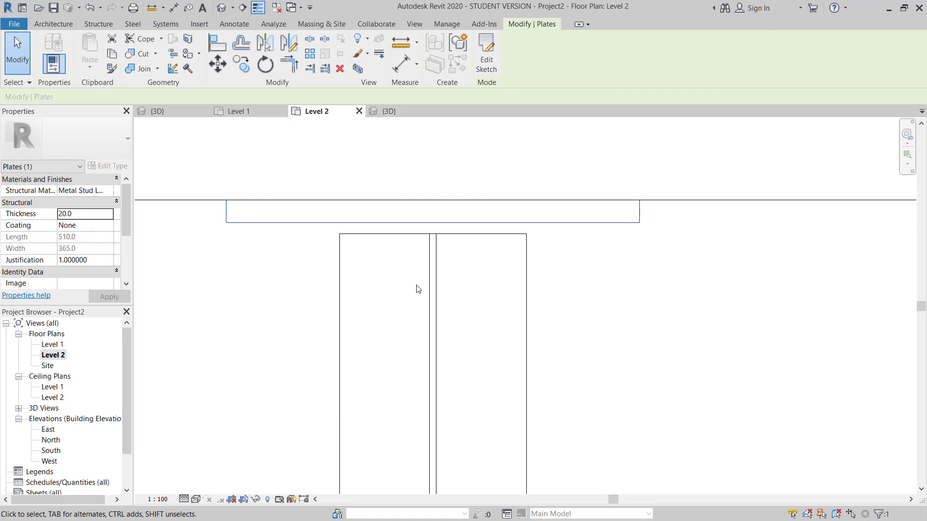
pyautogui.moveTo(291, 274); pyautogui.dragTo(352, 267, button='middle')
pyautogui.scroll(-2, 439, 219)
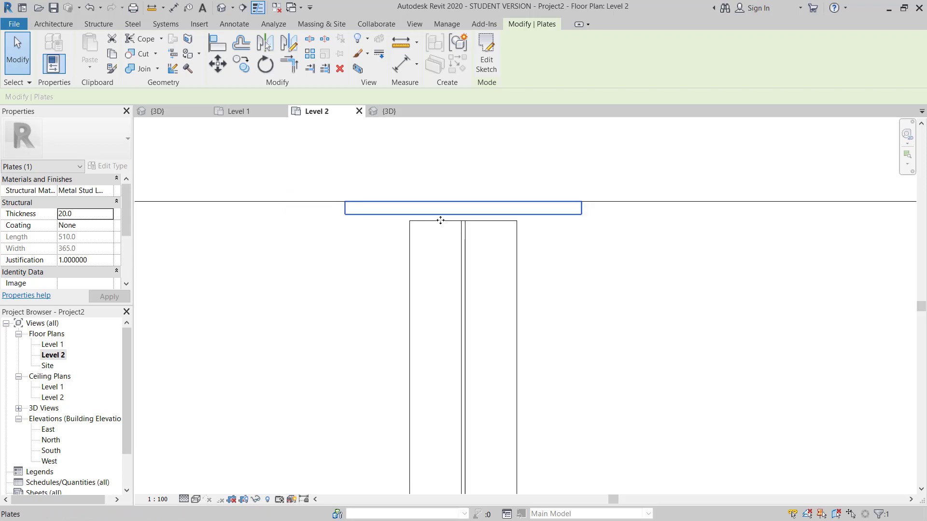
pyautogui.click(406, 281)
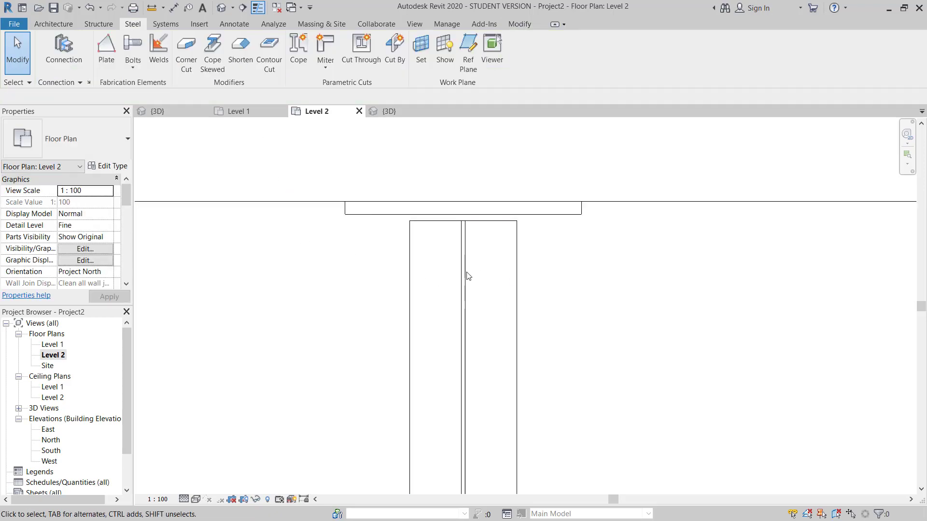
pyautogui.click(389, 111)
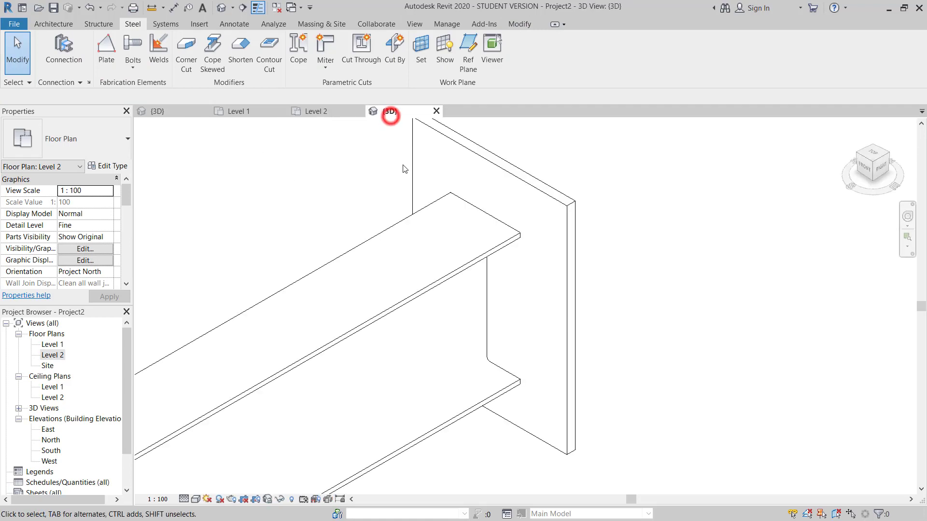
pyautogui.scroll(3, 468, 248)
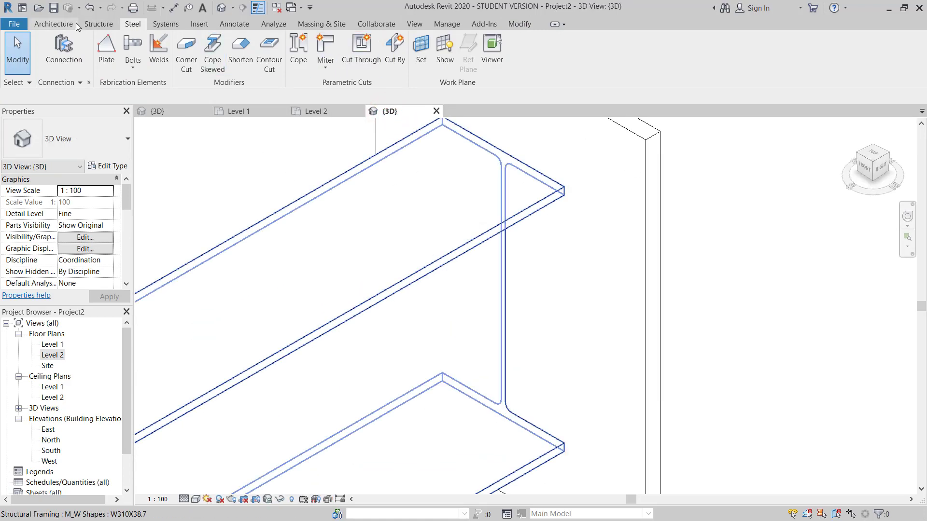
# In the front view, start a steel plate and sketch a rectangle about 25 by 275 mm just right of the beam's web between the flanges.
pyautogui.click(863, 171)
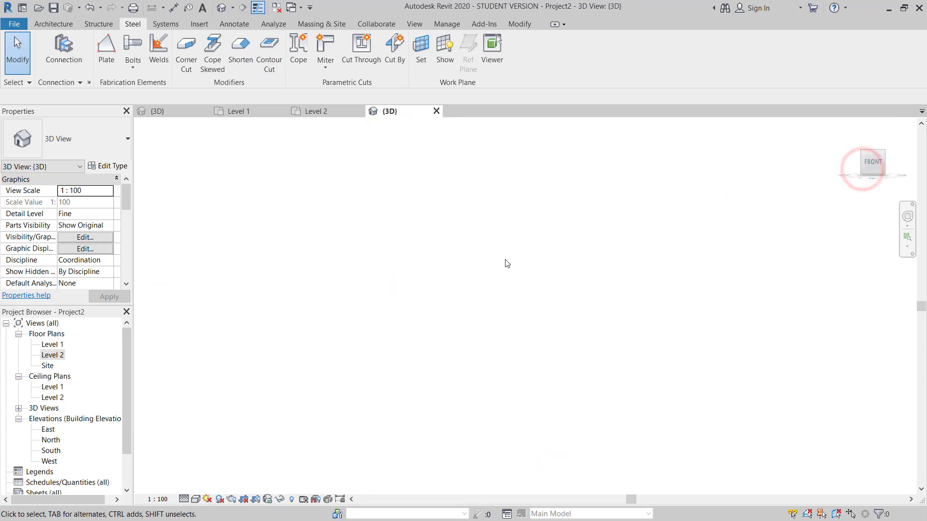
pyautogui.scroll(5, 487, 296)
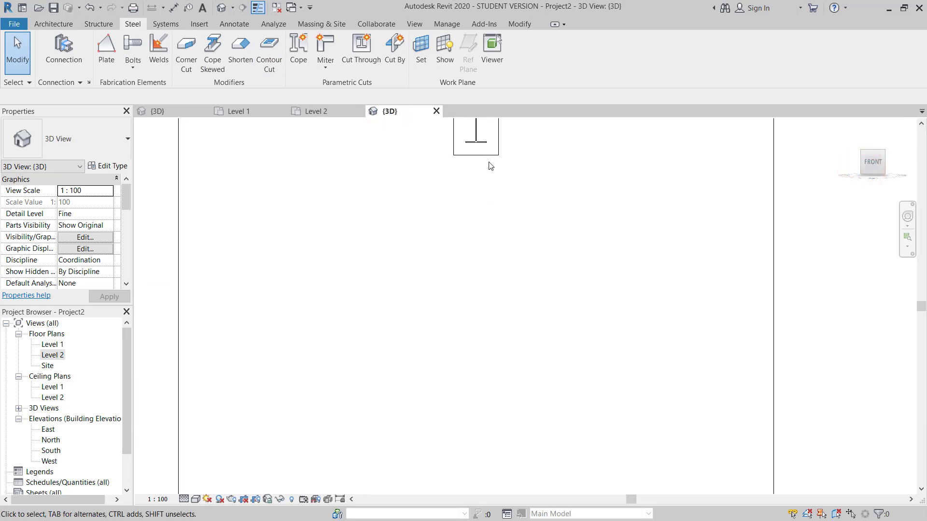
pyautogui.scroll(-8, 491, 166)
pyautogui.moveTo(490, 166); pyautogui.dragTo(482, 269, button='middle')
pyautogui.scroll(1, 483, 269)
pyautogui.scroll(6, 487, 280)
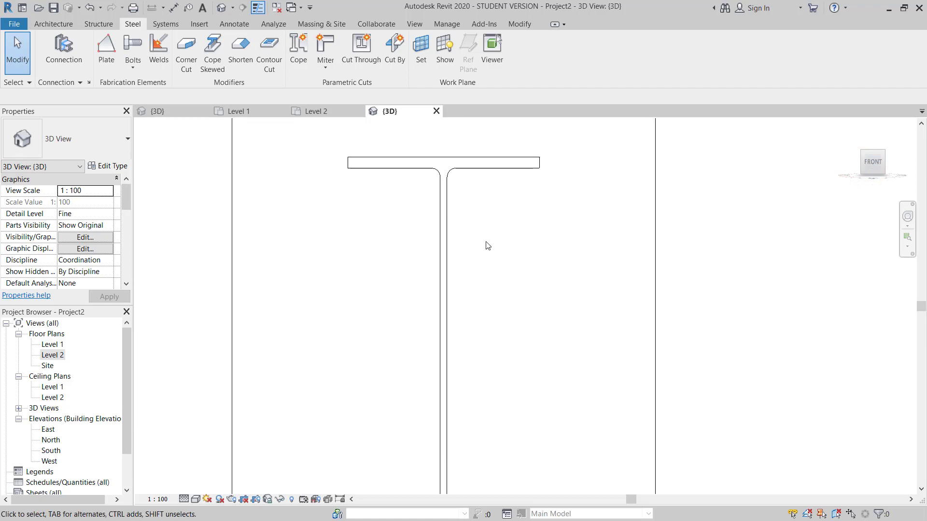
pyautogui.scroll(-3, 482, 219)
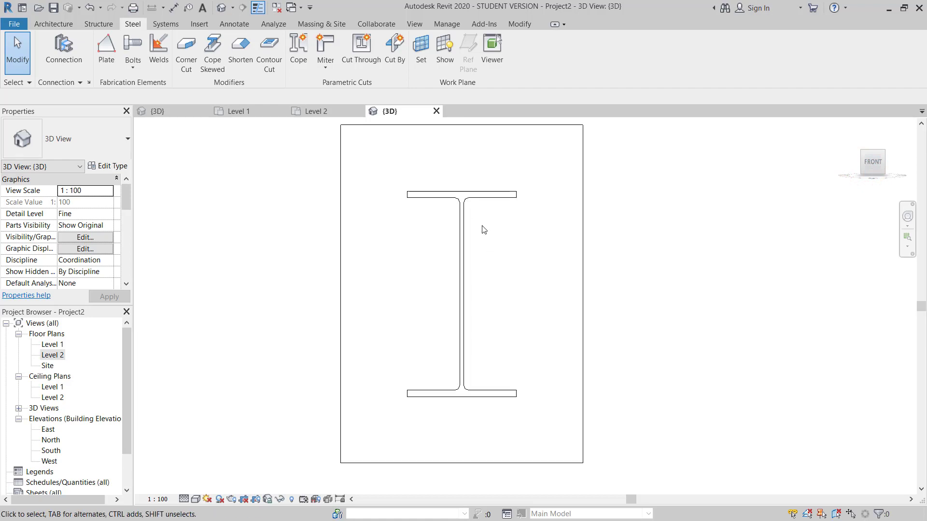
pyautogui.click(106, 48)
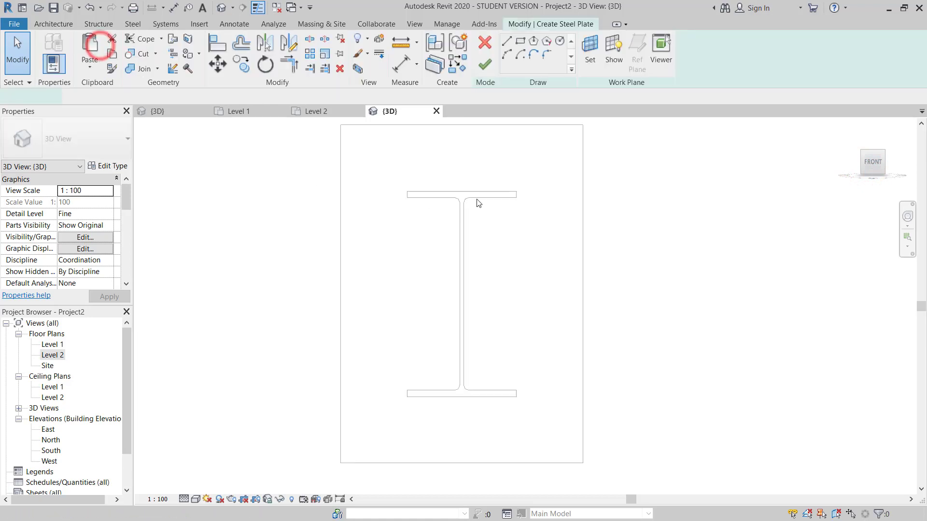
pyautogui.click(520, 40)
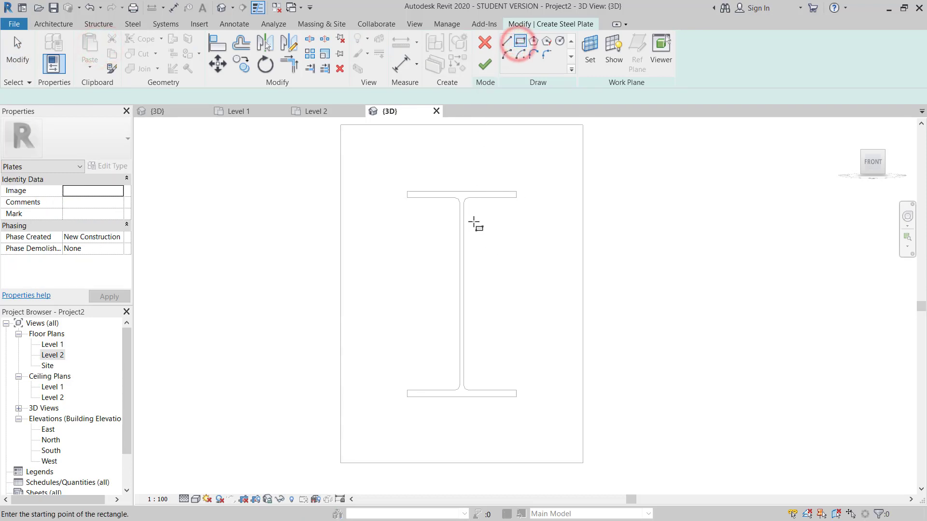
pyautogui.scroll(4, 475, 222)
pyautogui.scroll(-3, 504, 244)
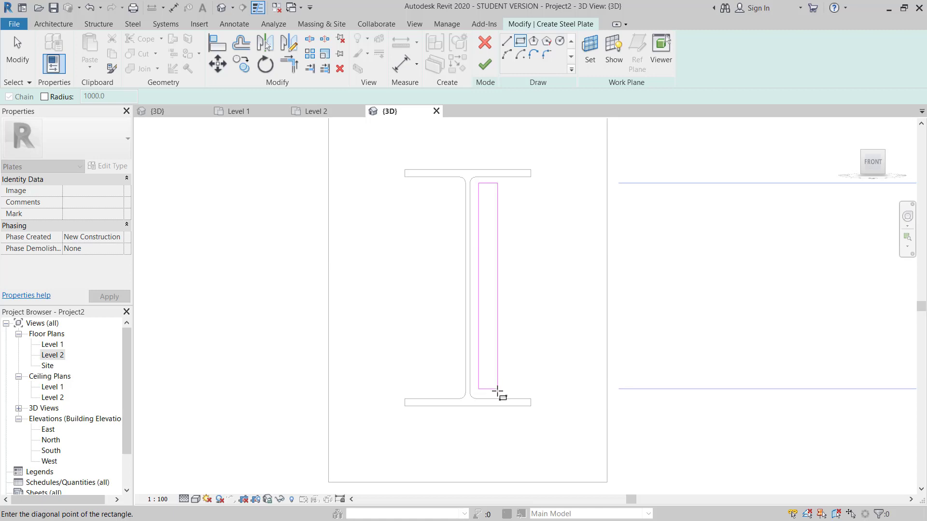
pyautogui.click(497, 392)
# Set the plate rectangle's width to 16 mm from its outer vertical edge.
pyautogui.click(497, 267)
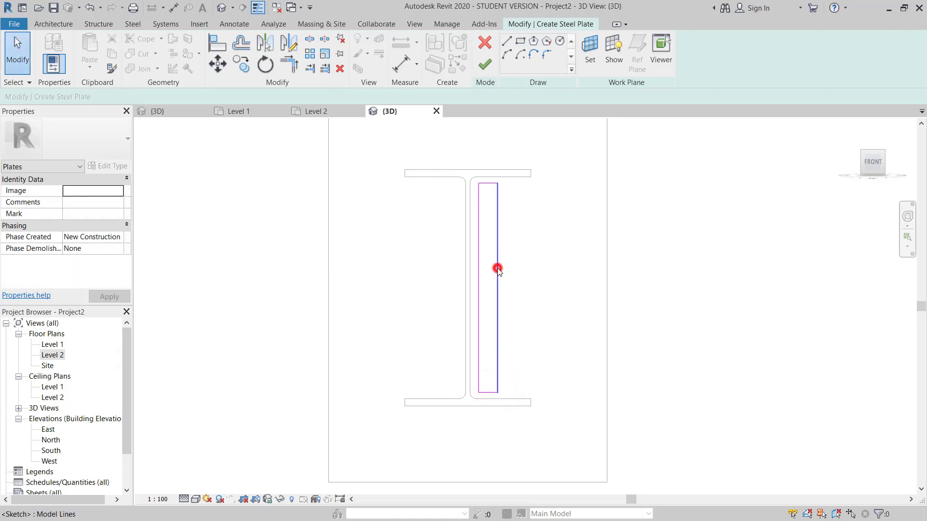
pyautogui.click(492, 415)
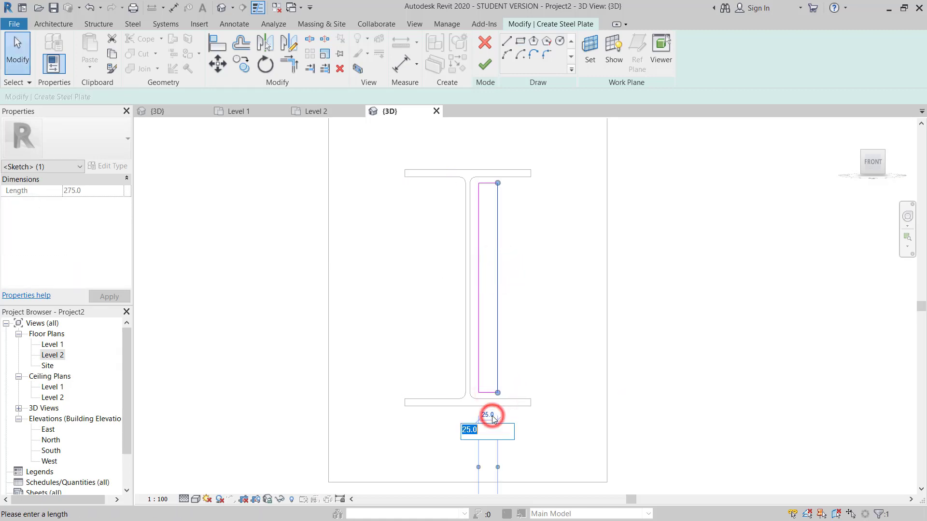
pyautogui.write('1')
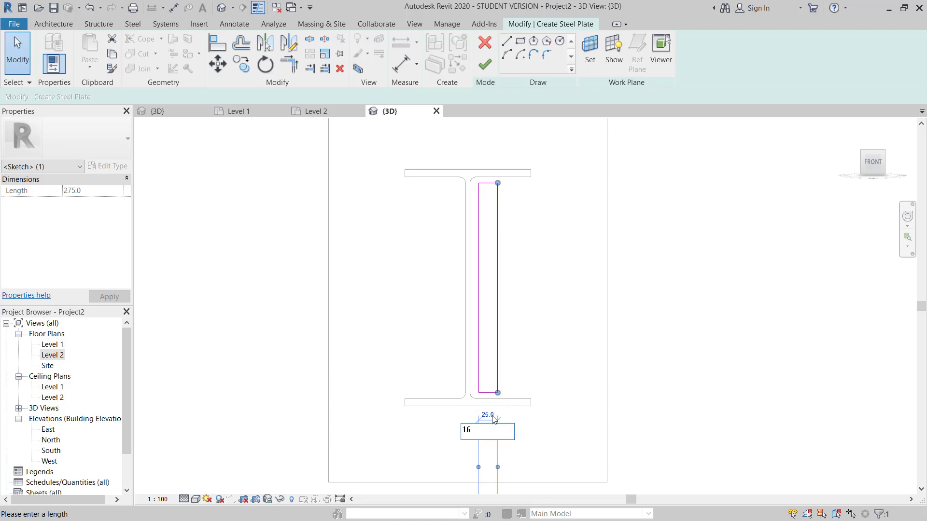
pyautogui.write('6')
pyautogui.press('Return')
# Reference the rectangle's inner edge to the right face of the beam's web and set the gap to 10 mm.
pyautogui.scroll(2, 478, 288)
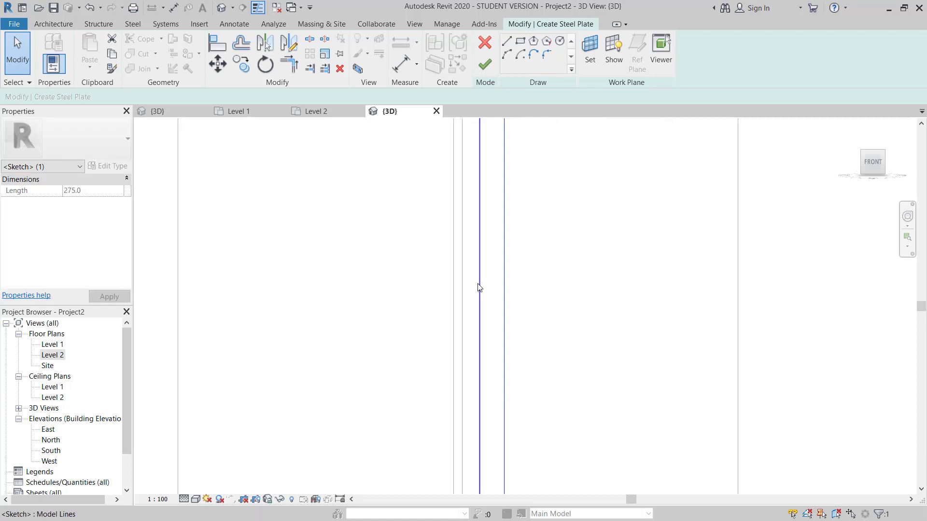
pyautogui.click(465, 292)
pyautogui.click(476, 287)
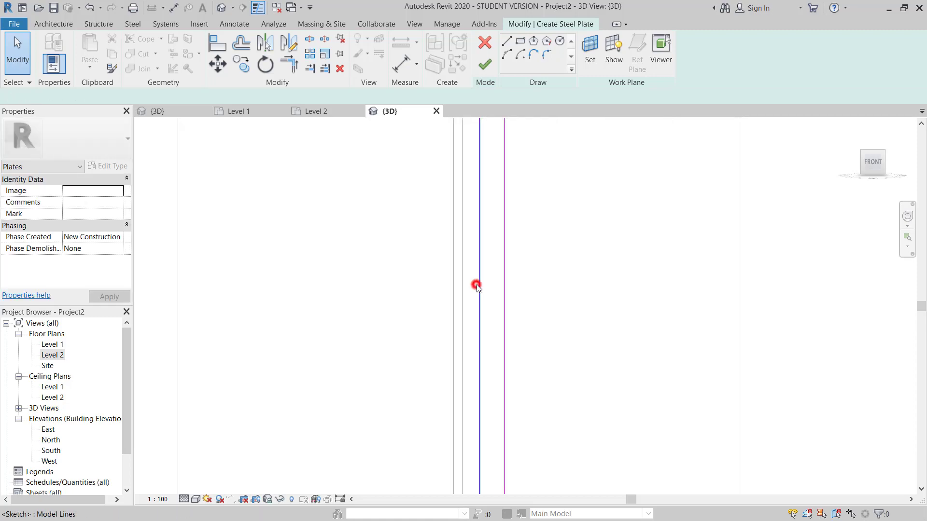
pyautogui.scroll(-2, 476, 288)
pyautogui.scroll(2, 492, 348)
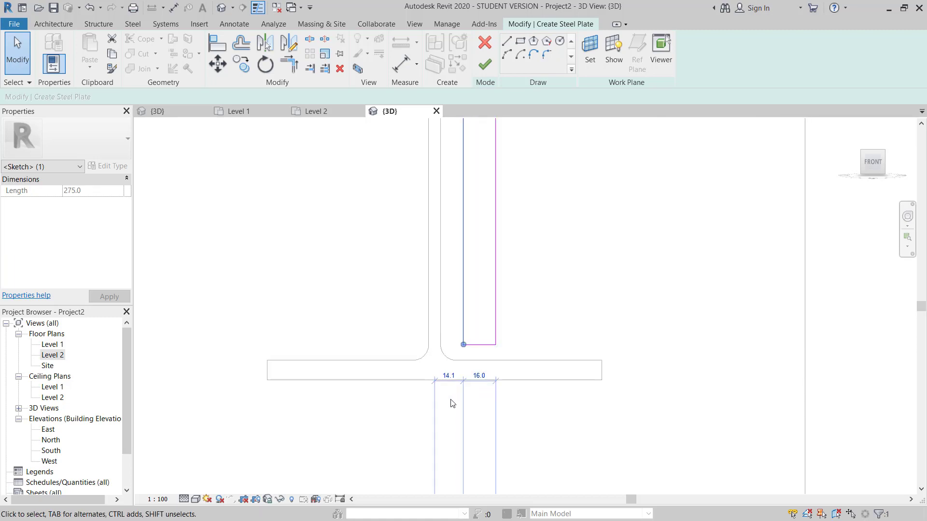
pyautogui.moveTo(448, 404); pyautogui.dragTo(488, 283, button='middle')
pyautogui.click(450, 387)
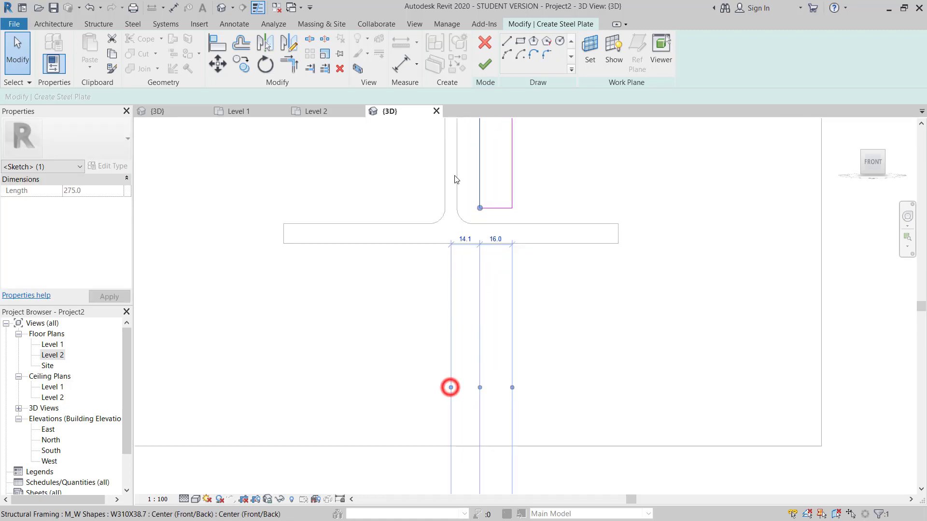
pyautogui.click(450, 387)
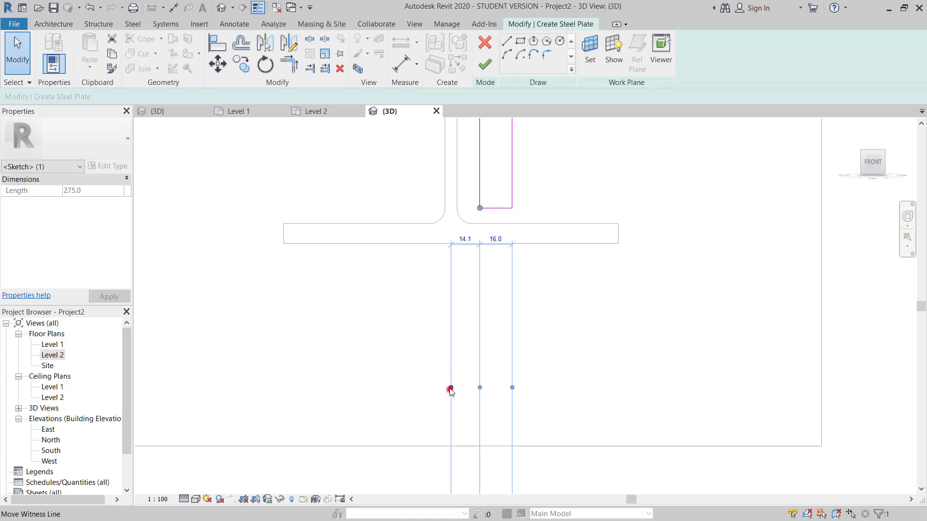
pyautogui.click(458, 208)
pyautogui.click(471, 244)
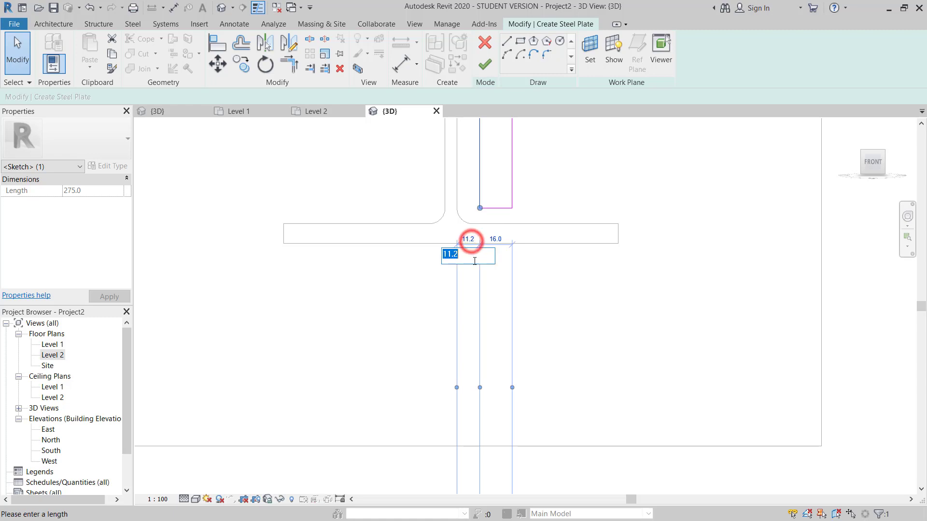
pyautogui.write('10')
pyautogui.press('Return')
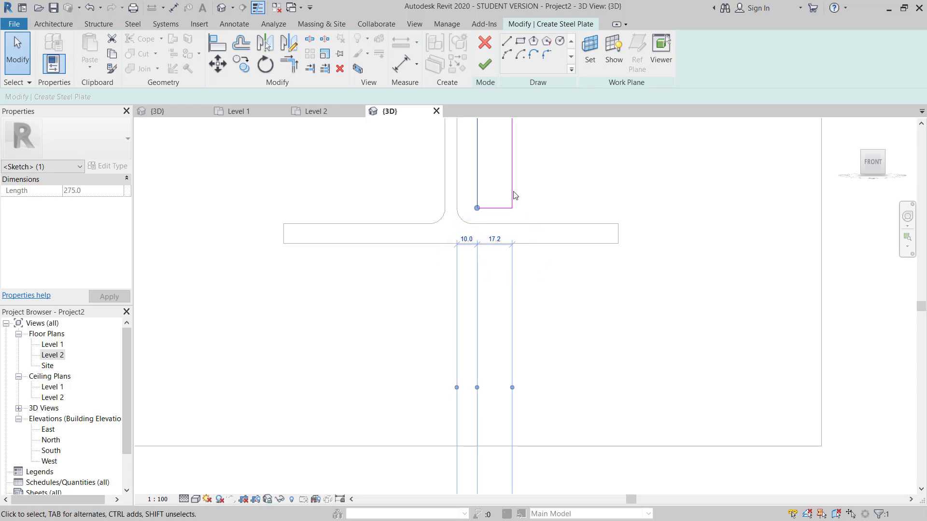
# Reposition the rectangle's outer edge 16 mm from its inner edge.
pyautogui.click(513, 190)
pyautogui.click(500, 231)
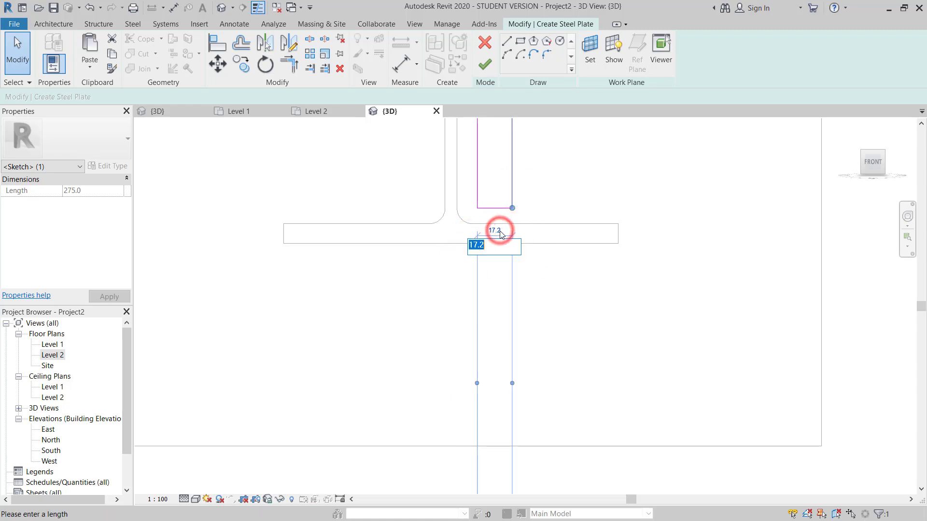
pyautogui.write('16')
pyautogui.press('Return')
pyautogui.scroll(-5, 538, 335)
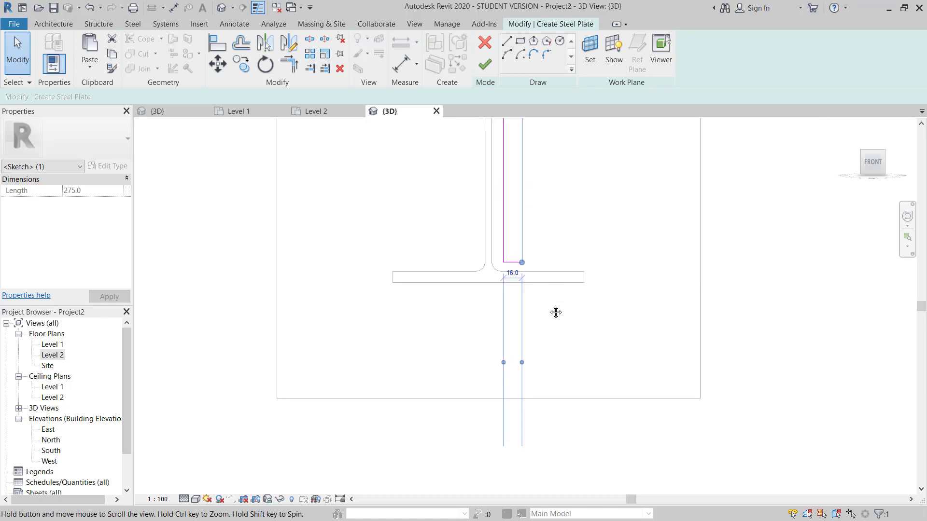
pyautogui.moveTo(563, 231); pyautogui.dragTo(562, 248, button='middle')
pyautogui.click(566, 261)
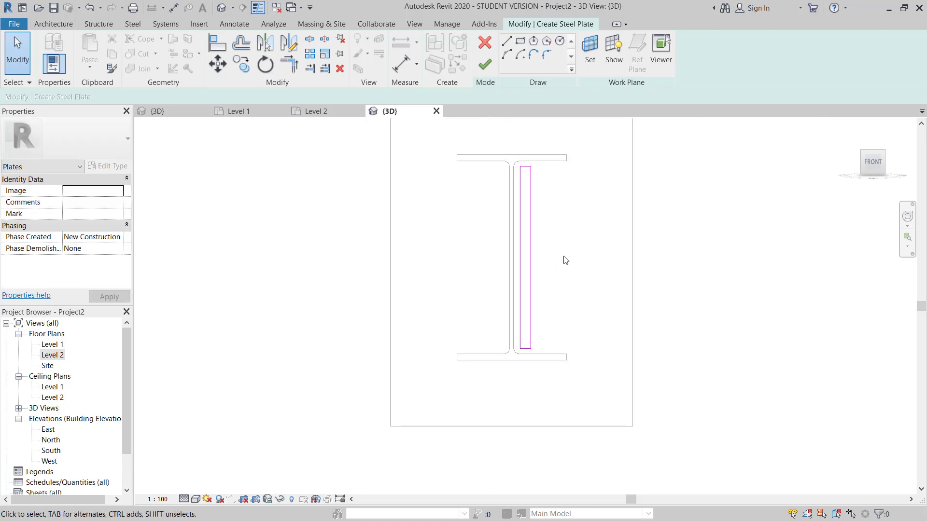
pyautogui.press('i')
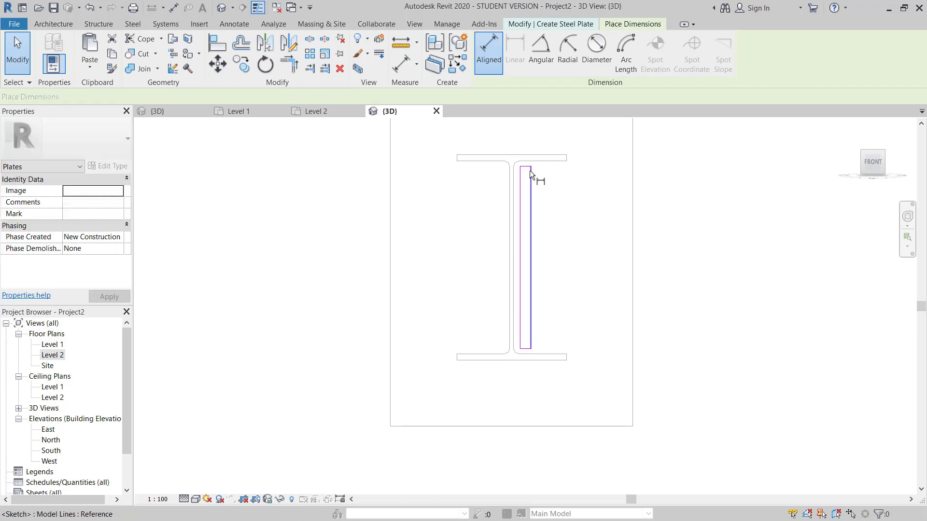
pyautogui.scroll(3, 526, 167)
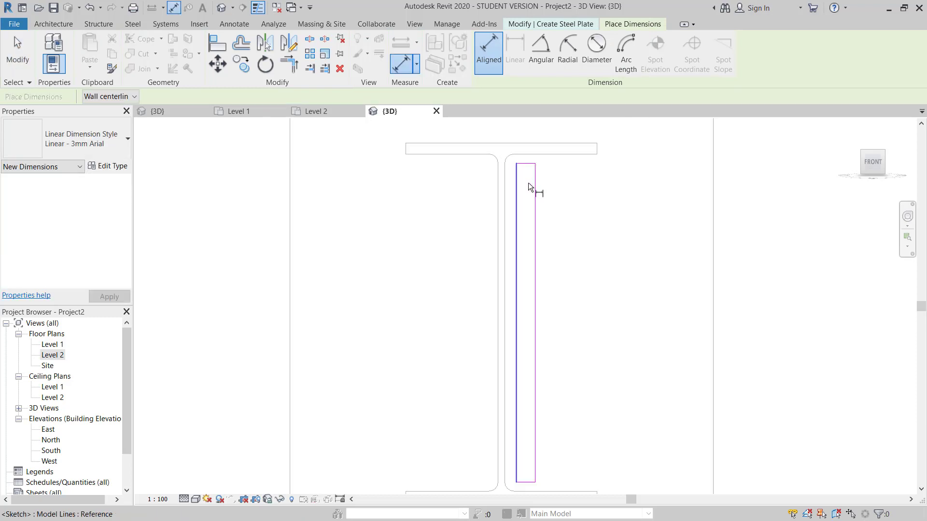
pyautogui.moveTo(528, 182); pyautogui.dragTo(503, 155, button='middle')
pyautogui.scroll(-3, 639, 288)
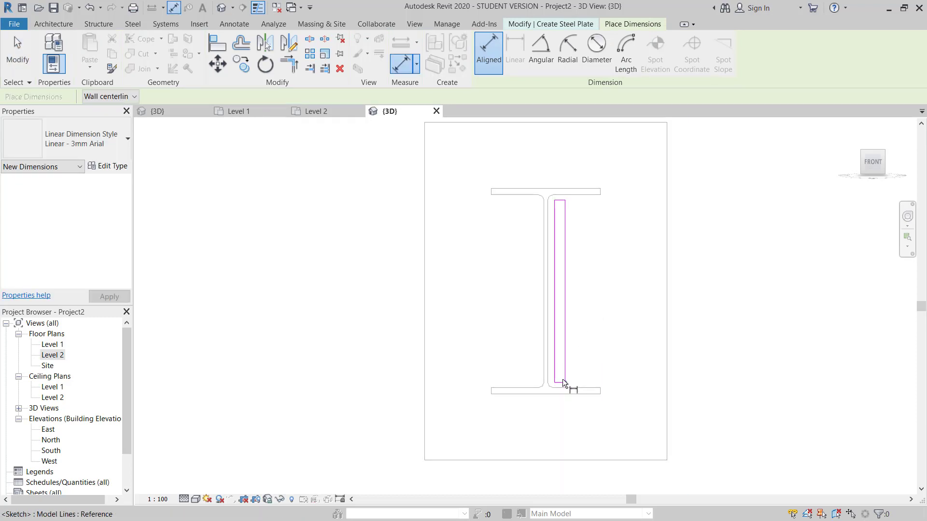
pyautogui.scroll(1, 564, 223)
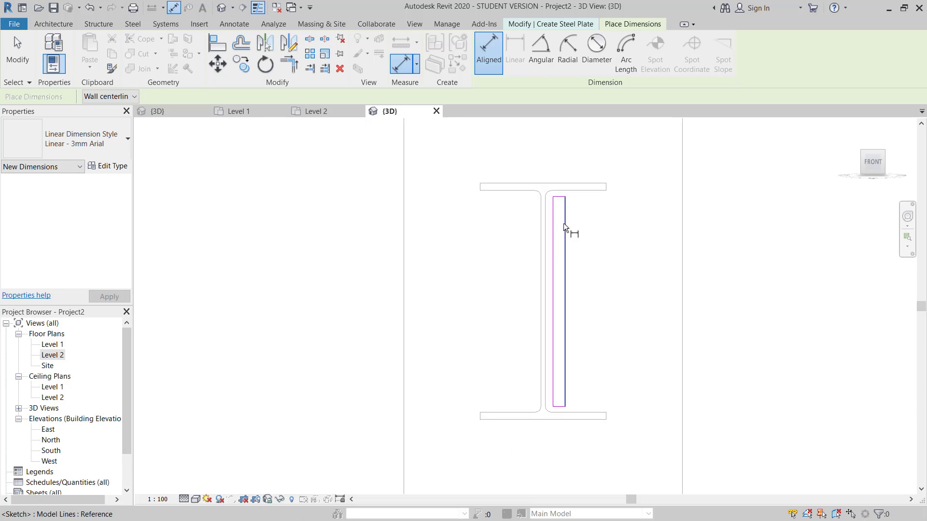
pyautogui.press('Escape')
pyautogui.press('Escape')
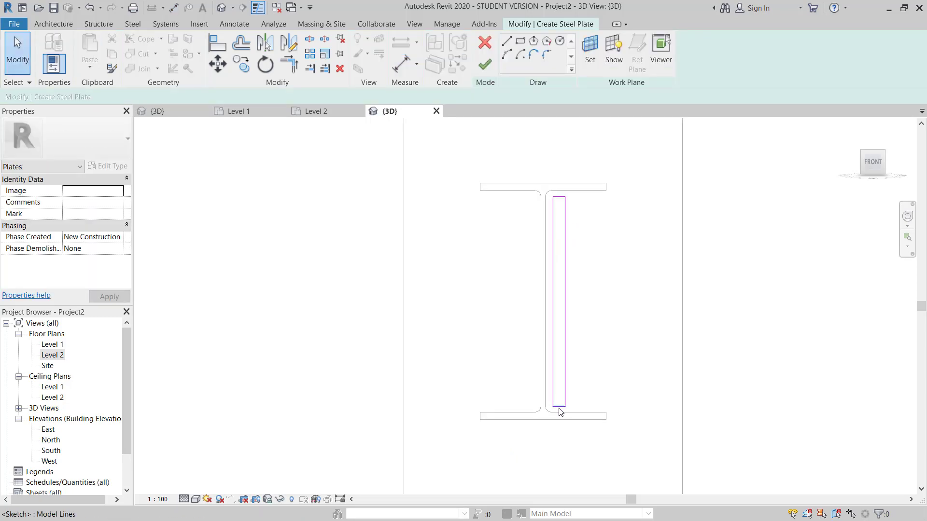
# Set the plate rectangle's height to 250 mm by moving its lower edge.
pyautogui.click(560, 406)
pyautogui.click(519, 301)
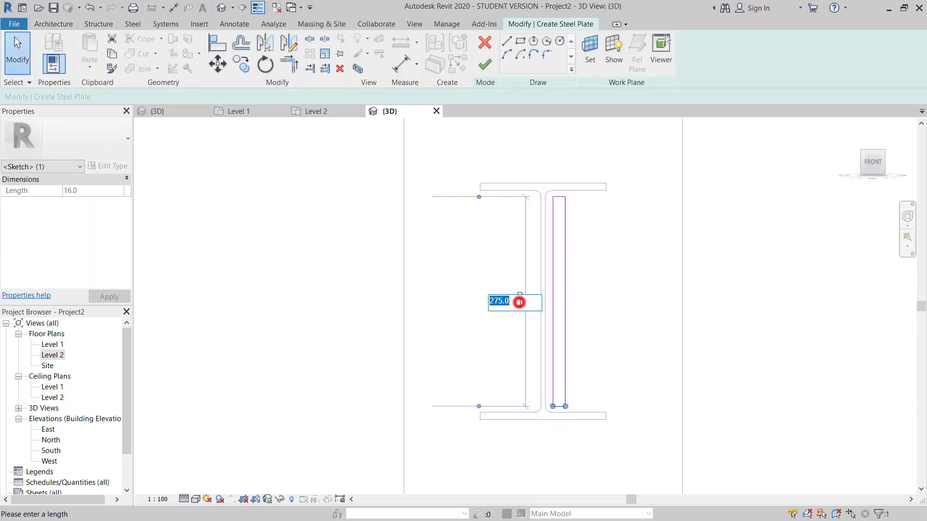
pyautogui.write('250')
pyautogui.press('Return')
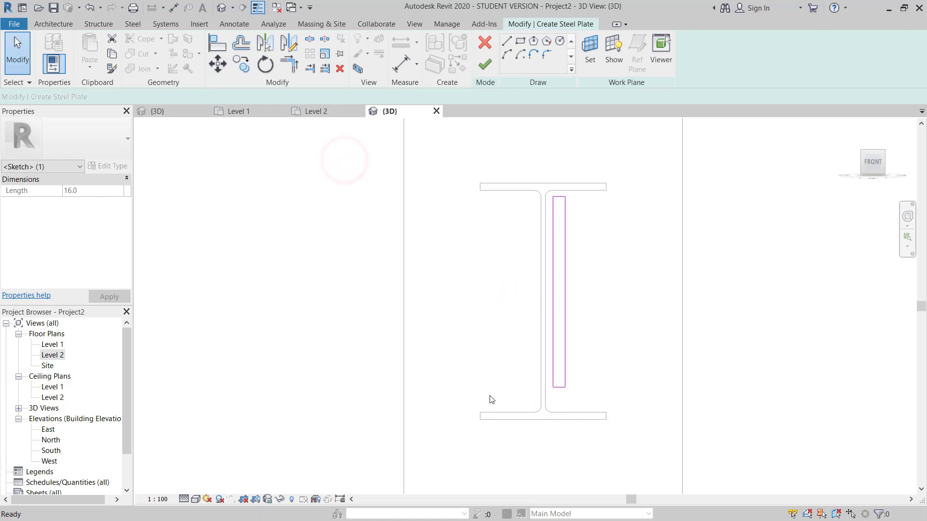
# Move the whole plate outline from its inner edge's midpoint to the midpoint of the web's right face.
pyautogui.moveTo(489, 394)
pyautogui.mouseDown()
pyautogui.moveTo(615, 298)
pyautogui.moveTo(622, 188)
pyautogui.mouseUp()
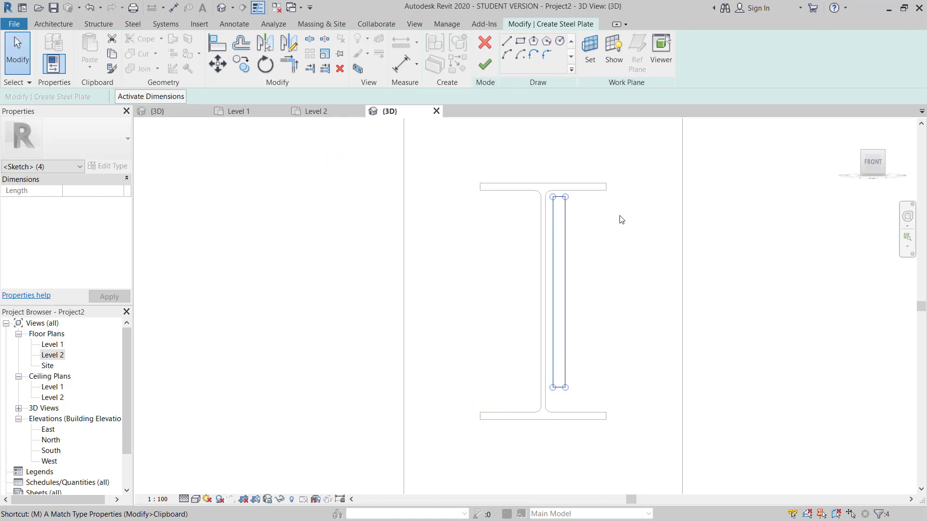
pyautogui.press('m')
pyautogui.press('v')
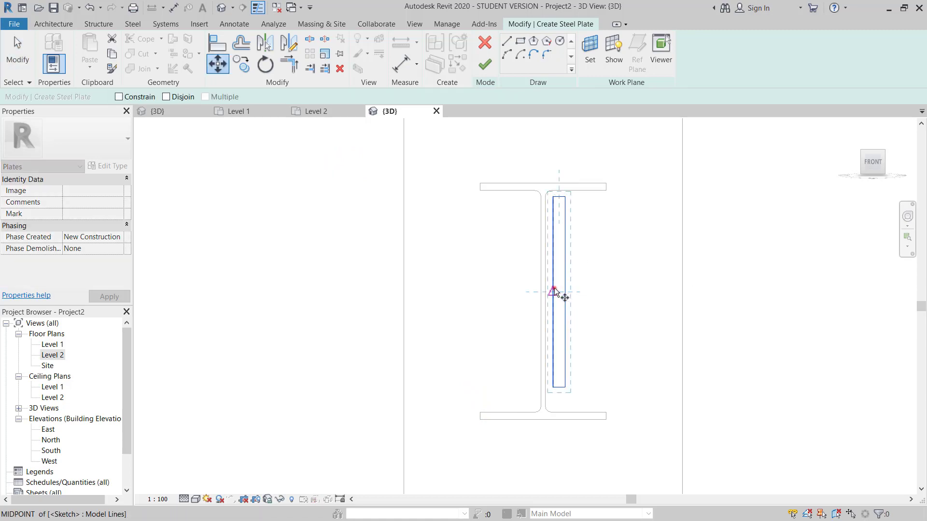
pyautogui.click(554, 291)
pyautogui.scroll(4, 547, 297)
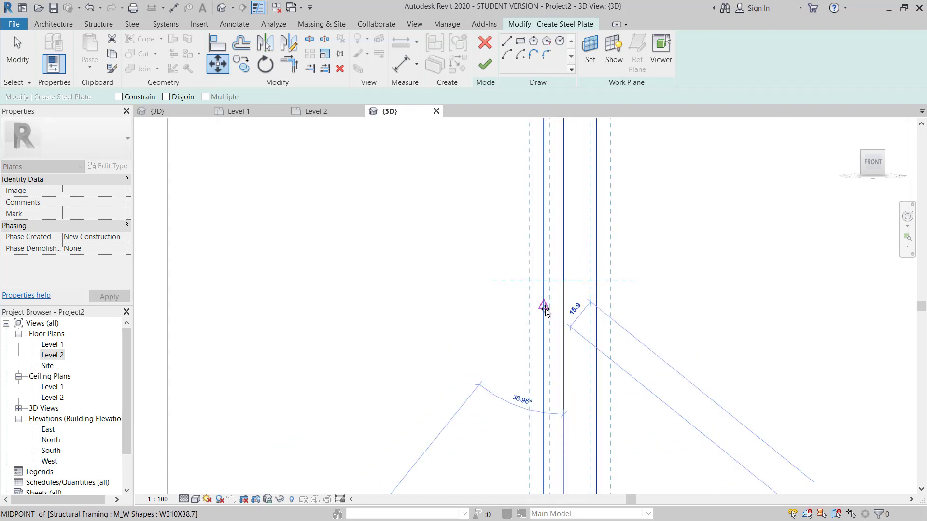
pyautogui.click(545, 308)
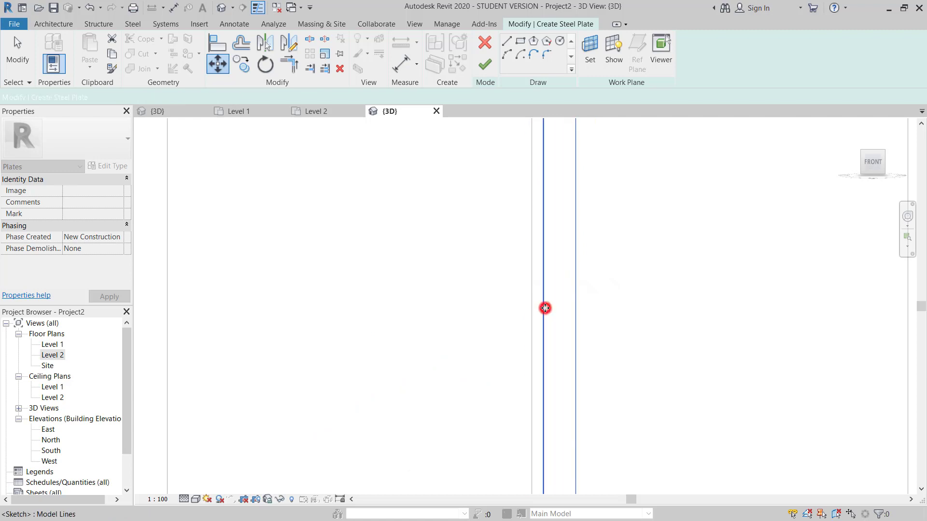
# Move the plate outline 10 mm horizontally to the right of the web and finish the plate sketch.
pyautogui.click(217, 64)
pyautogui.click(616, 290)
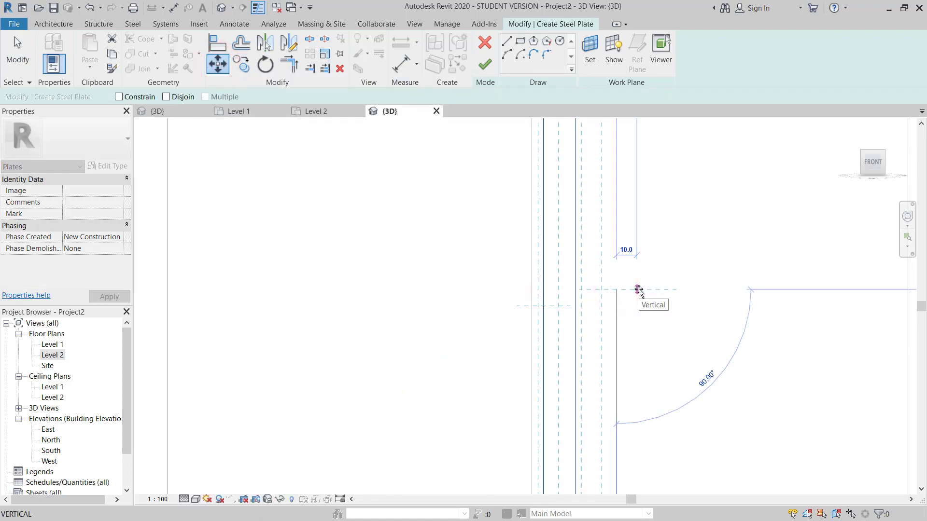
pyautogui.write('10')
pyautogui.press('Return')
pyautogui.scroll(-4, 637, 291)
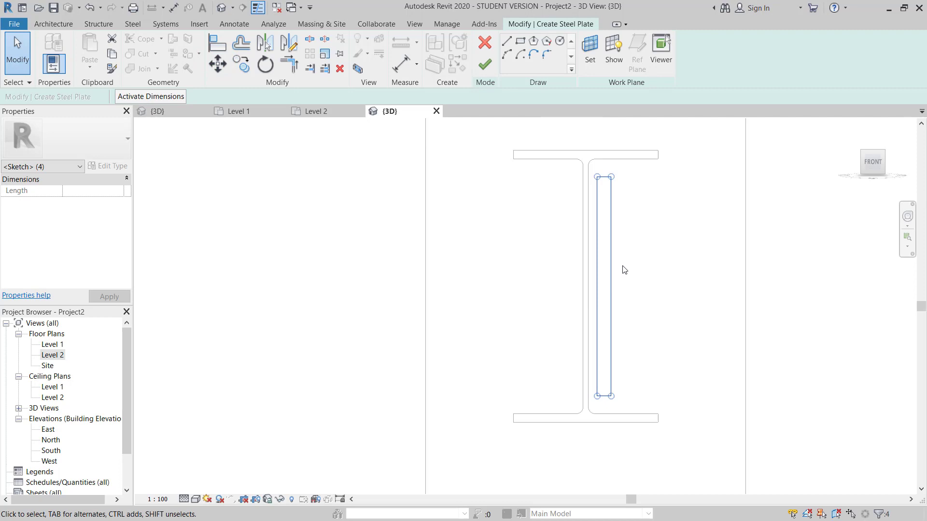
pyautogui.click(645, 247)
pyautogui.moveTo(651, 251); pyautogui.dragTo(623, 250, button='middle')
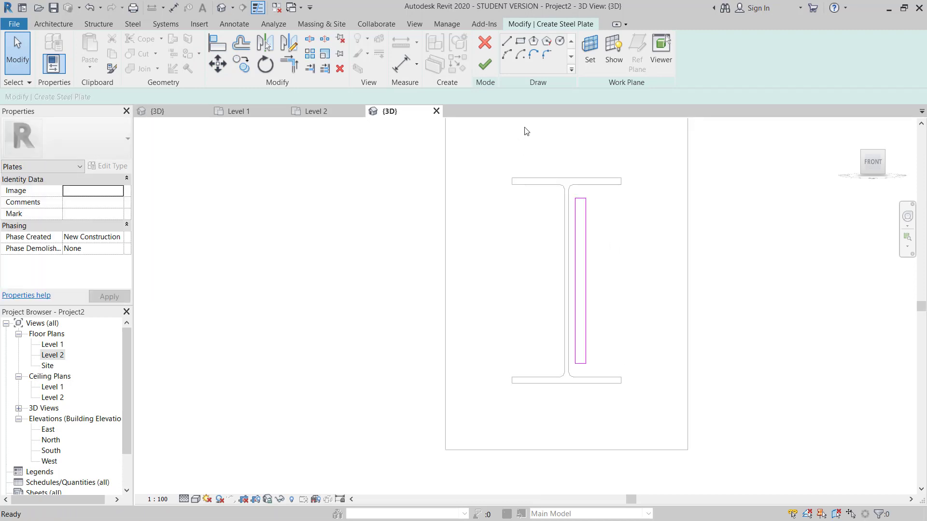
pyautogui.click(485, 64)
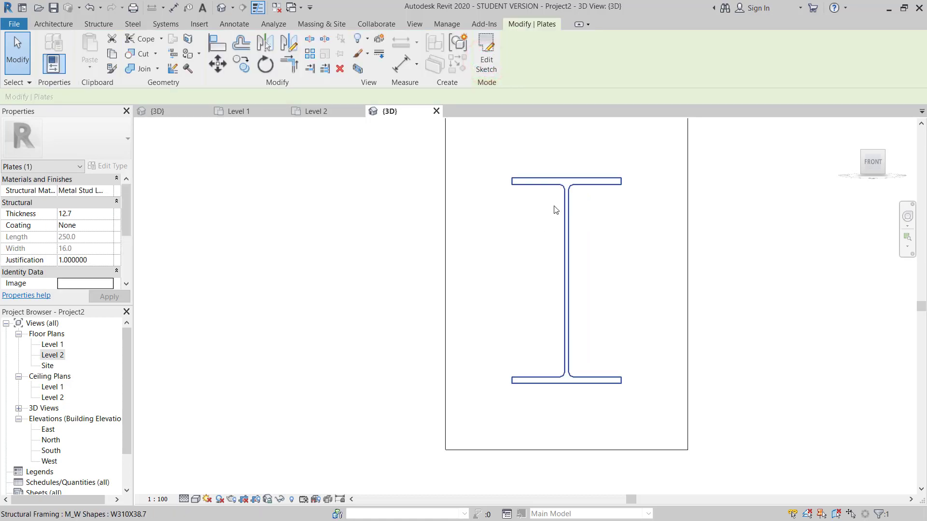
# Set the 3D view's detail level to Fine and its visual style to Wireframe.
pyautogui.click(184, 499)
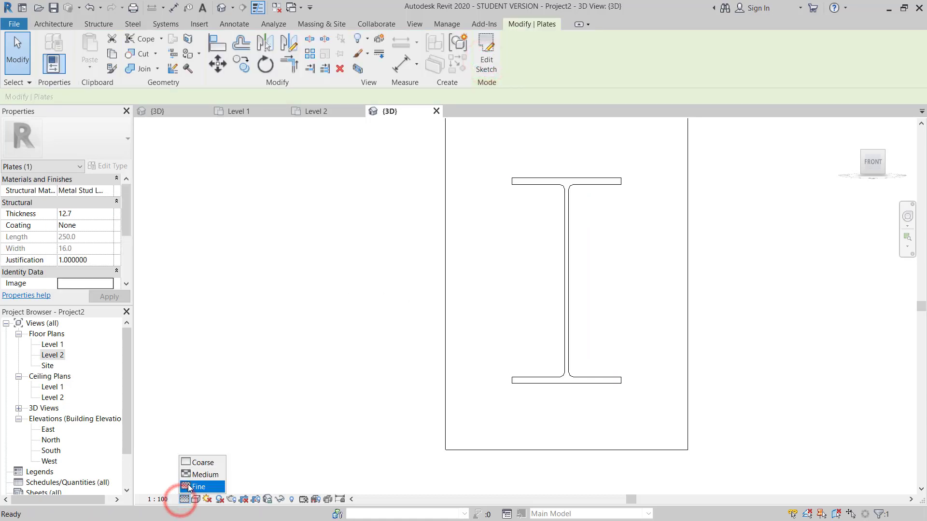
pyautogui.click(188, 483)
pyautogui.click(582, 251)
pyautogui.scroll(-2, 582, 251)
pyautogui.keyDown('shift'); pyautogui.moveTo(588, 269); pyautogui.dragTo(623, 240, button='middle'); pyautogui.keyUp('shift')
pyautogui.scroll(-3, 546, 270)
pyautogui.scroll(-2, 546, 270)
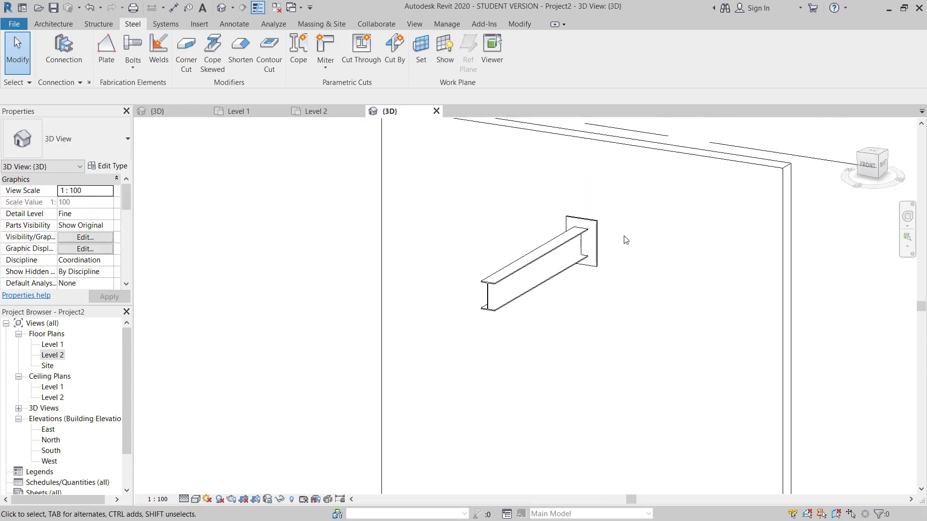
pyautogui.scroll(-3, 590, 253)
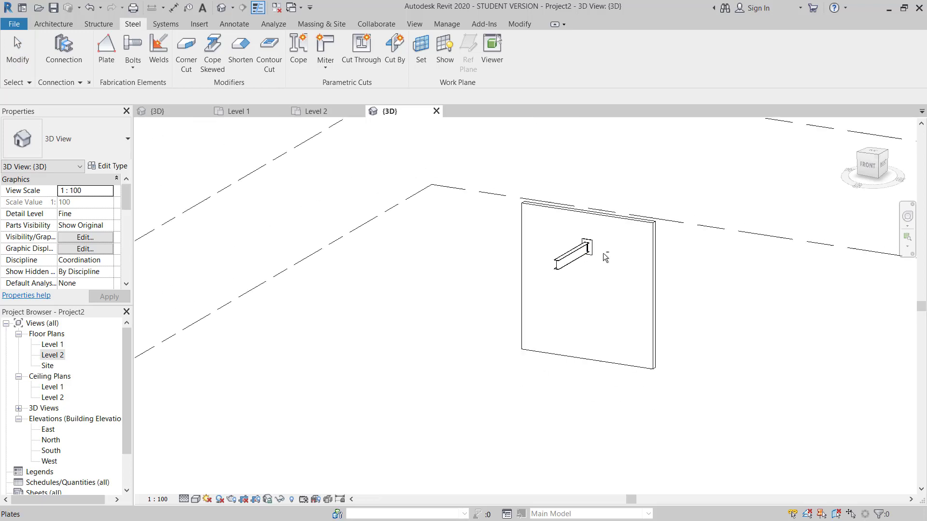
pyautogui.keyDown('shift'); pyautogui.moveTo(600, 256); pyautogui.dragTo(357, 431, button='middle'); pyautogui.keyUp('shift')
pyautogui.click(196, 498)
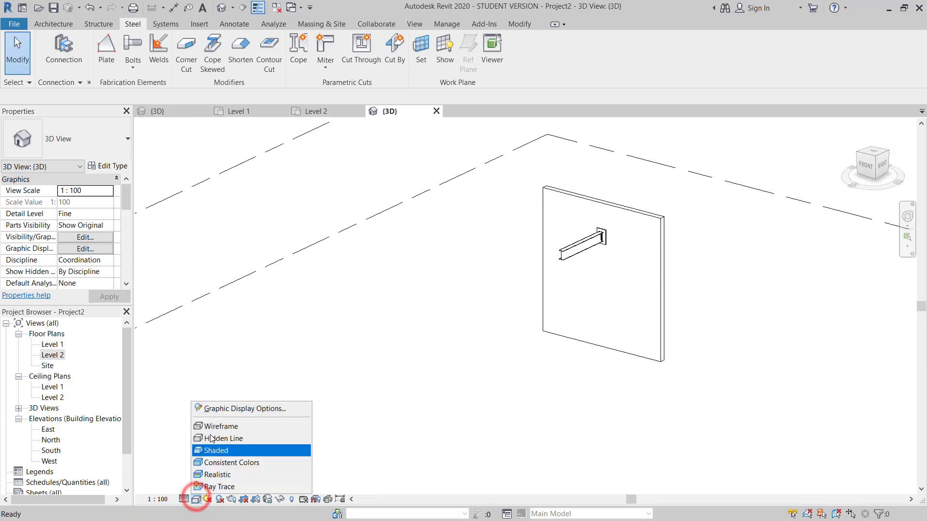
pyautogui.click(212, 428)
pyautogui.scroll(3, 604, 240)
pyautogui.scroll(4, 604, 241)
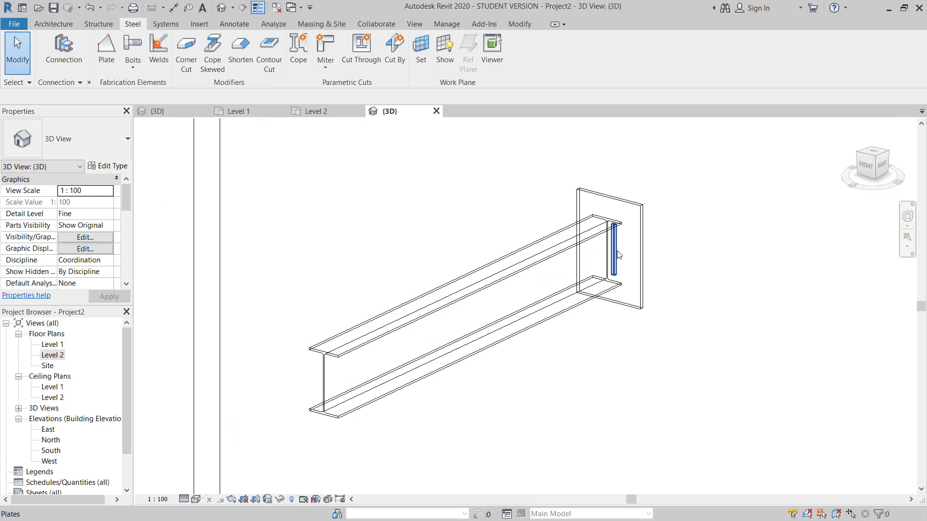
# Set the thickness of the plate beside the beam web to 150 mm.
pyautogui.click(615, 252)
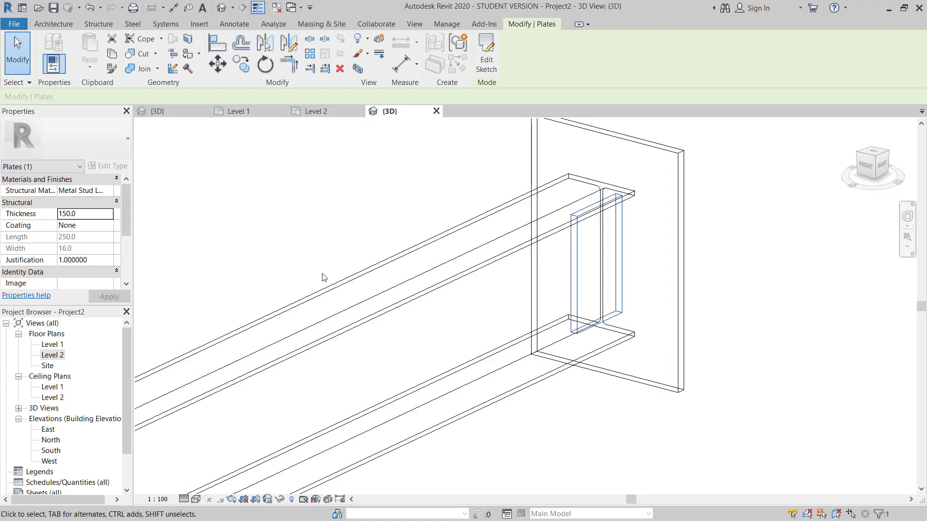
pyautogui.scroll(3, 612, 248)
pyautogui.press('Escape')
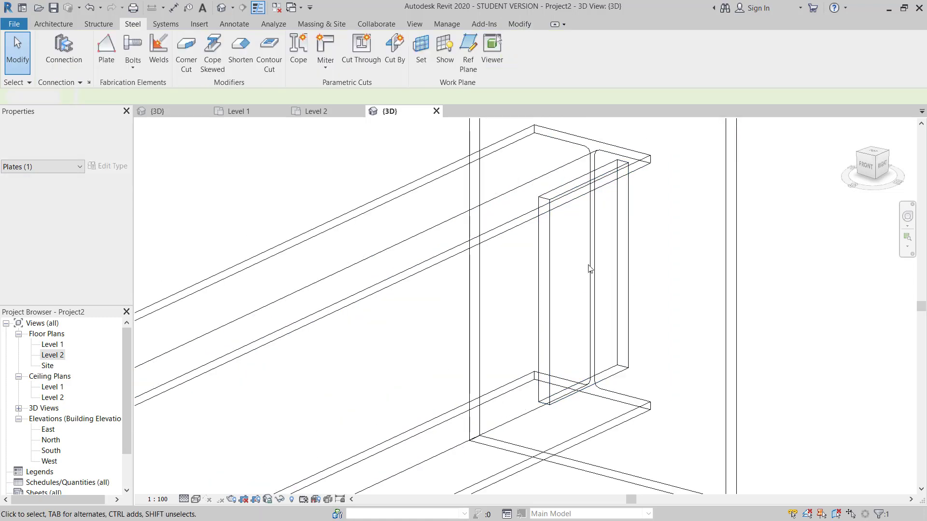
# Try a thickness of 250 mm for the plate beside the beam web.
pyautogui.click(553, 273)
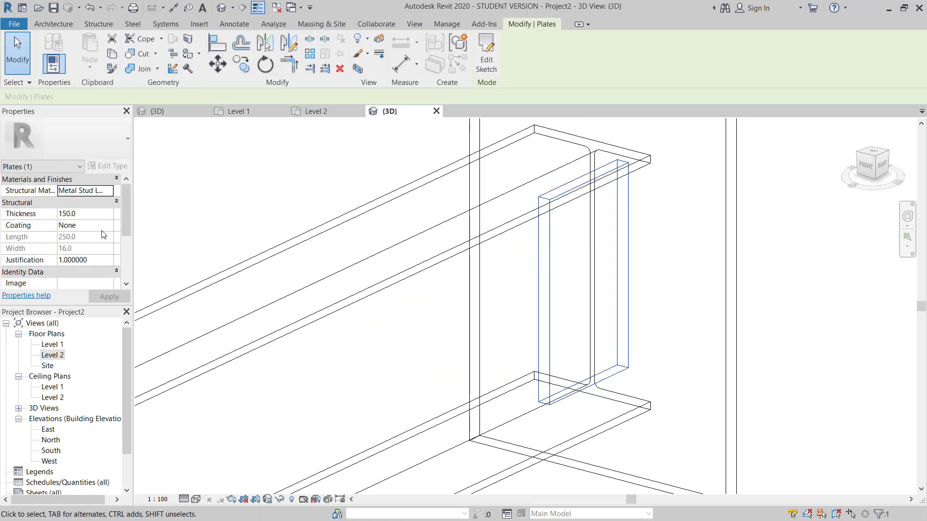
pyautogui.write('250')
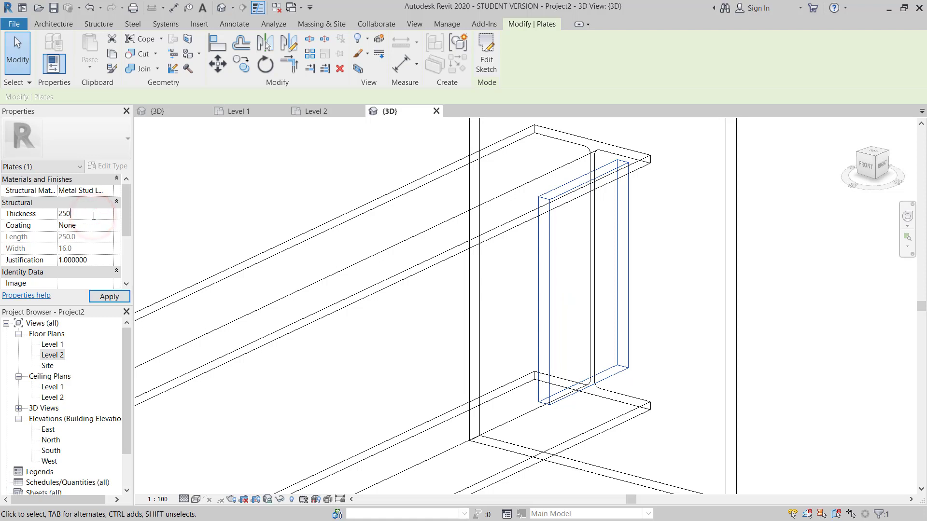
pyautogui.click(92, 296)
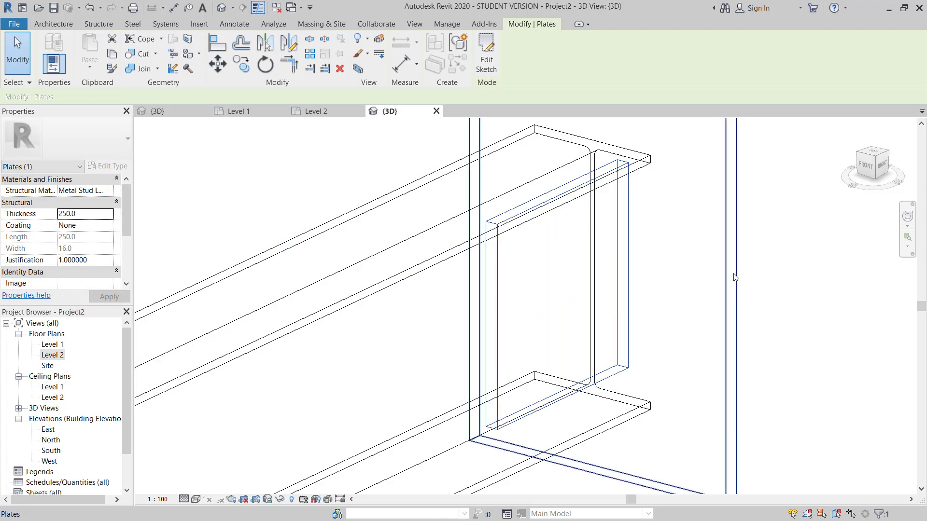
pyautogui.scroll(-5, 666, 277)
pyautogui.keyDown('shift'); pyautogui.moveTo(558, 289); pyautogui.dragTo(596, 297, button='middle'); pyautogui.keyUp('shift')
pyautogui.click(596, 297)
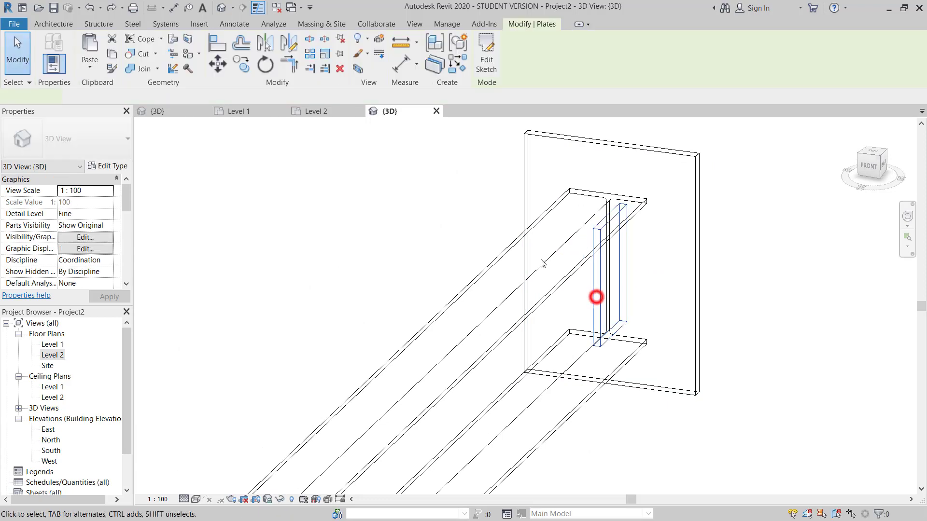
# In the Level 2 plan, mirror a copy of the web-side plate across a vertical axis along the web's centreline.
pyautogui.click(308, 112)
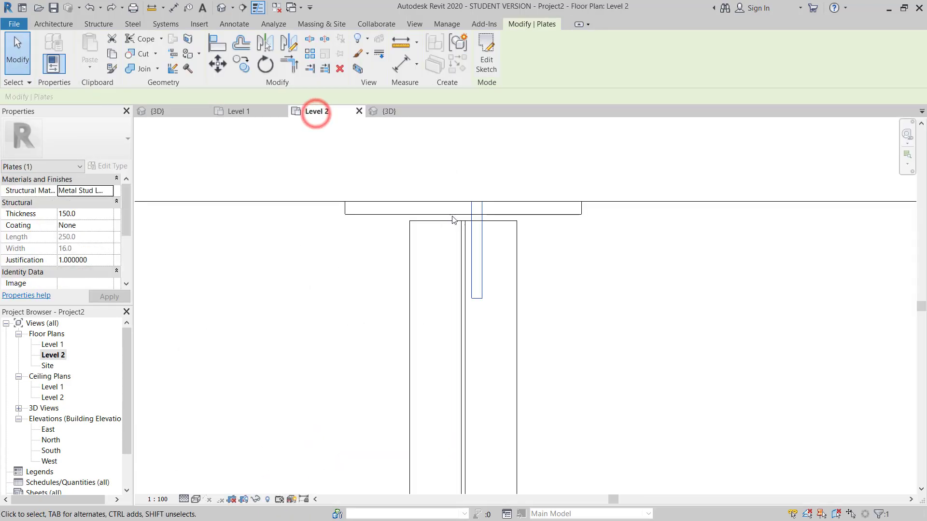
pyautogui.click(289, 43)
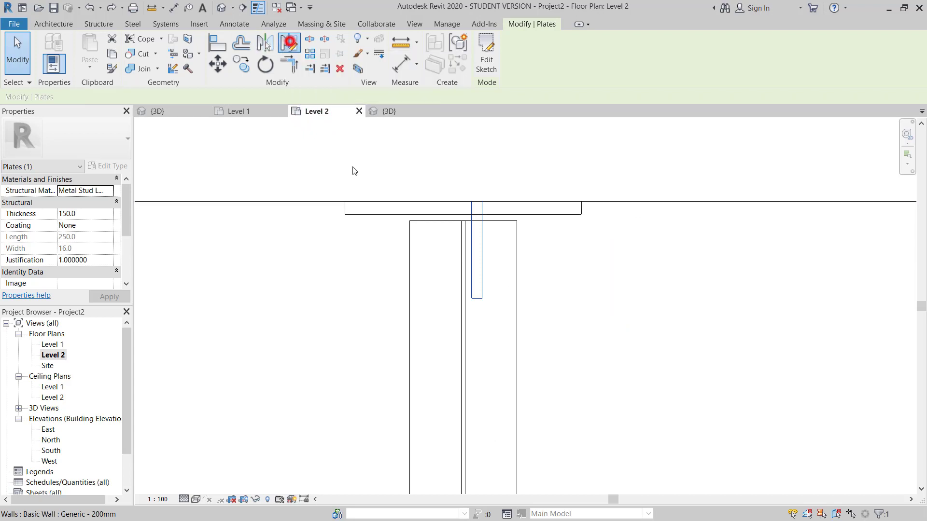
pyautogui.click(461, 202)
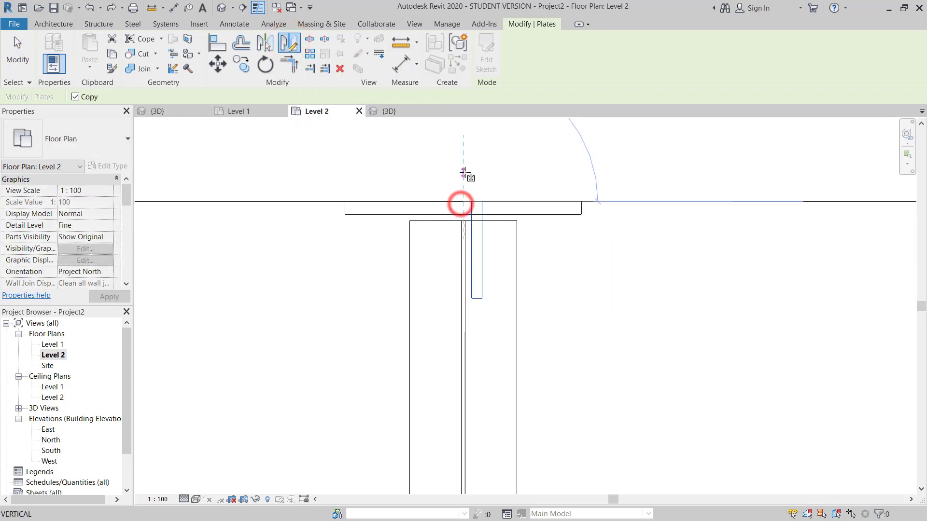
pyautogui.click(463, 171)
pyautogui.scroll(5, 456, 212)
pyautogui.press('Escape')
pyautogui.press('Escape')
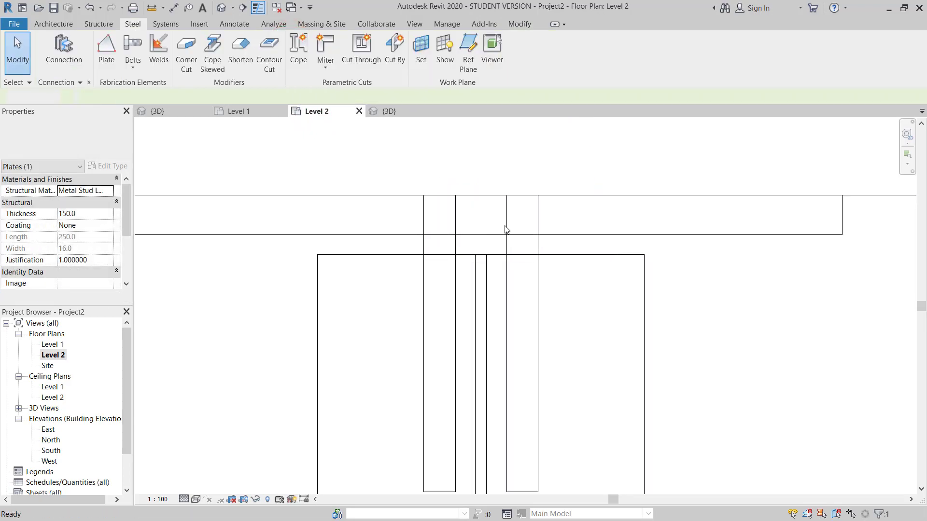
# Try to align the end of the plate right of the web with the wall plate's edge along the wall.
pyautogui.press('a')
pyautogui.press('l')
pyautogui.click(571, 198)
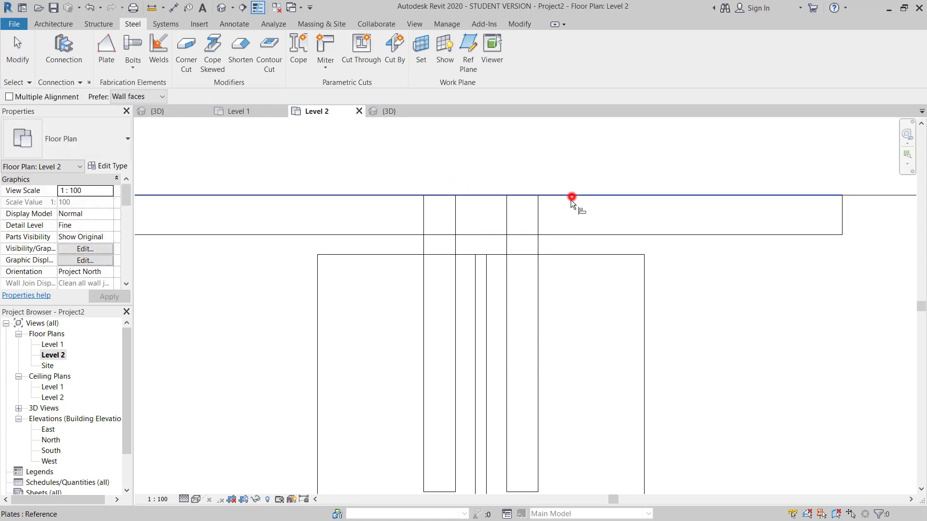
pyautogui.click(526, 196)
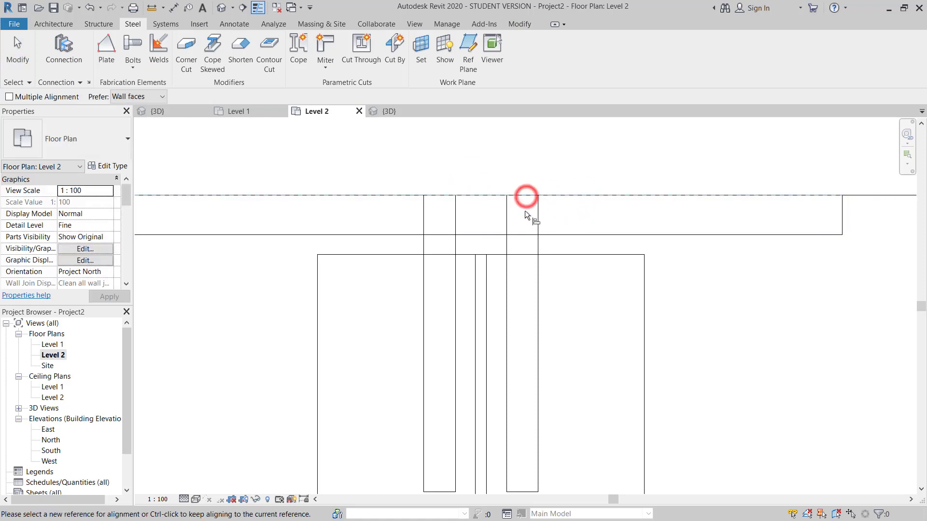
pyautogui.press('Escape')
# Move the plate right of the web about 10 mm perpendicularly away from the wall.
pyautogui.click(536, 244)
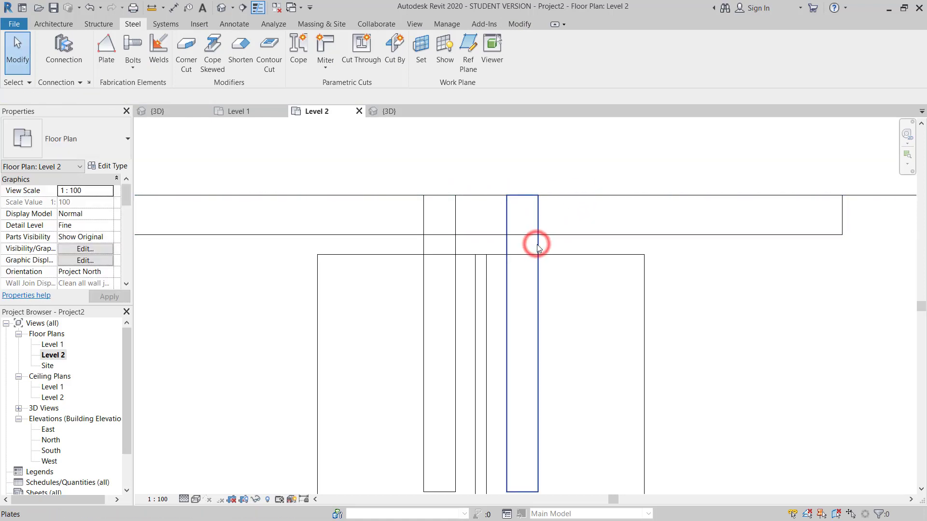
pyautogui.click(536, 255)
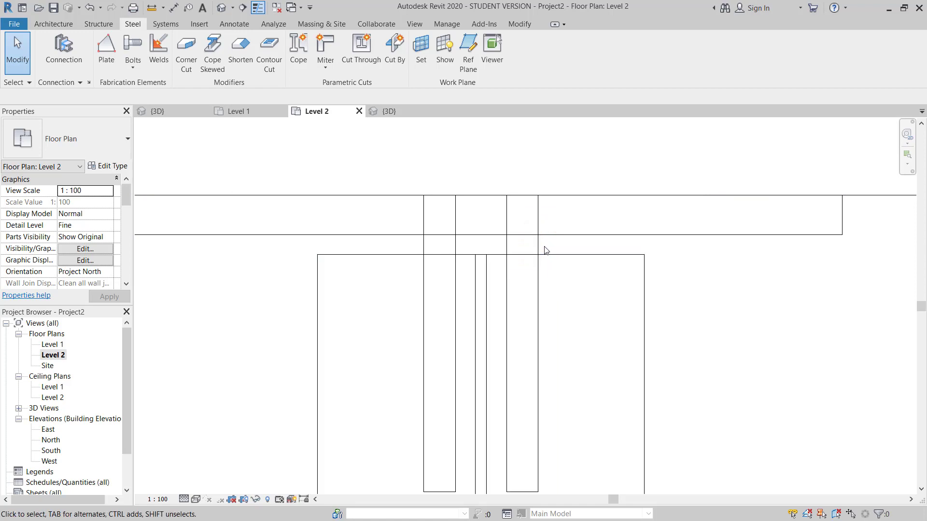
pyautogui.click(541, 242)
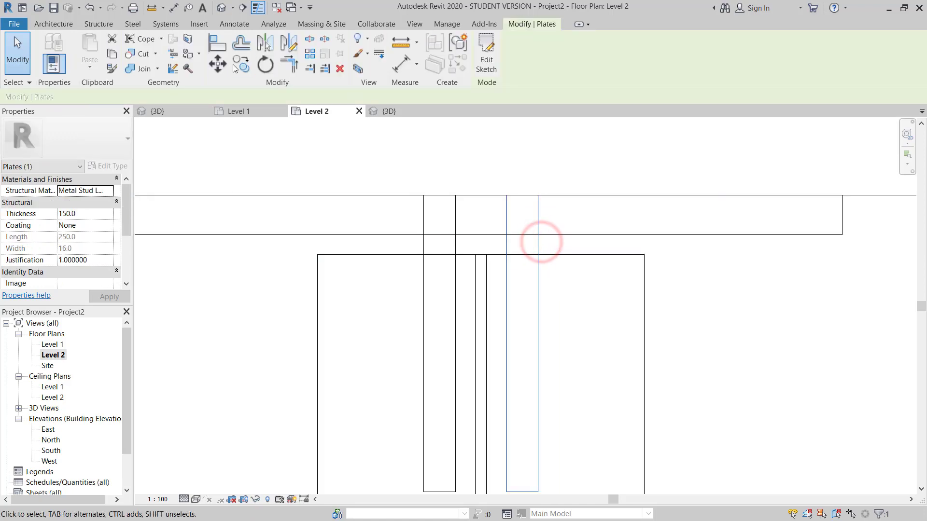
pyautogui.click(670, 290)
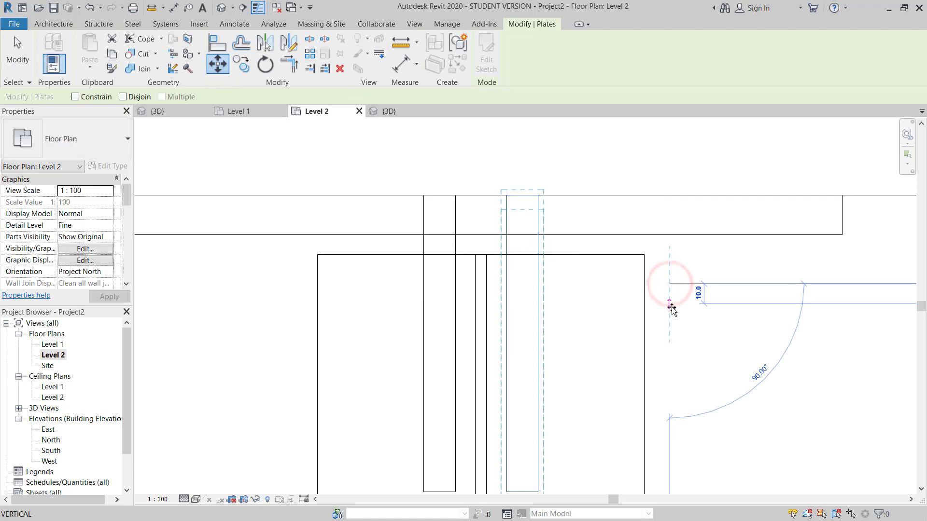
pyautogui.click(671, 307)
pyautogui.press('Escape')
# Align the wall-side end of the plate right of the web with the wall plate's outer face.
pyautogui.press('a')
pyautogui.press('l')
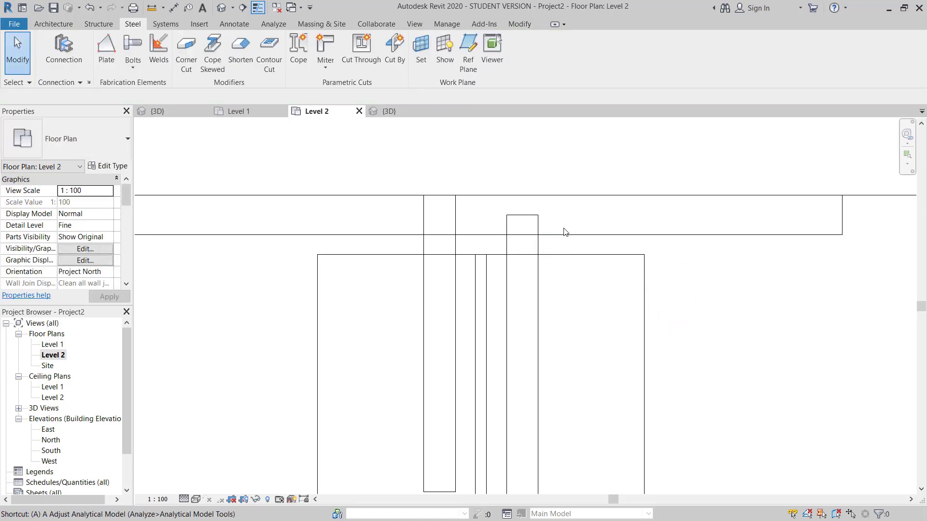
pyautogui.click(557, 236)
pyautogui.click(525, 215)
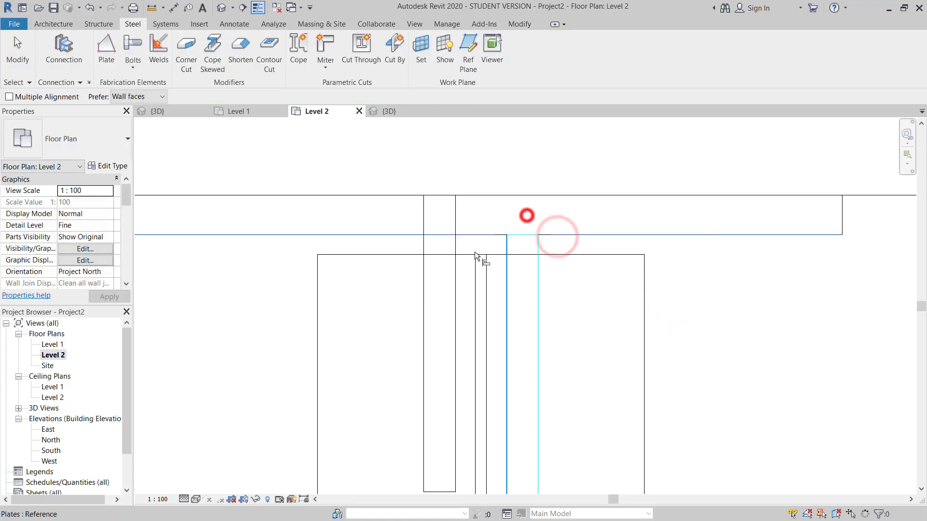
pyautogui.press('Escape')
# Delete the plate left of the web and mirror a copy of the right plate across the web's centreline.
pyautogui.moveTo(455, 214); pyautogui.dragTo(558, 277)
pyautogui.click(538, 241)
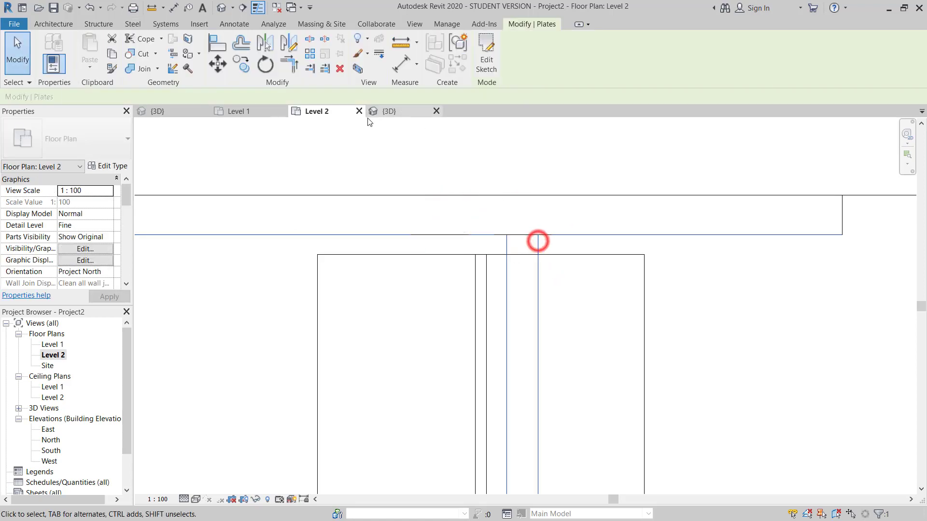
pyautogui.press('d')
pyautogui.press('m')
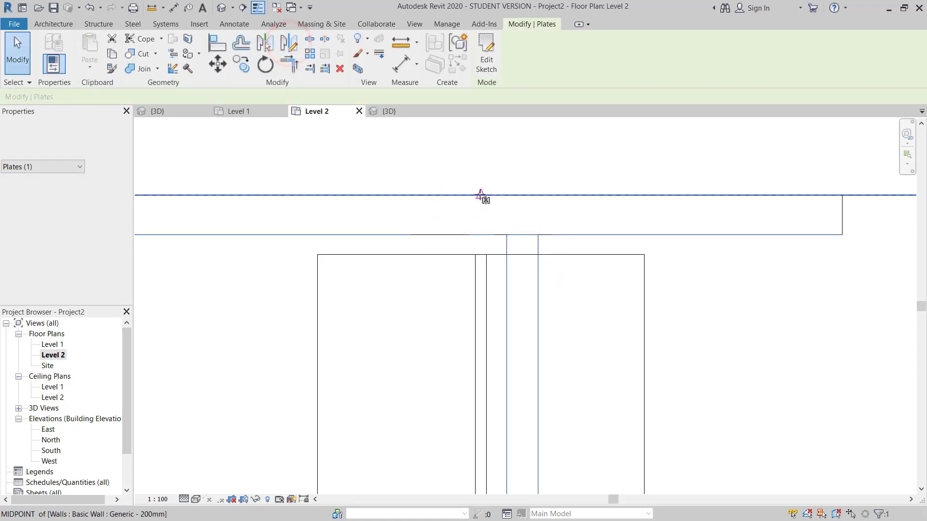
pyautogui.click(480, 195)
pyautogui.click(482, 234)
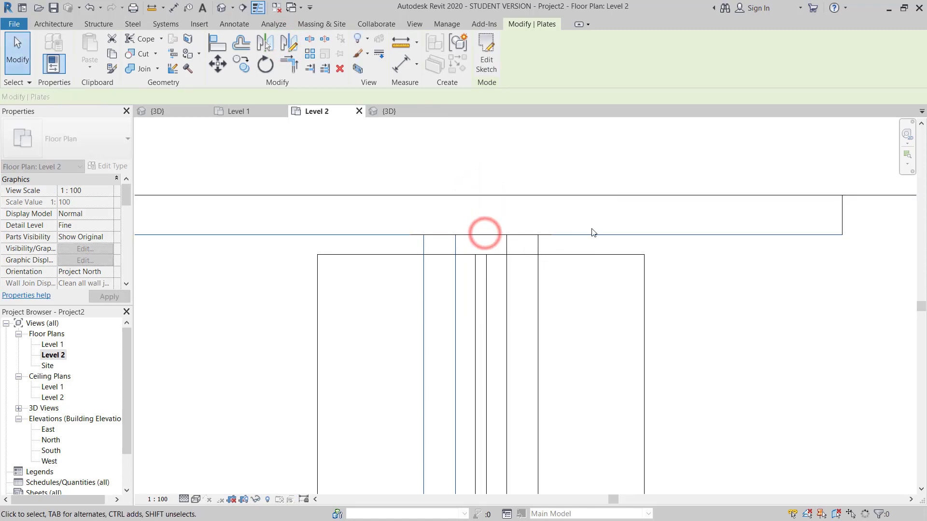
pyautogui.scroll(-5, 597, 270)
pyautogui.press('Escape')
pyautogui.scroll(3, 597, 290)
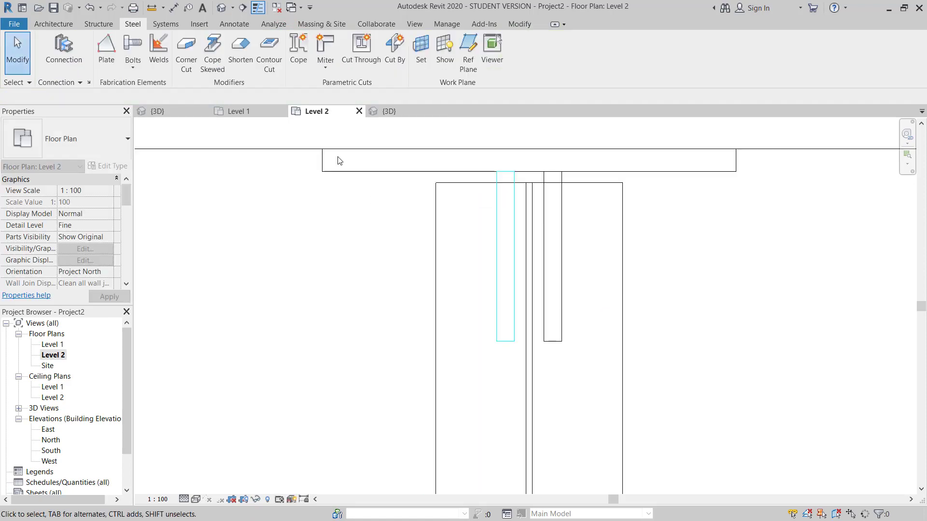
# Measure the right plate's length from its free end to the wall plate's outer face.
pyautogui.press('d')
pyautogui.press('i')
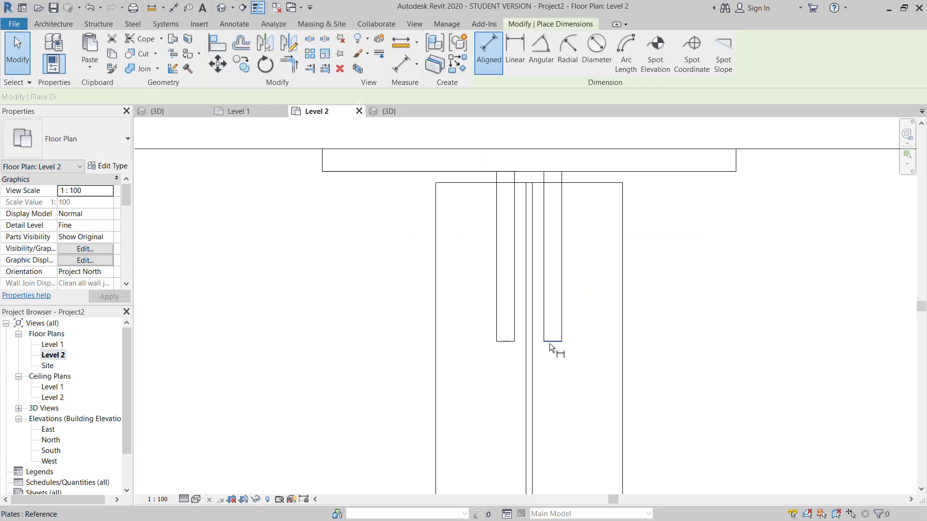
pyautogui.click(552, 342)
pyautogui.click(556, 175)
pyautogui.scroll(3, 573, 200)
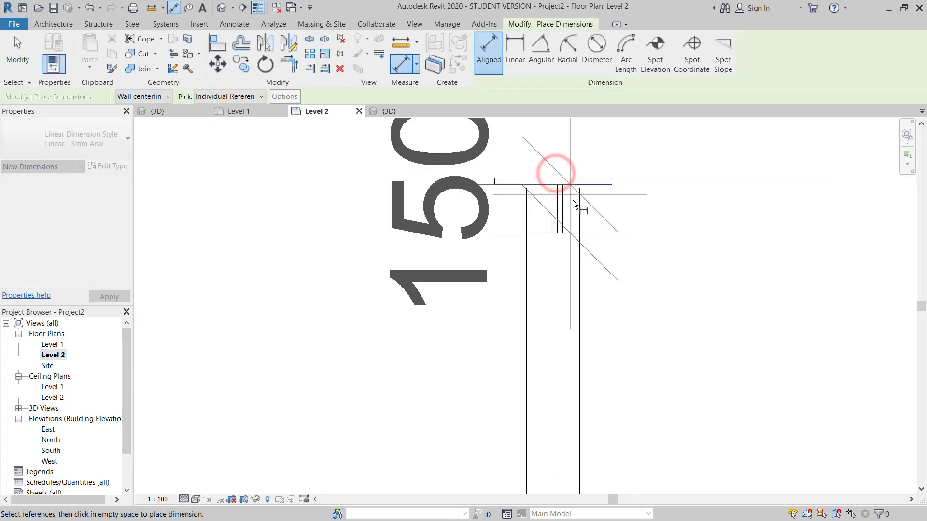
pyautogui.press('Escape')
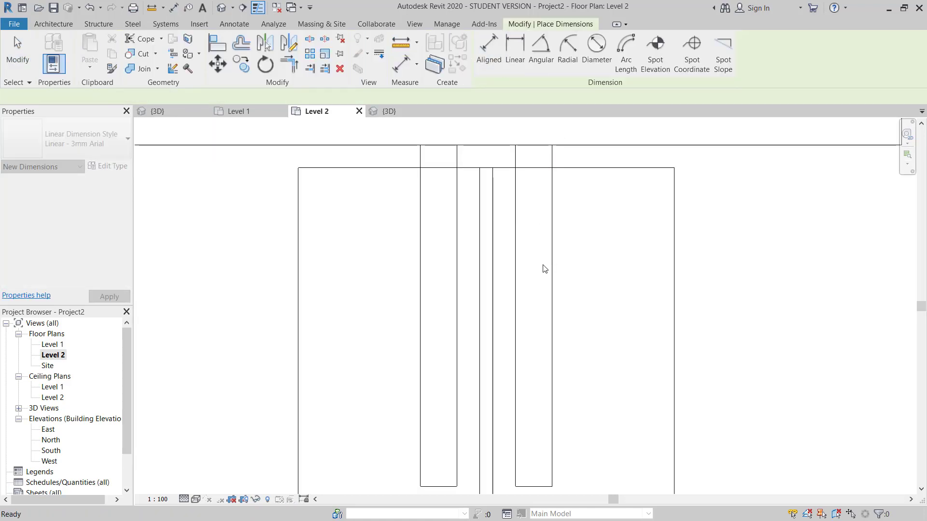
pyautogui.press('Escape')
pyautogui.scroll(-3, 544, 269)
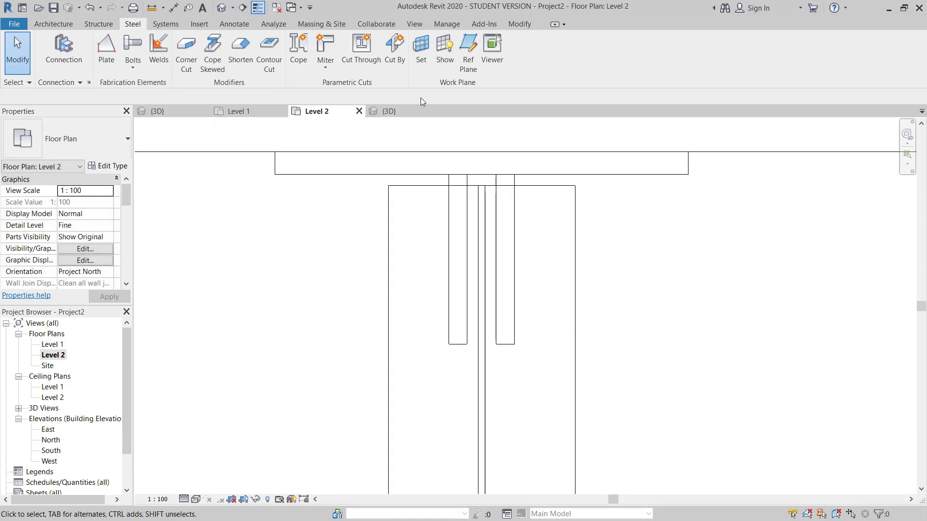
# Return to the 3D view, set its visual style to Shaded and inspect the plates on both sides of the web.
pyautogui.click(385, 112)
pyautogui.scroll(5, 608, 299)
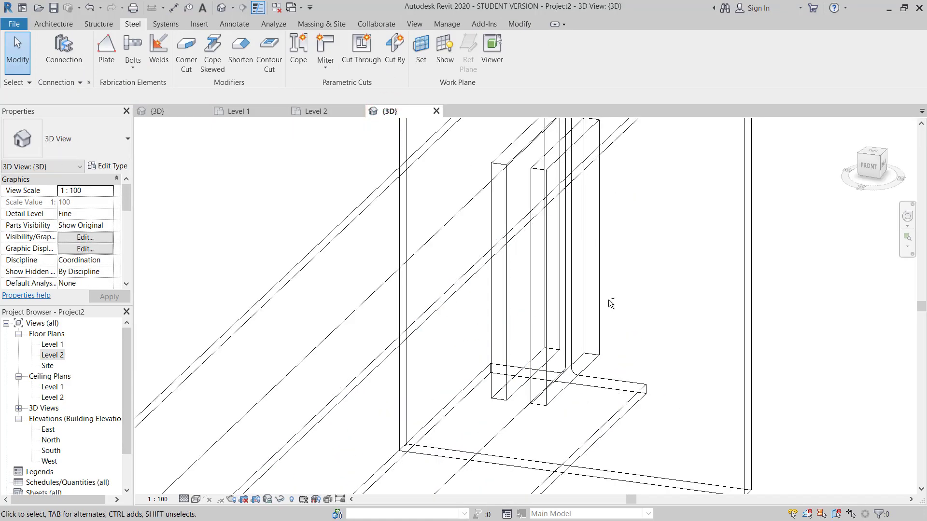
pyautogui.scroll(-4, 545, 308)
pyautogui.click(196, 499)
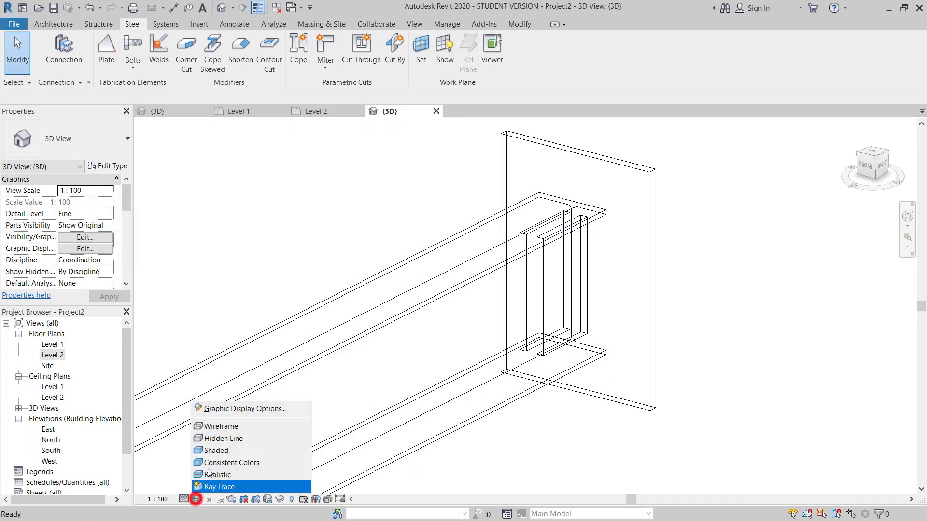
pyautogui.click(211, 450)
pyautogui.scroll(3, 581, 256)
pyautogui.moveTo(579, 262)
pyautogui.keyDown('shift'); pyautogui.mouseDown(button='middle')
pyautogui.moveTo(558, 166)
pyautogui.moveTo(666, 216)
pyautogui.moveTo(573, 270)
pyautogui.moveTo(538, 275)
pyautogui.moveTo(595, 258)
pyautogui.moveTo(566, 243)
pyautogui.mouseUp(button='middle'); pyautogui.keyUp('shift')
pyautogui.scroll(6, 596, 252)
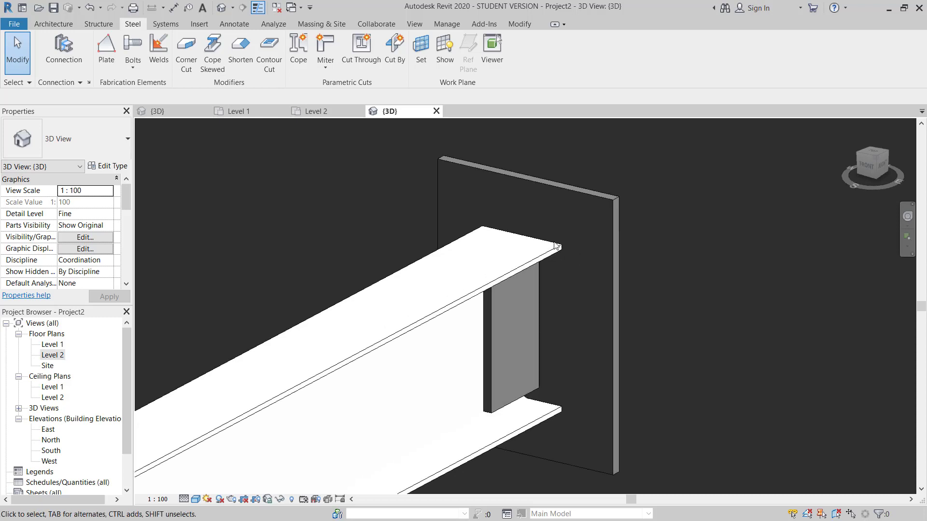
pyautogui.scroll(-5, 547, 227)
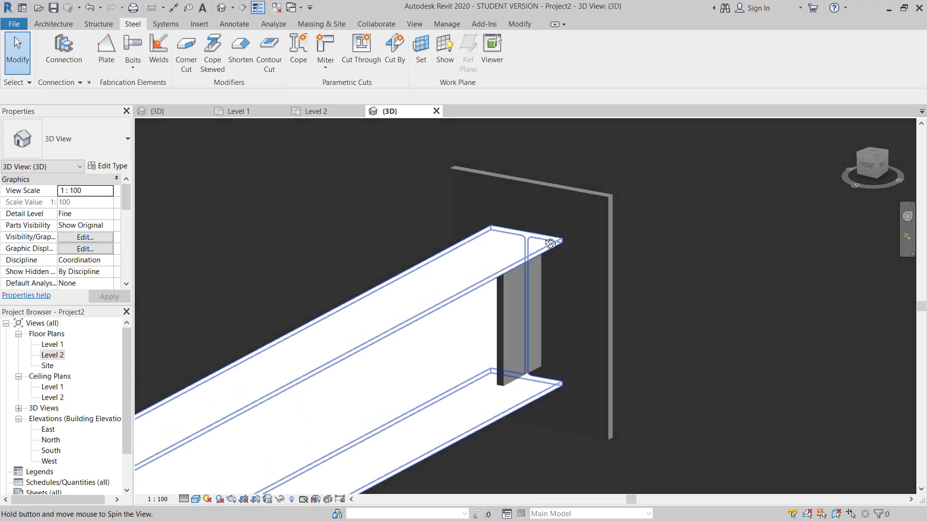
# Set the 3D view's visual style to Hidden Line.
pyautogui.click(185, 499)
pyautogui.click(195, 499)
pyautogui.click(195, 499)
pyautogui.click(206, 436)
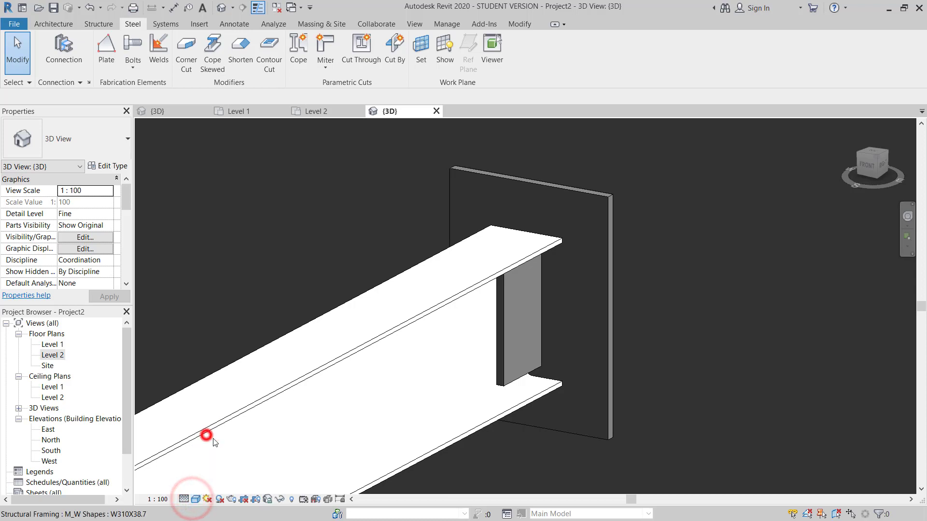
# Start an anchor pattern on the wall plate, using its beam-side face as the placement plane.
pyautogui.click(133, 68)
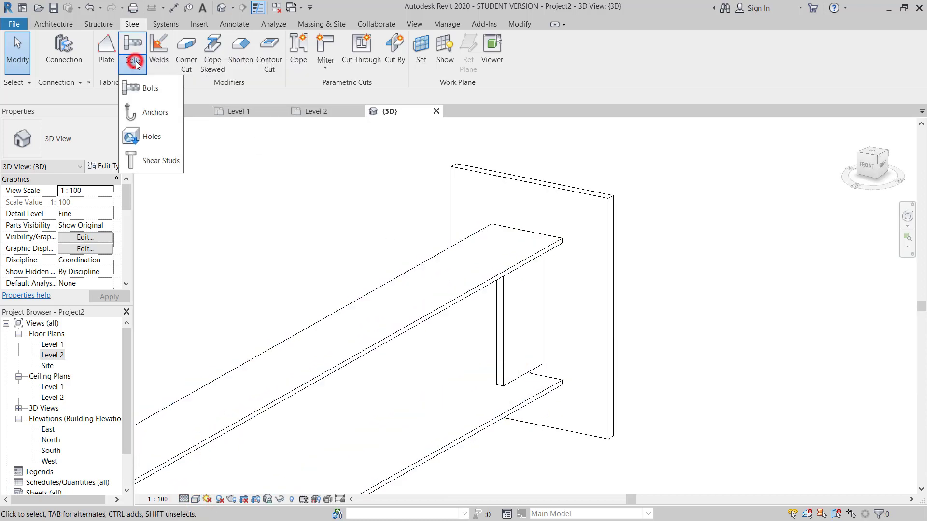
pyautogui.click(145, 114)
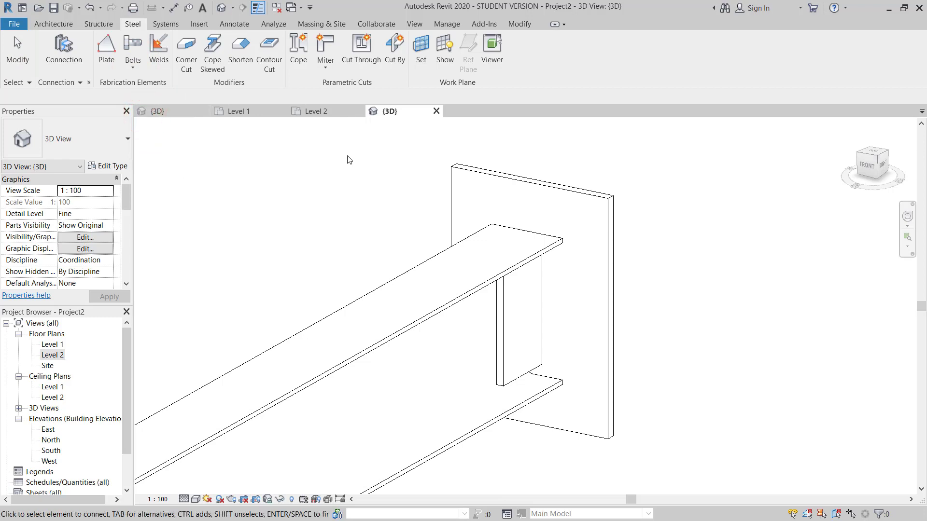
pyautogui.click(604, 200)
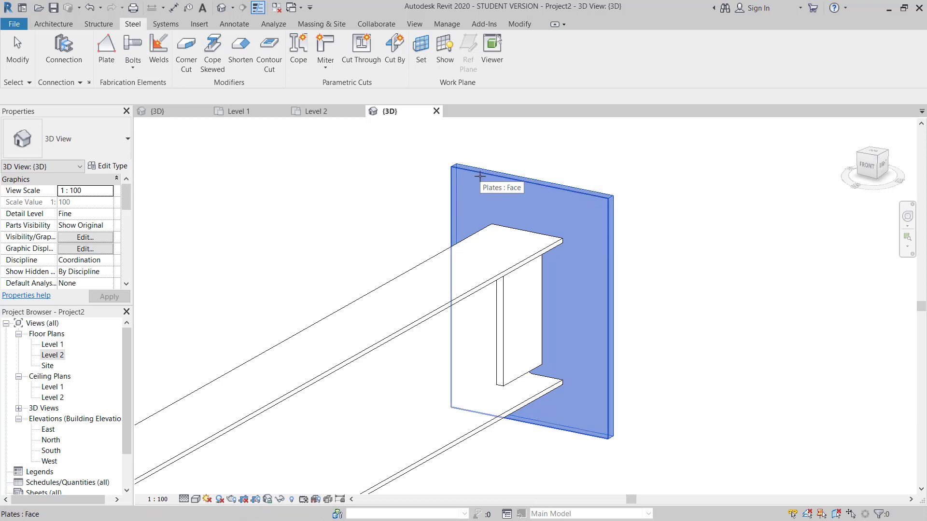
pyautogui.click(479, 175)
pyautogui.keyDown('shift'); pyautogui.moveTo(537, 280); pyautogui.dragTo(530, 288, button='middle'); pyautogui.keyUp('shift')
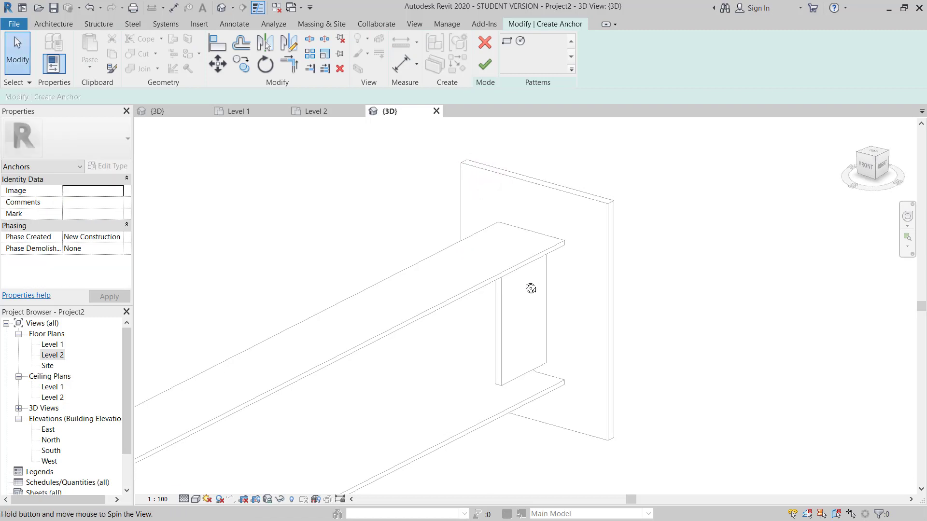
# Sketch a 365 by 510 mm rectangular anchor pattern from corner to corner of the wall plate and finish the sketch.
pyautogui.click(506, 44)
pyautogui.scroll(4, 458, 159)
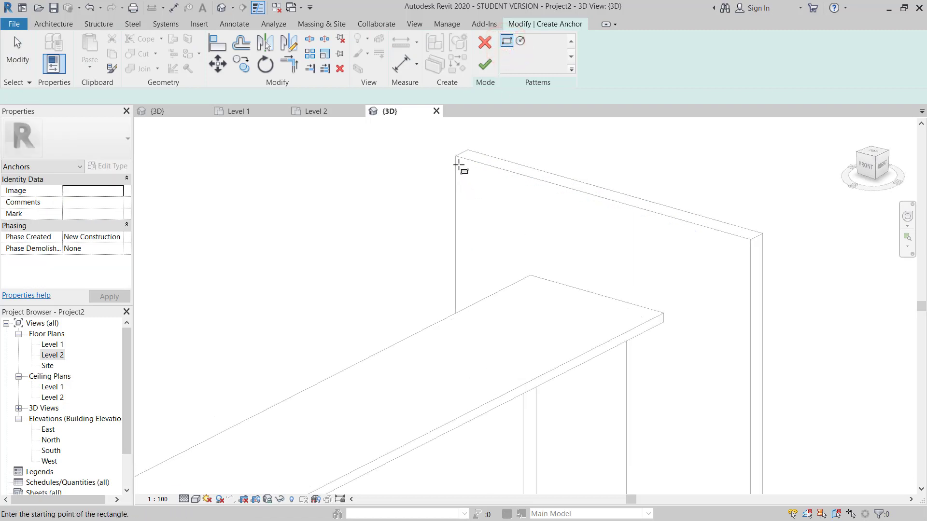
pyautogui.click(454, 152)
pyautogui.scroll(-5, 455, 152)
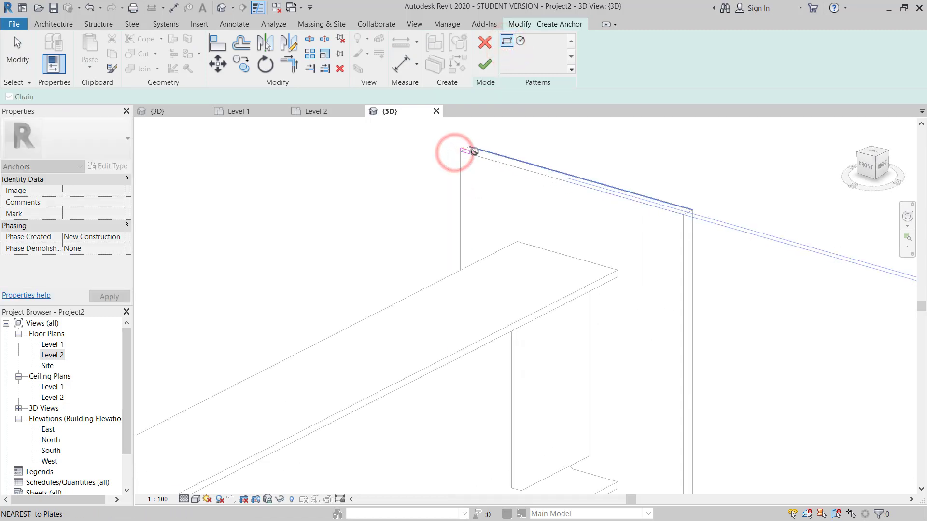
pyautogui.scroll(5, 593, 395)
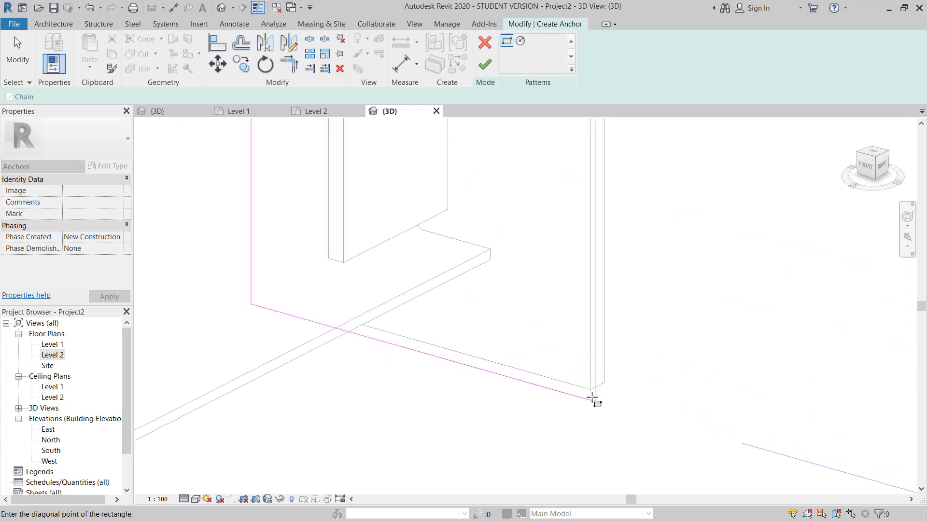
pyautogui.click(589, 389)
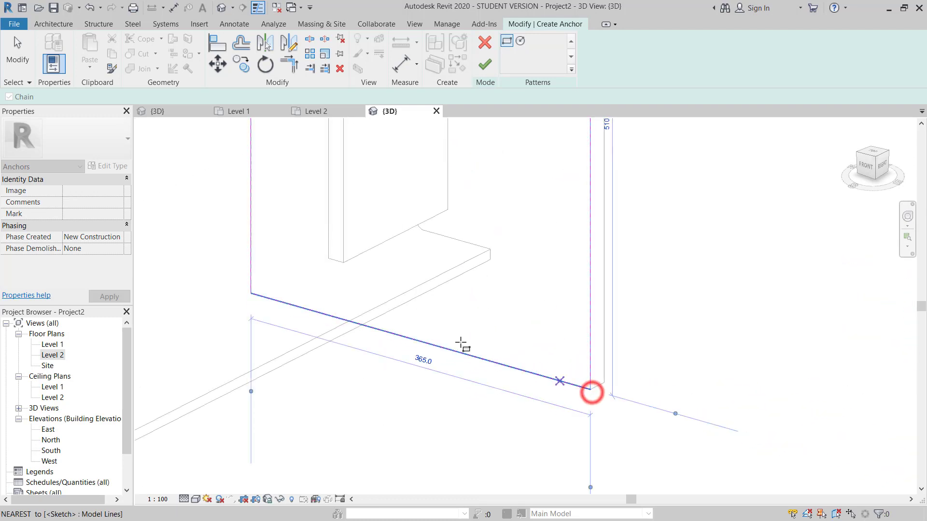
pyautogui.scroll(-5, 589, 389)
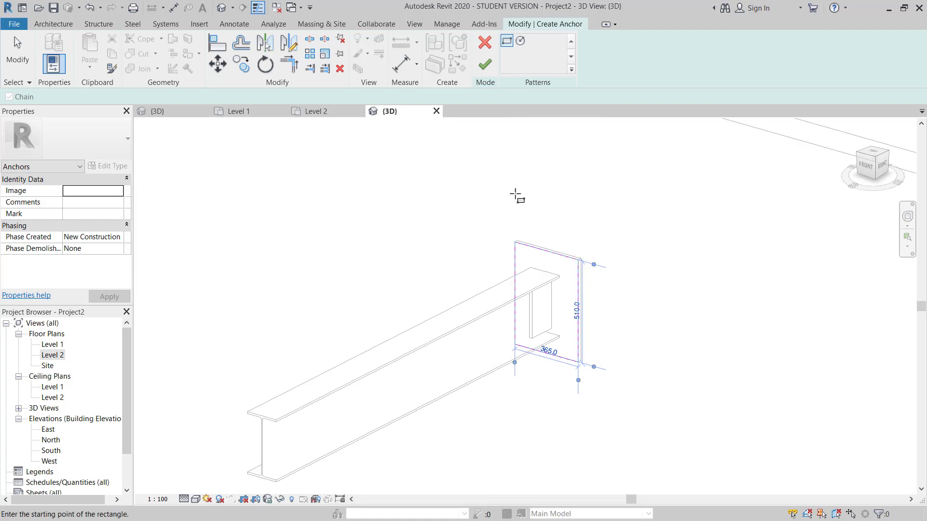
pyautogui.click(490, 61)
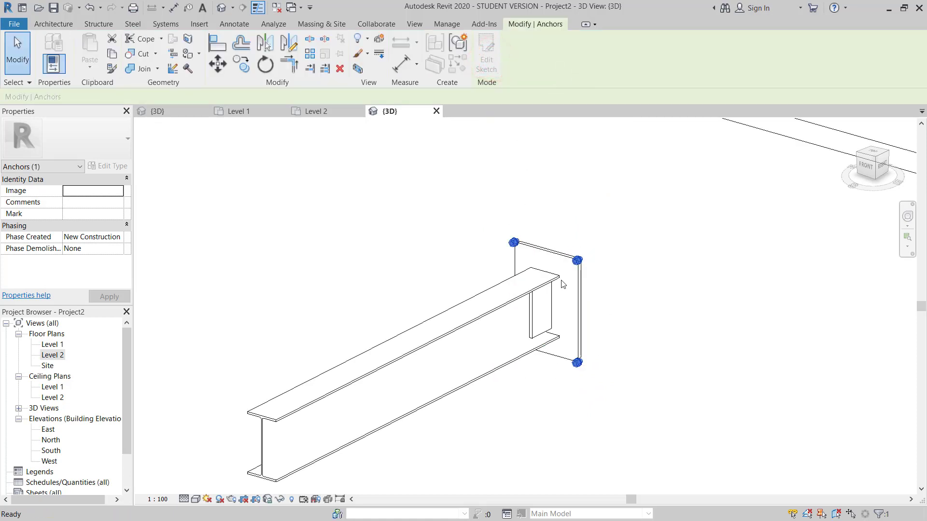
# Set both edge distances of the wall plate's anchor pattern to 50 mm.
pyautogui.scroll(3, 568, 273)
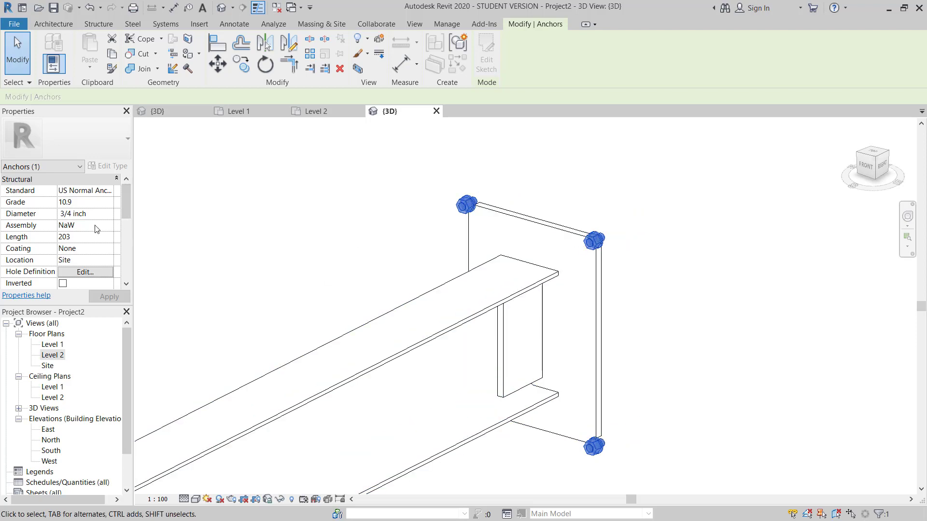
pyautogui.moveTo(130, 205); pyautogui.dragTo(128, 247)
pyautogui.click(96, 237)
pyautogui.write('50')
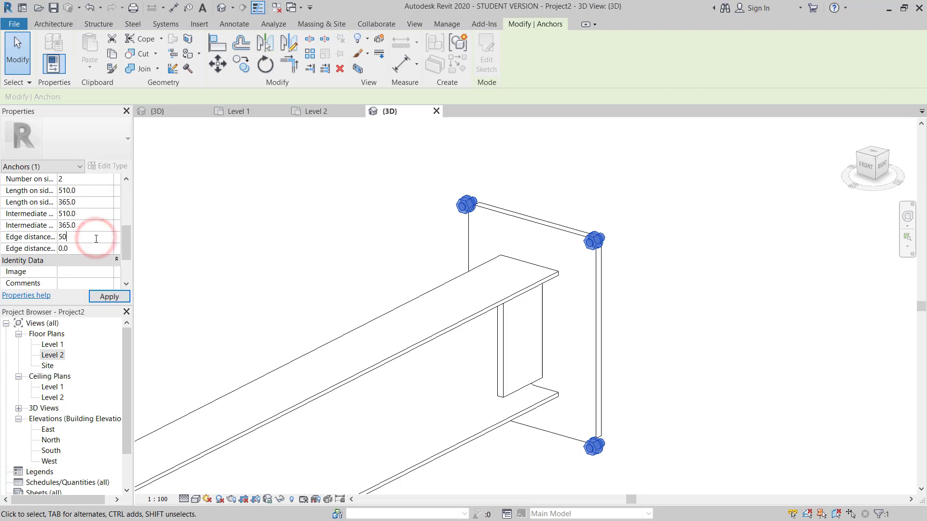
pyautogui.click(109, 296)
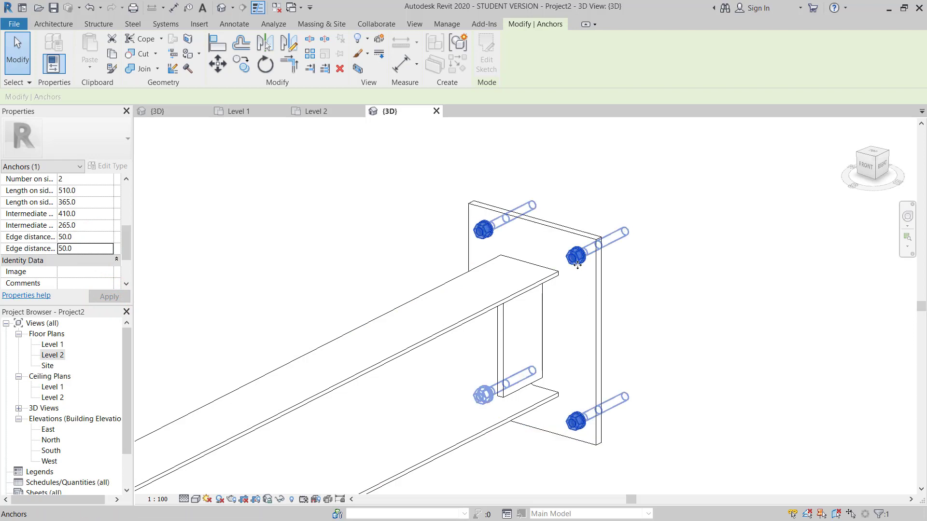
# Set the number of anchors along the wall plate's 510 mm side to 4.
pyautogui.scroll(2, 581, 281)
pyautogui.moveTo(580, 281)
pyautogui.mouseDown(button='middle')
pyautogui.moveTo(594, 279)
pyautogui.moveTo(568, 285)
pyautogui.mouseUp(button='middle')
pyautogui.scroll(-1, 569, 302)
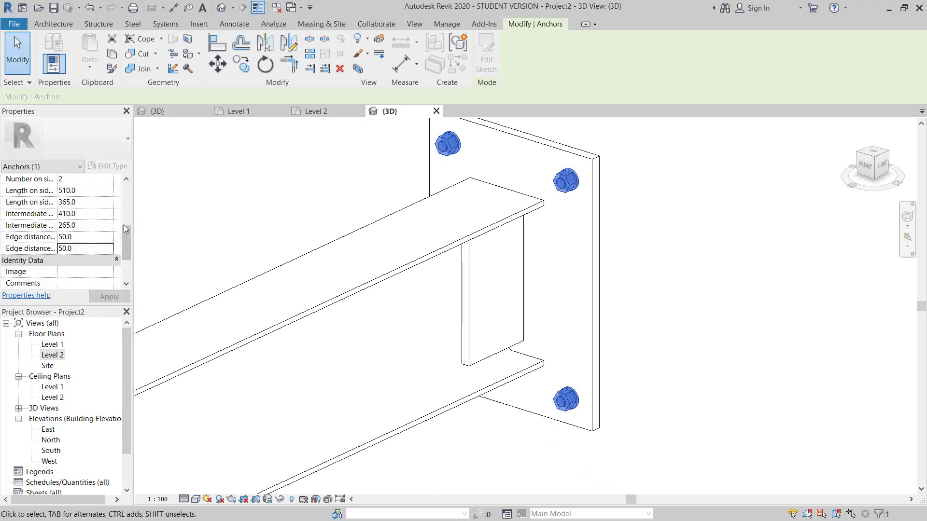
pyautogui.moveTo(124, 218); pyautogui.dragTo(123, 212)
pyautogui.click(98, 213)
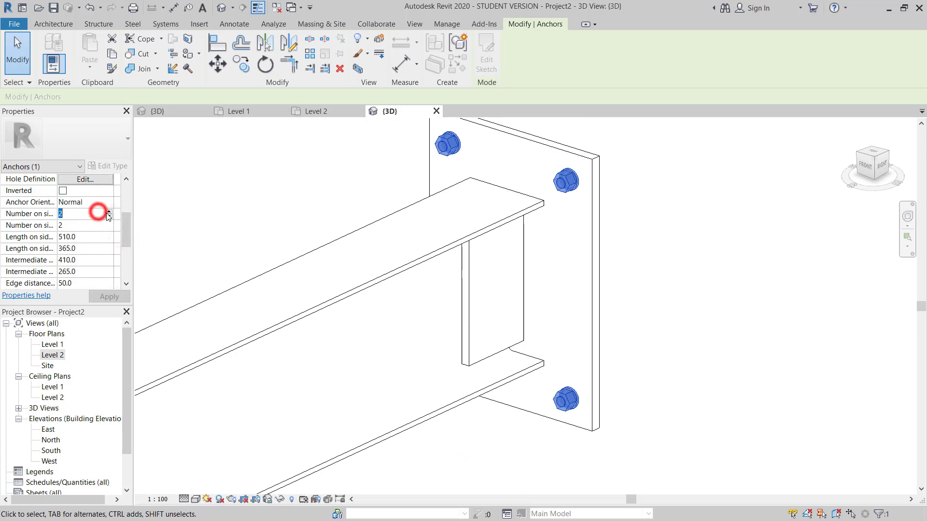
pyautogui.click(108, 212)
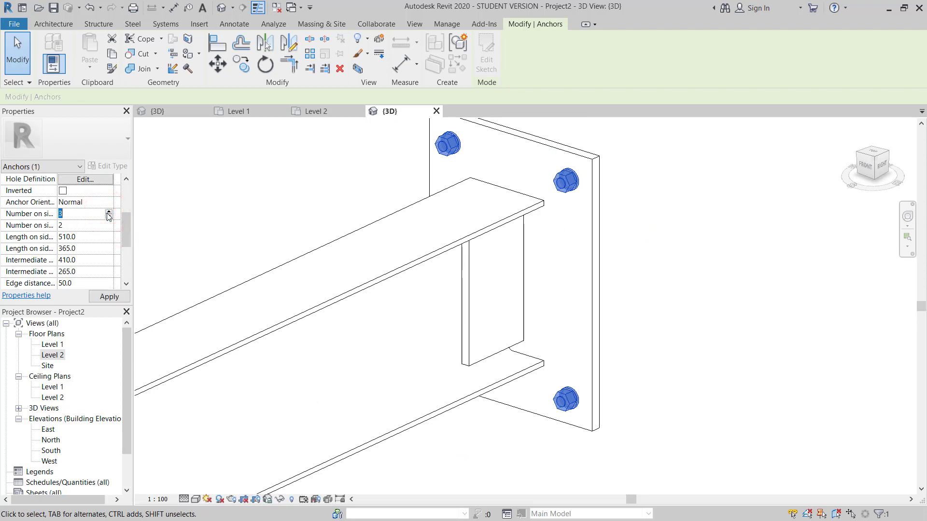
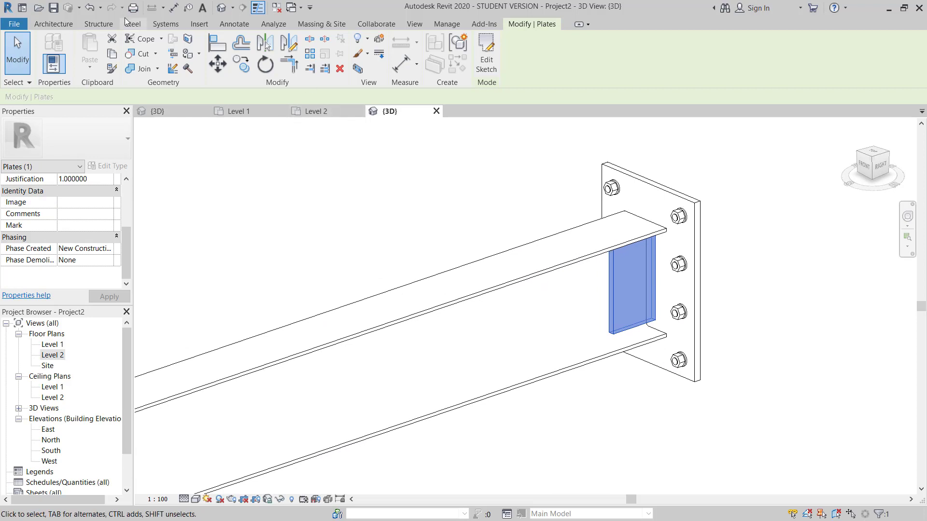
# Start a bolt pattern for the web plate connection, using the web plate's outer face as the placement plane.
pyautogui.click(132, 24)
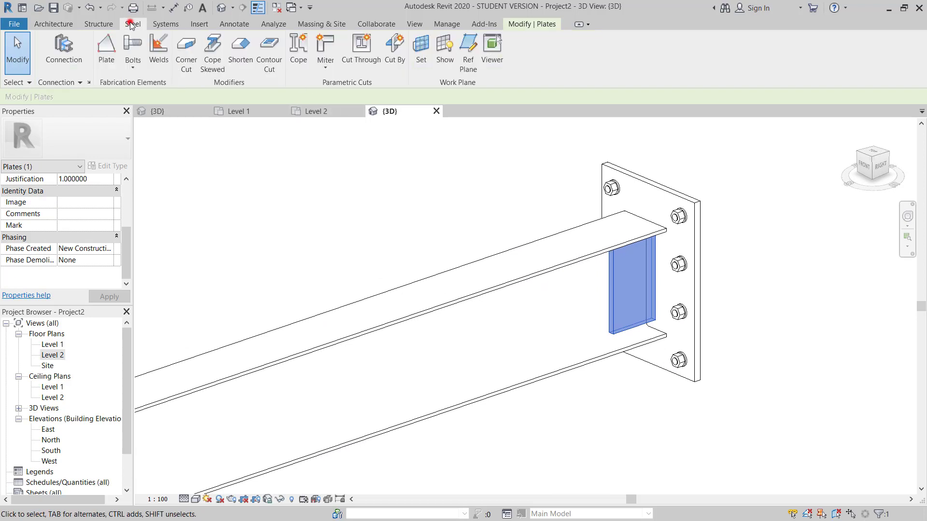
pyautogui.click(131, 64)
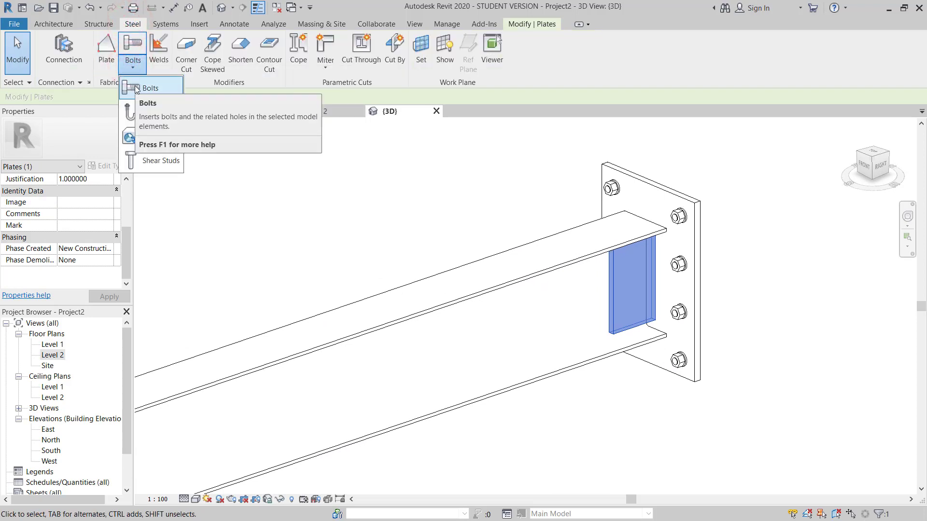
pyautogui.click(136, 87)
pyautogui.scroll(2, 637, 284)
pyautogui.scroll(1, 637, 285)
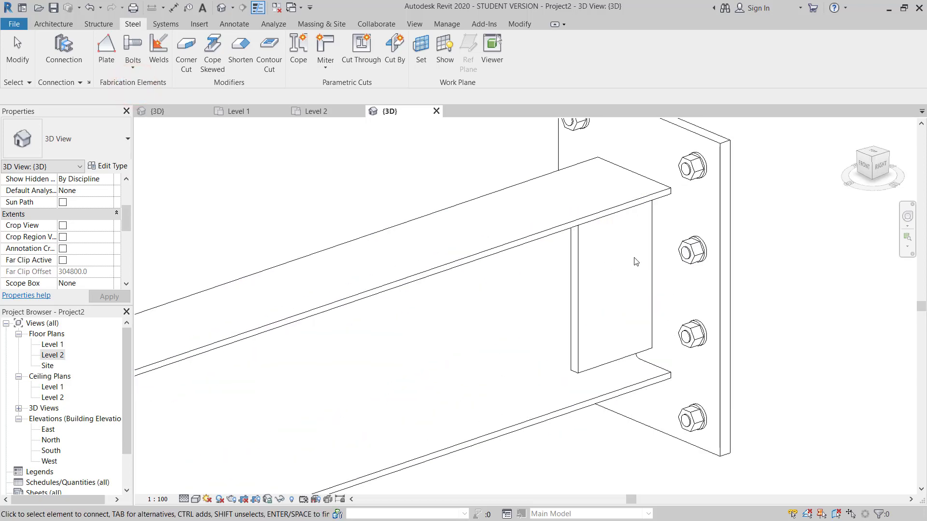
pyautogui.click(577, 260)
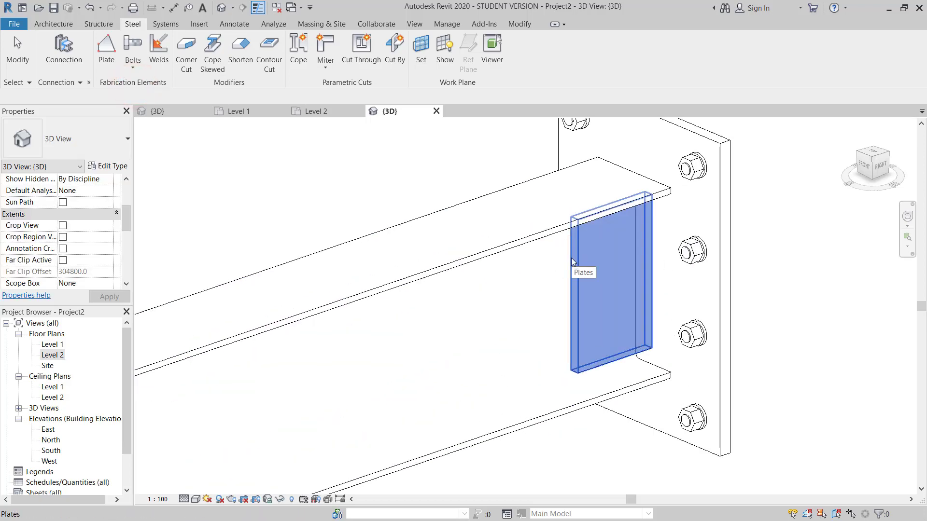
pyautogui.press('Return')
pyautogui.scroll(2, 574, 256)
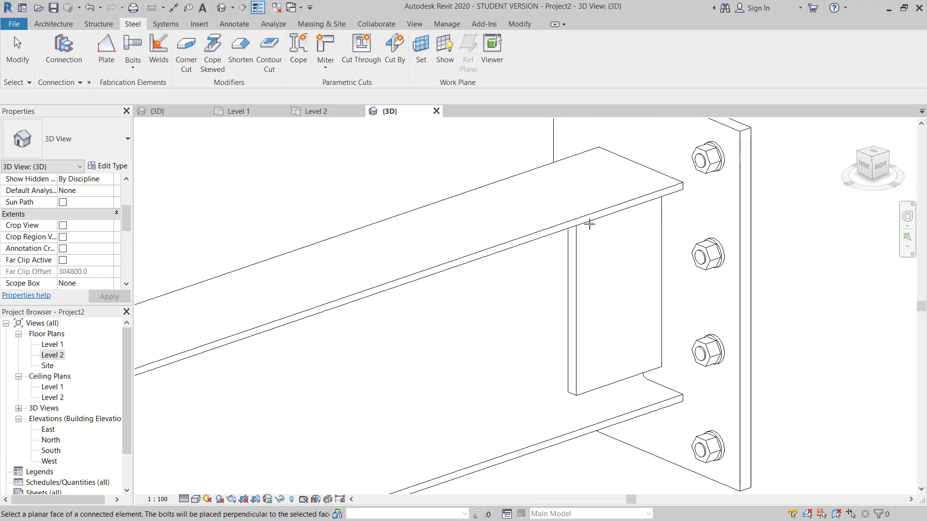
pyautogui.click(576, 256)
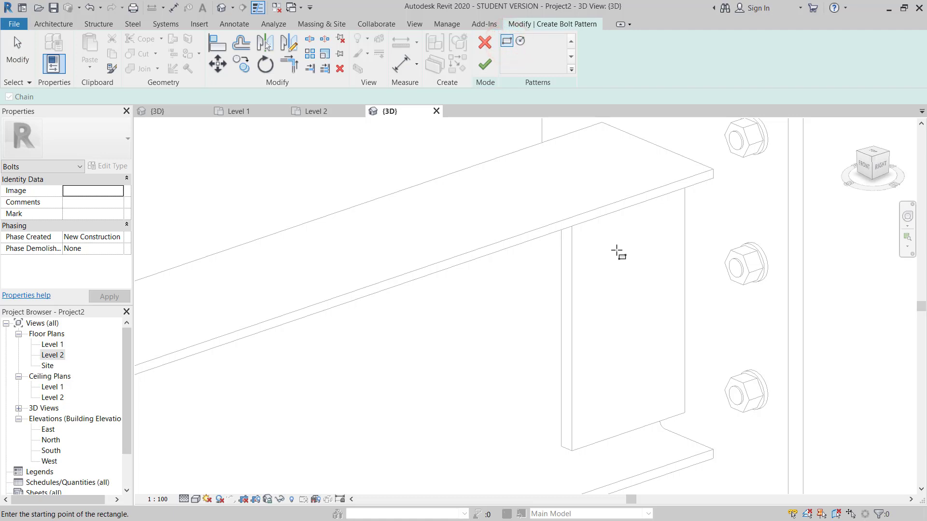
# Switch the view to Wireframe and create a 150 mm wide rectangular bolt pattern between opposite corners of the web plate's face.
pyautogui.click(197, 502)
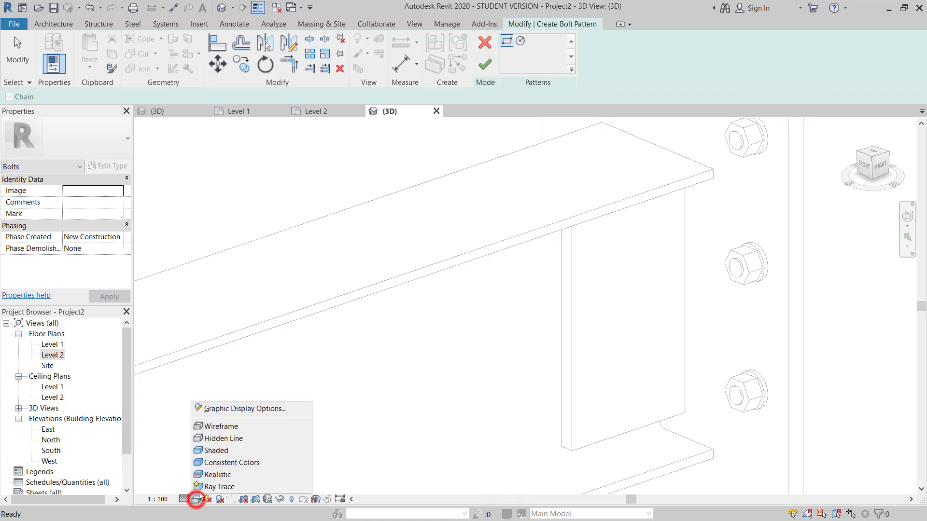
pyautogui.click(211, 428)
pyautogui.scroll(2, 575, 226)
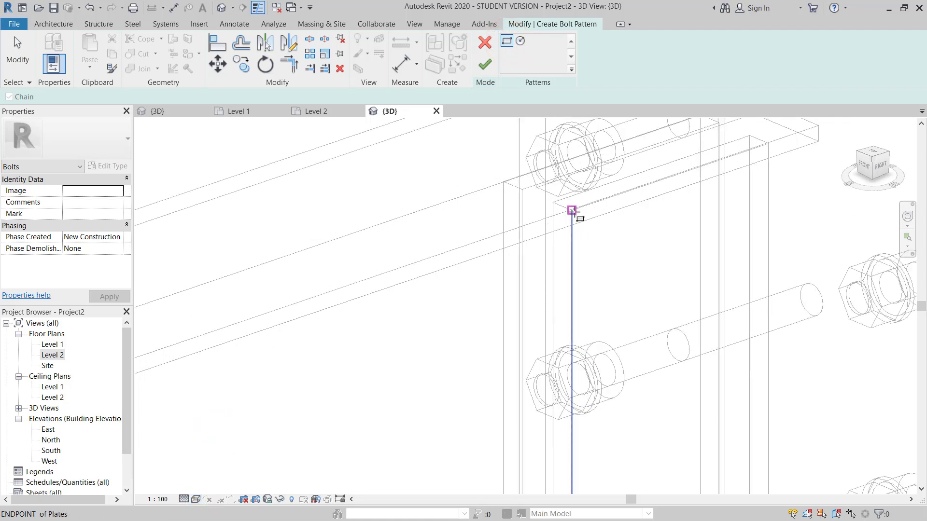
pyautogui.keyDown('shift'); pyautogui.moveTo(583, 232); pyautogui.dragTo(581, 211, button='middle'); pyautogui.keyUp('shift')
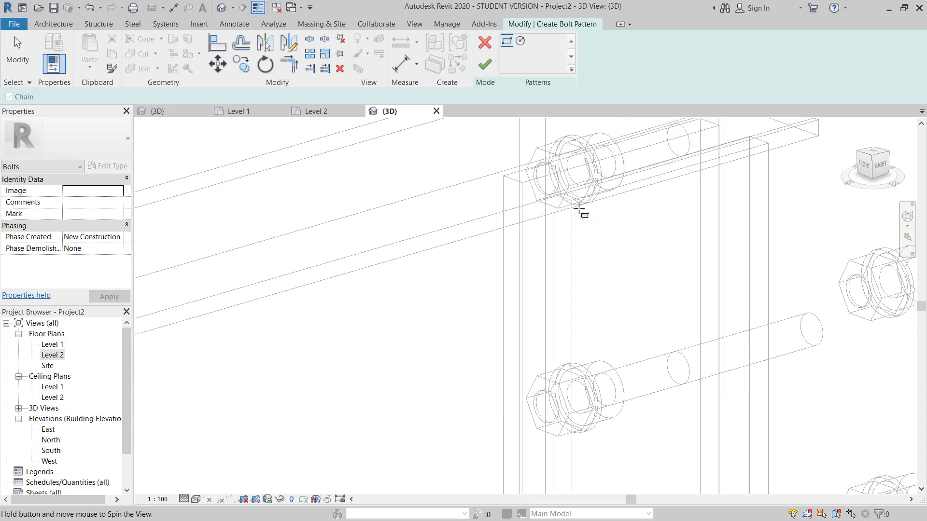
pyautogui.click(572, 200)
pyautogui.moveTo(642, 286); pyautogui.dragTo(655, 311, button='middle')
pyautogui.scroll(2, 674, 426)
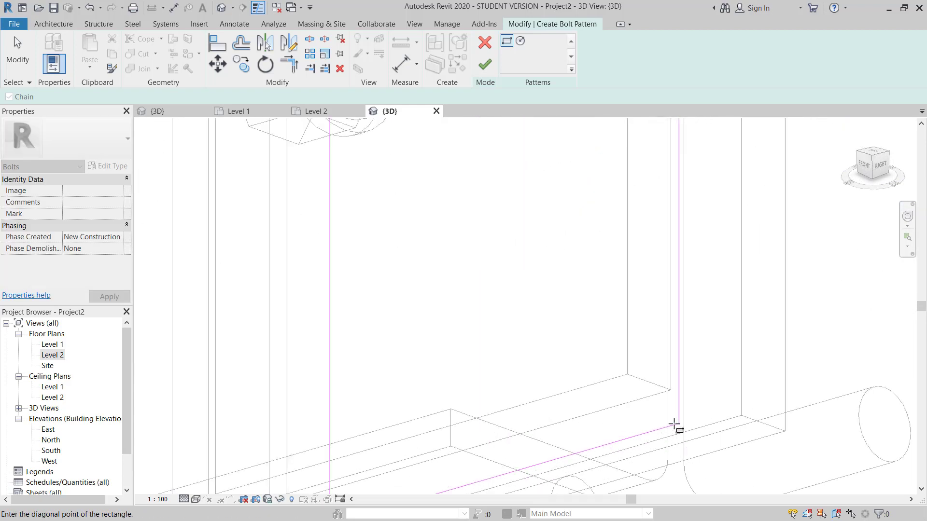
pyautogui.scroll(1, 727, 370)
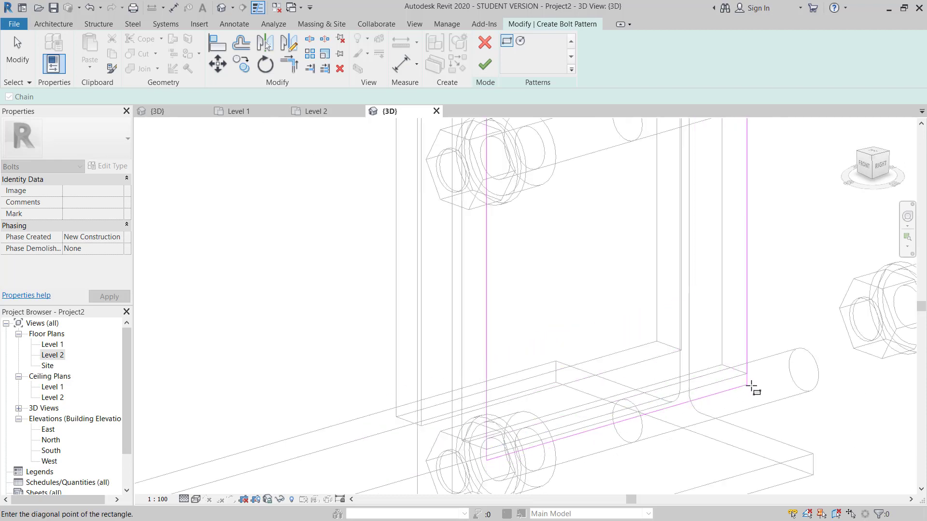
pyautogui.click(747, 377)
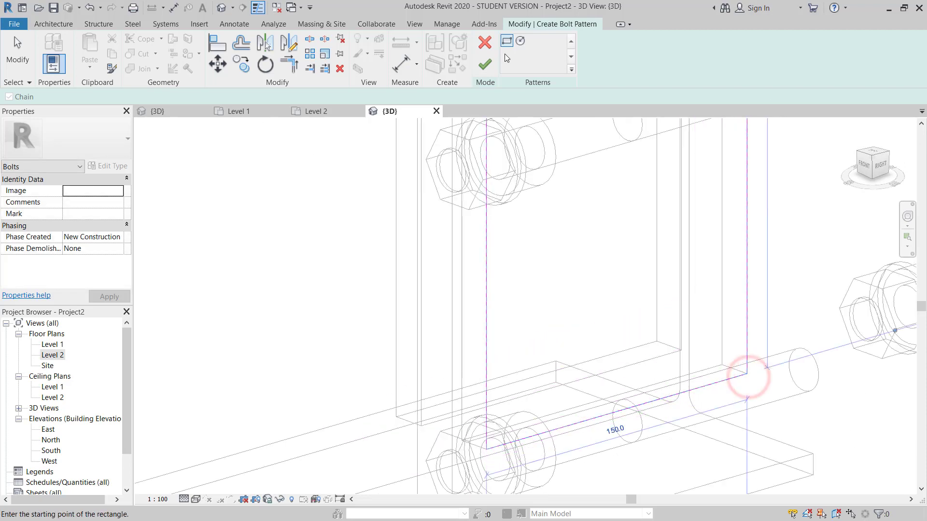
pyautogui.click(485, 64)
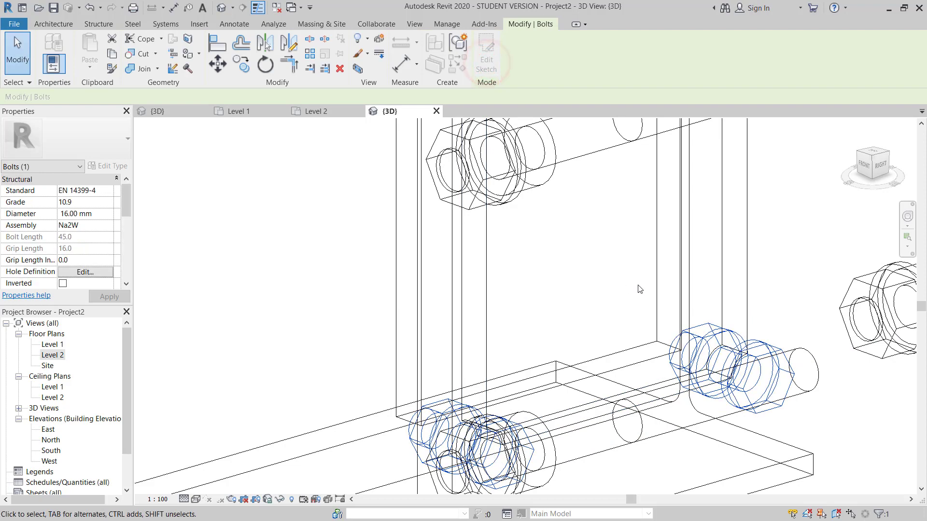
# Set the visual style to Shaded and inspect the new bolts at the web plate's lower corners.
pyautogui.keyDown('shift'); pyautogui.moveTo(638, 289); pyautogui.dragTo(666, 353, button='middle'); pyautogui.keyUp('shift')
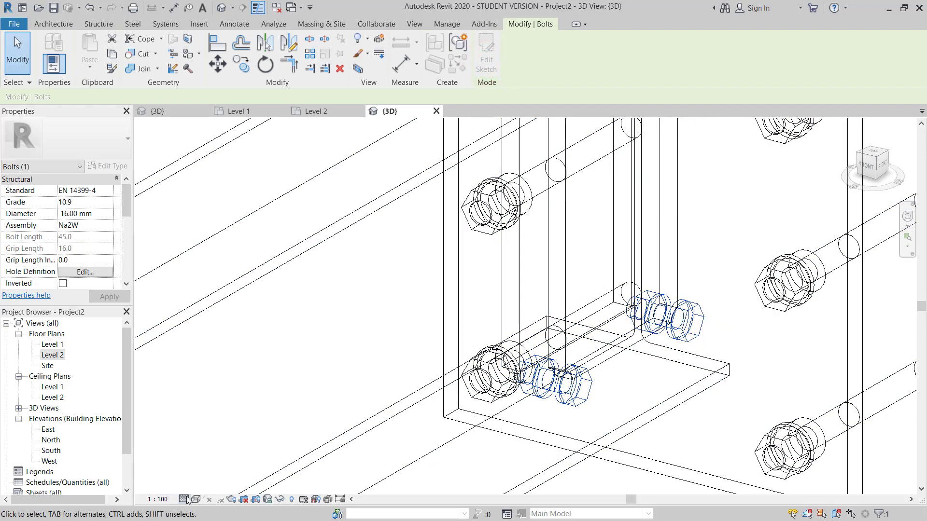
pyautogui.click(197, 499)
pyautogui.click(221, 448)
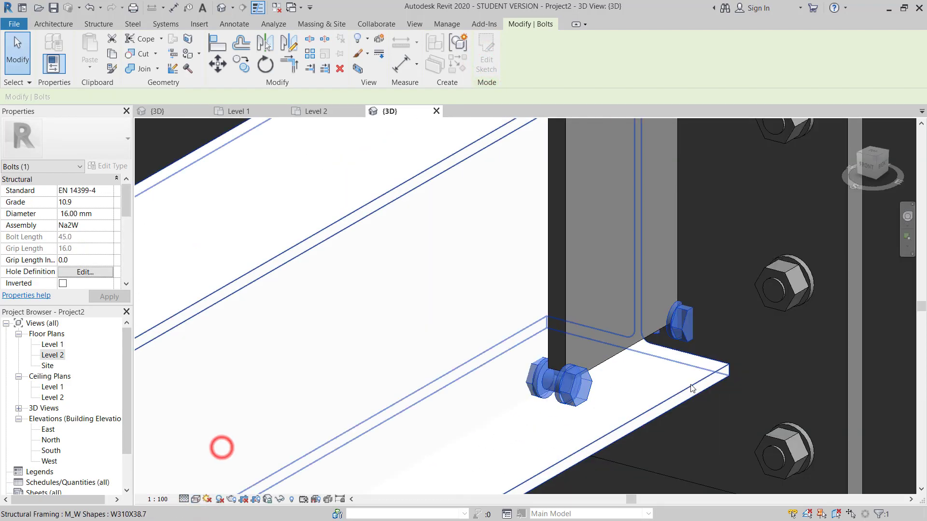
pyautogui.keyDown('shift'); pyautogui.moveTo(687, 372); pyautogui.dragTo(708, 341, button='middle'); pyautogui.keyUp('shift')
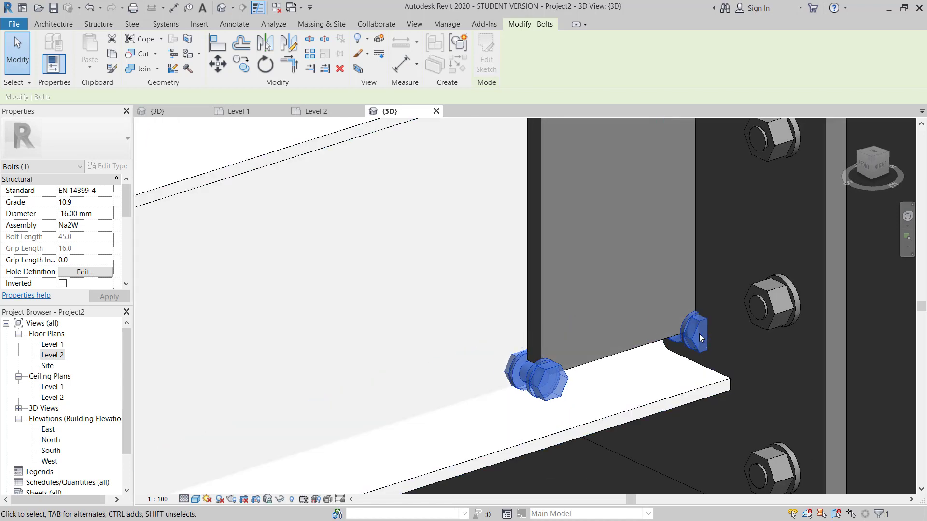
pyautogui.moveTo(701, 338); pyautogui.dragTo(683, 345)
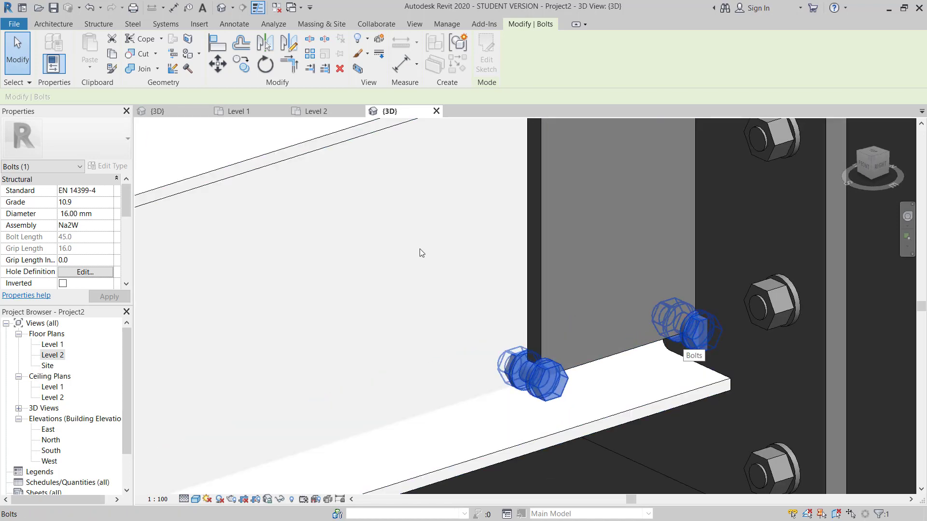
# Set both edge distances of the web plate bolt pattern to 35 mm.
pyautogui.moveTo(126, 208); pyautogui.dragTo(127, 254)
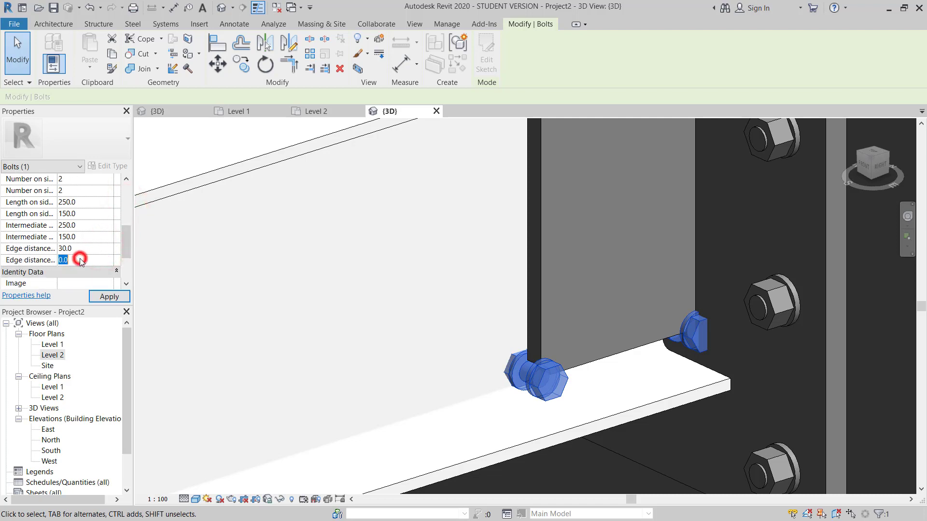
pyautogui.write('35')
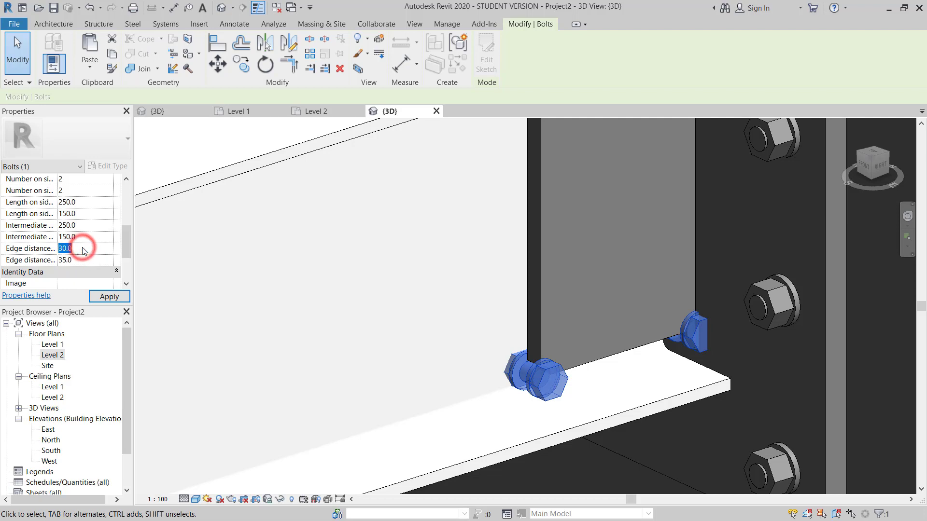
pyautogui.click(110, 297)
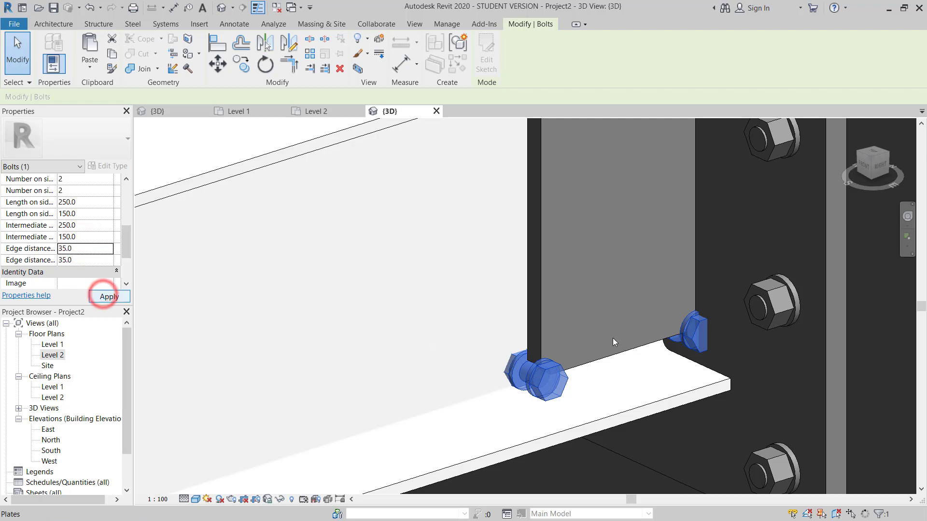
pyautogui.scroll(-5, 609, 300)
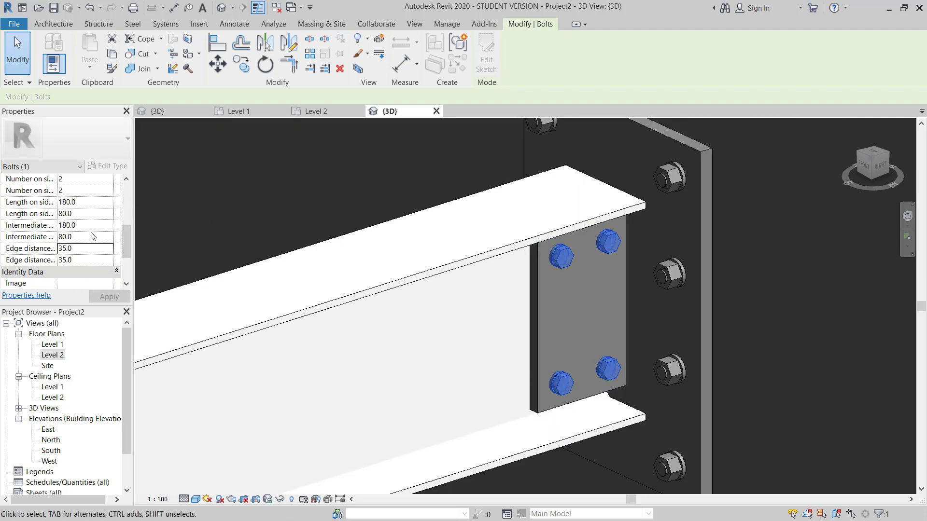
# Set the number of bolts along the pattern's 180 mm side to 3 and inspect the bolts on the web plate.
pyautogui.moveTo(126, 234); pyautogui.dragTo(125, 215)
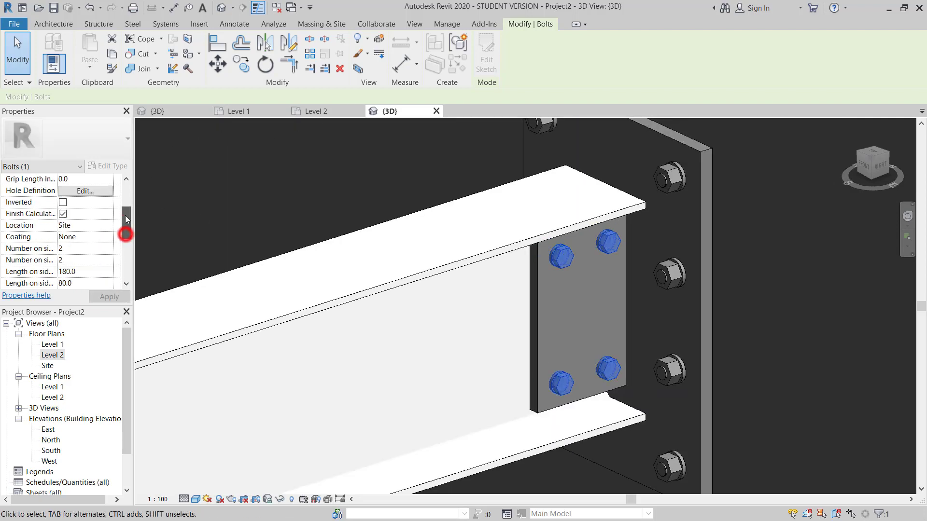
pyautogui.click(95, 242)
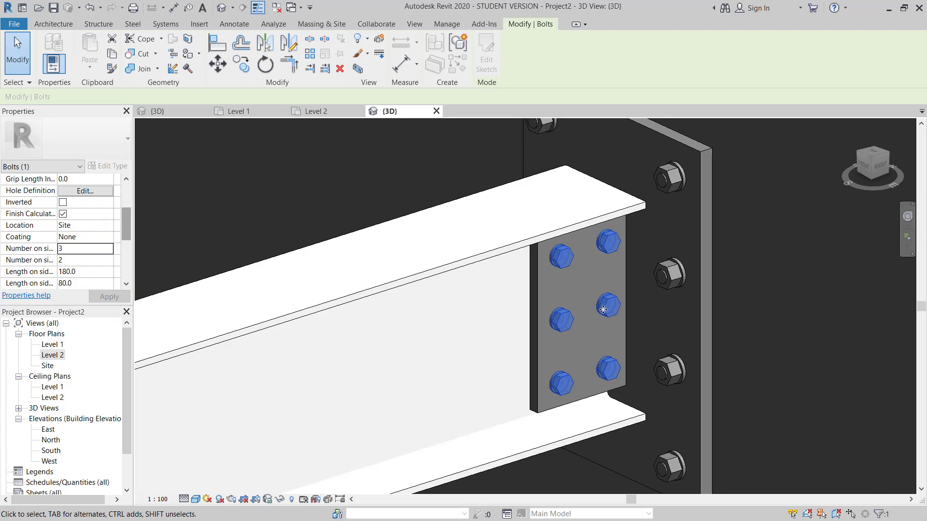
pyautogui.scroll(-4, 606, 299)
pyautogui.keyDown('shift'); pyautogui.moveTo(606, 299); pyautogui.dragTo(633, 300, button='middle'); pyautogui.keyUp('shift')
pyautogui.scroll(3, 633, 300)
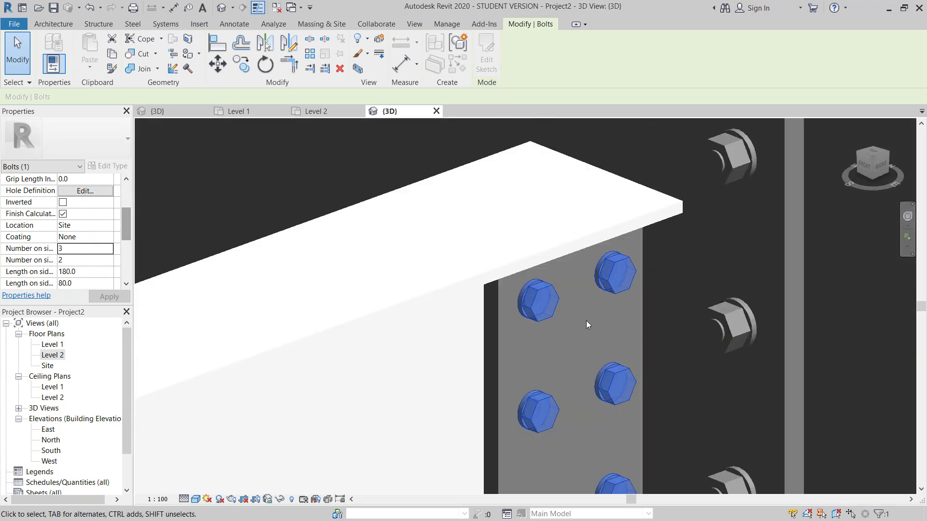
pyautogui.keyDown('shift'); pyautogui.moveTo(585, 324); pyautogui.dragTo(516, 325, button='middle'); pyautogui.keyUp('shift')
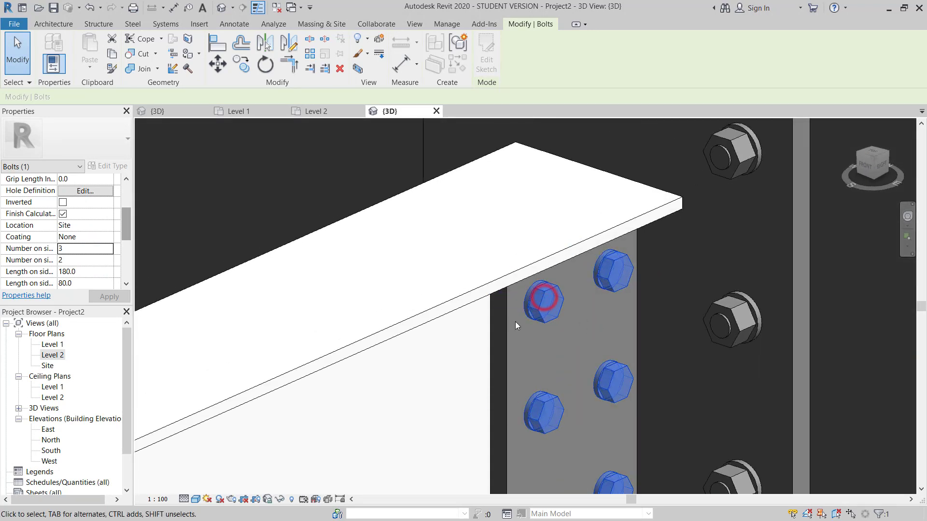
# Examine how far the bolts reach through the web plates, using a Wireframe 3D view and the Level 2 plan, and check their grip length settings.
pyautogui.click(196, 501)
pyautogui.click(225, 427)
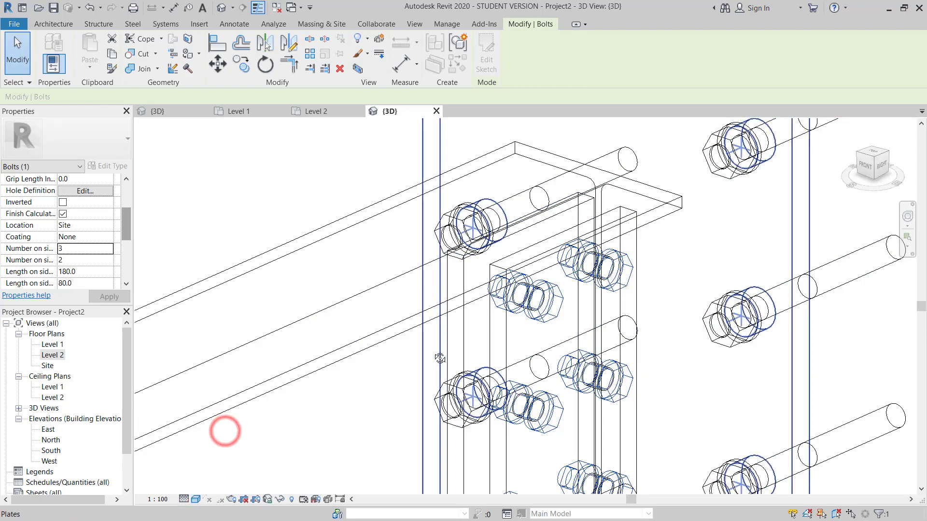
pyautogui.keyDown('shift'); pyautogui.moveTo(440, 358); pyautogui.dragTo(313, 232, button='middle'); pyautogui.keyUp('shift')
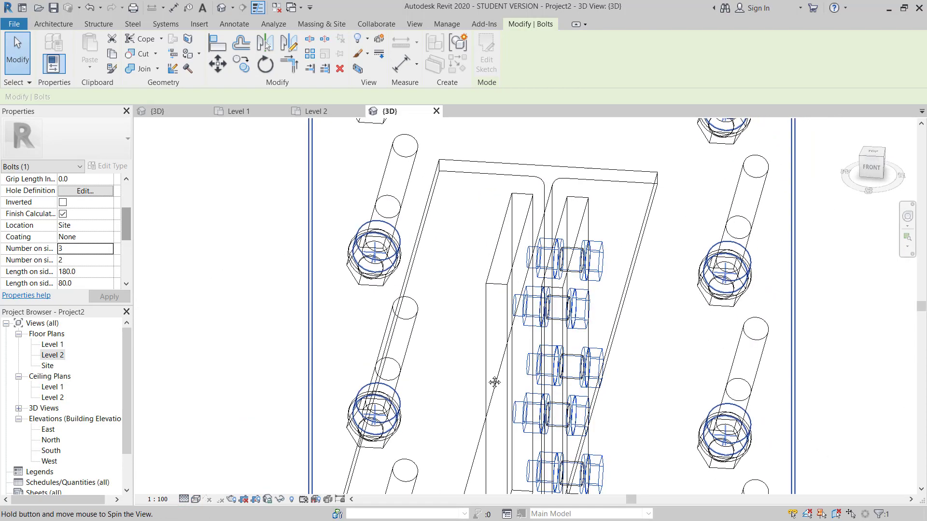
pyautogui.click(319, 111)
pyautogui.scroll(4, 538, 282)
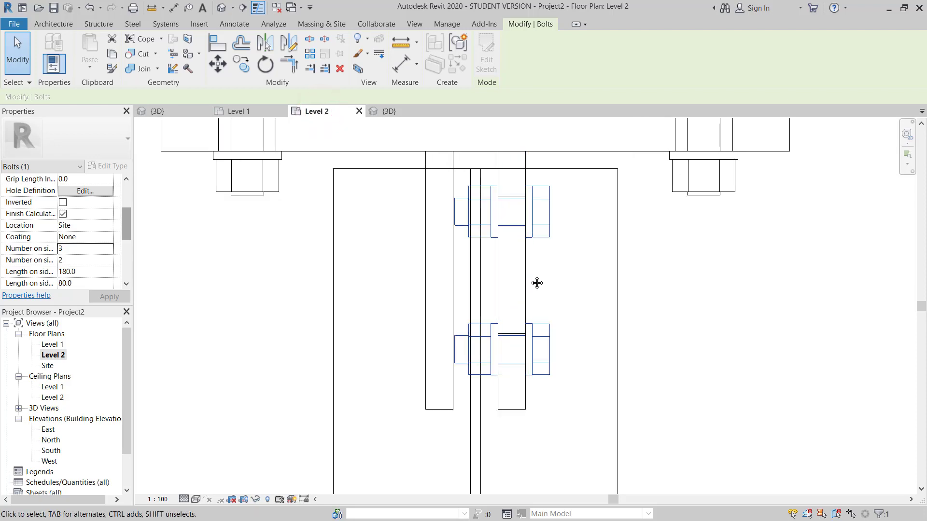
pyautogui.press('Escape')
pyautogui.scroll(2, 517, 196)
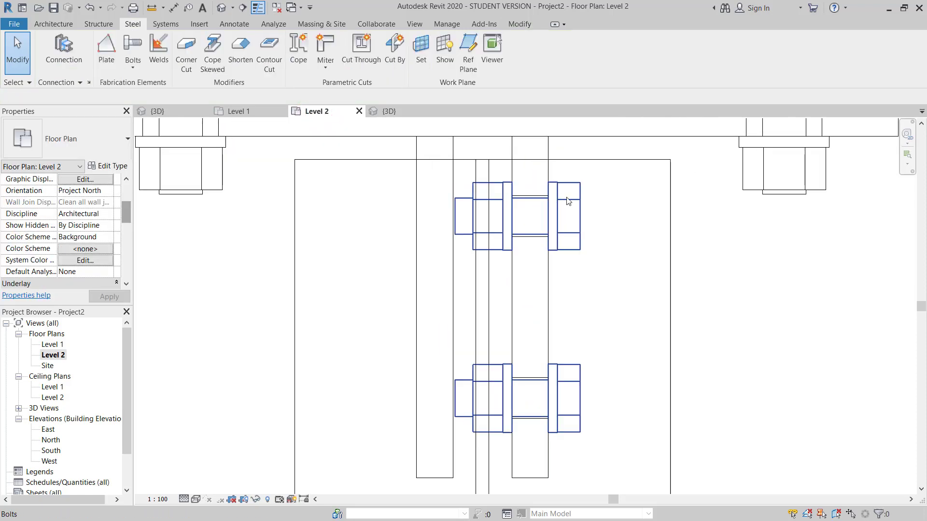
pyautogui.click(565, 196)
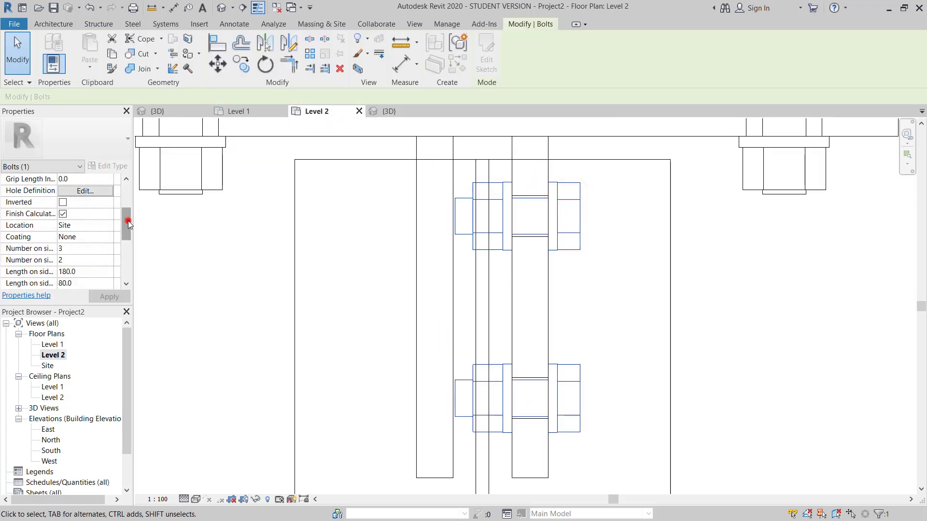
pyautogui.moveTo(128, 221)
pyautogui.mouseDown()
pyautogui.moveTo(128, 246)
pyautogui.moveTo(132, 222)
pyautogui.mouseUp()
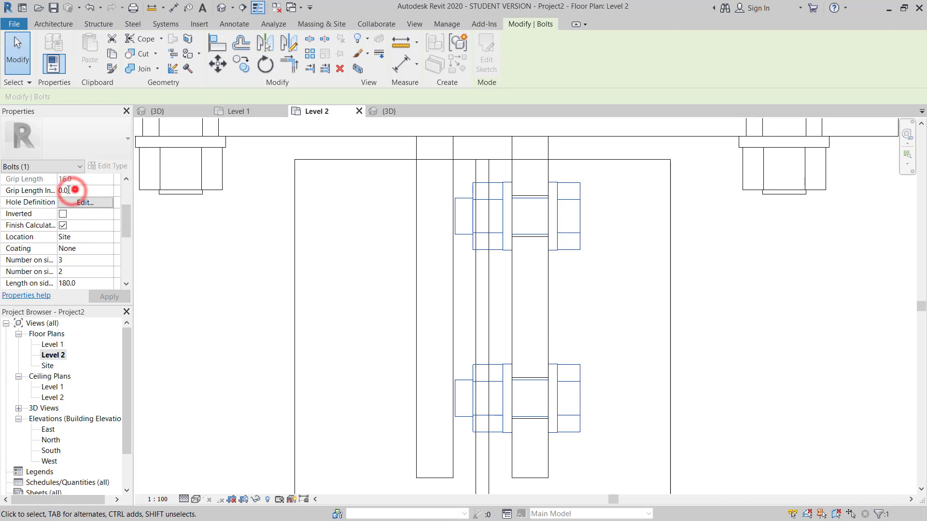
# Measure the distance from the inner face of the drilled web plate to the outer face of the opposite plate with an aligned dimension.
pyautogui.press('Escape')
pyautogui.press('d')
pyautogui.press('i')
pyautogui.click(513, 271)
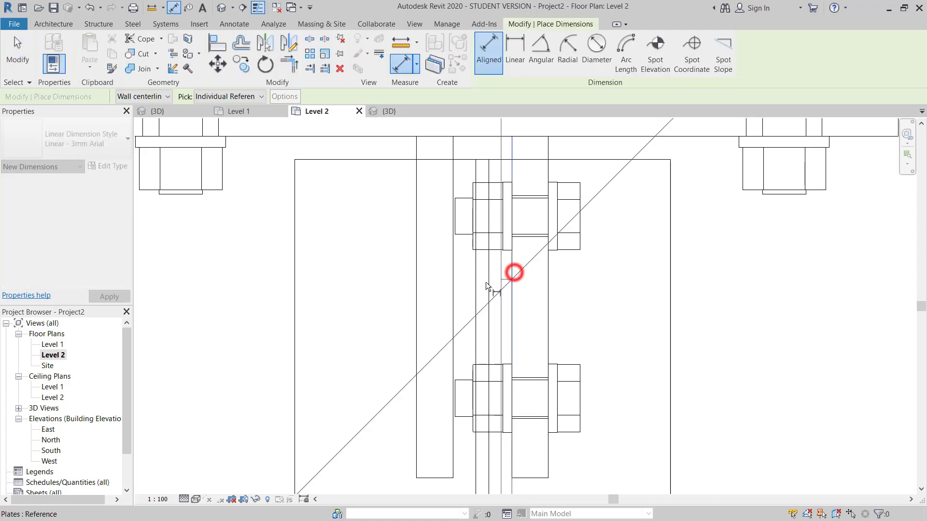
pyautogui.click(418, 292)
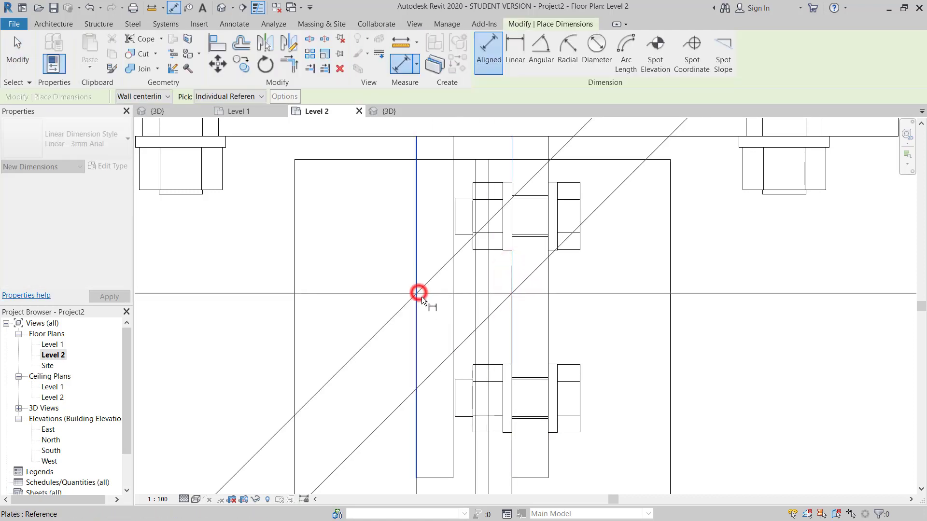
pyautogui.scroll(-6, 419, 292)
pyautogui.moveTo(431, 235); pyautogui.dragTo(437, 309, button='middle')
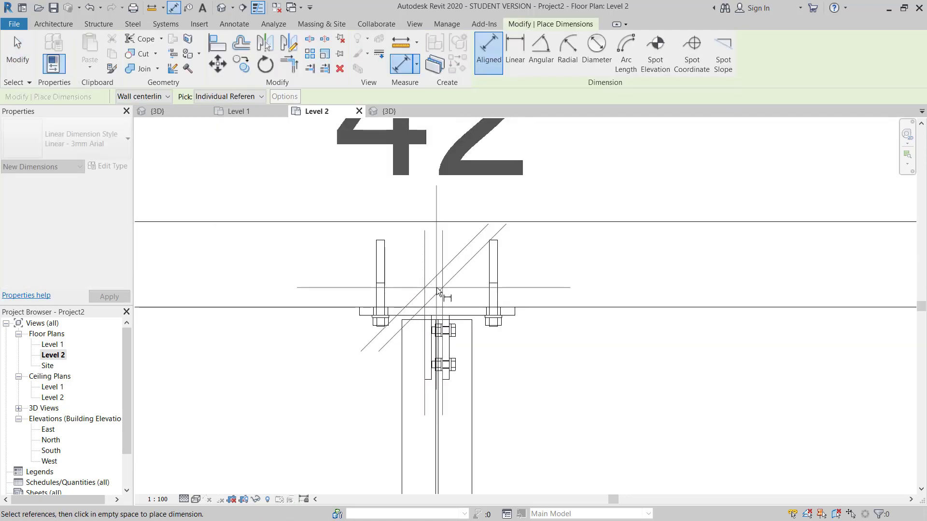
pyautogui.scroll(-2, 418, 275)
pyautogui.scroll(-3, 416, 258)
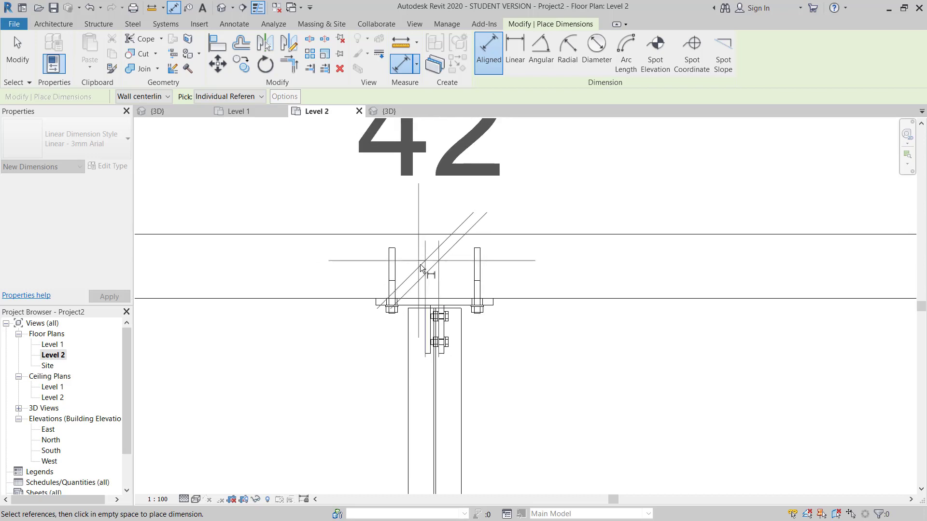
pyautogui.scroll(8, 420, 270)
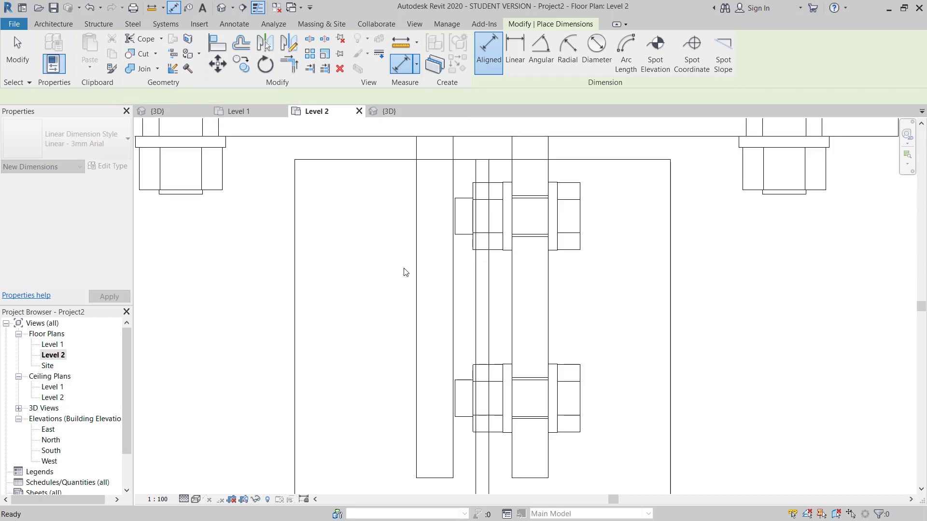
pyautogui.press('Escape')
pyautogui.press('Escape')
# Set the grip length increase of the web plate bolts to 42 mm so they pass through both plates.
pyautogui.click(500, 246)
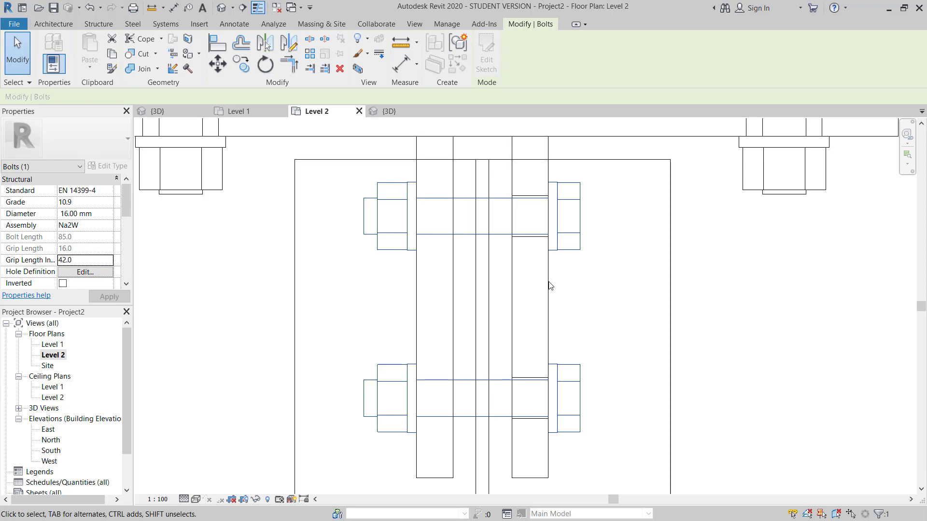
pyautogui.scroll(-2, 434, 228)
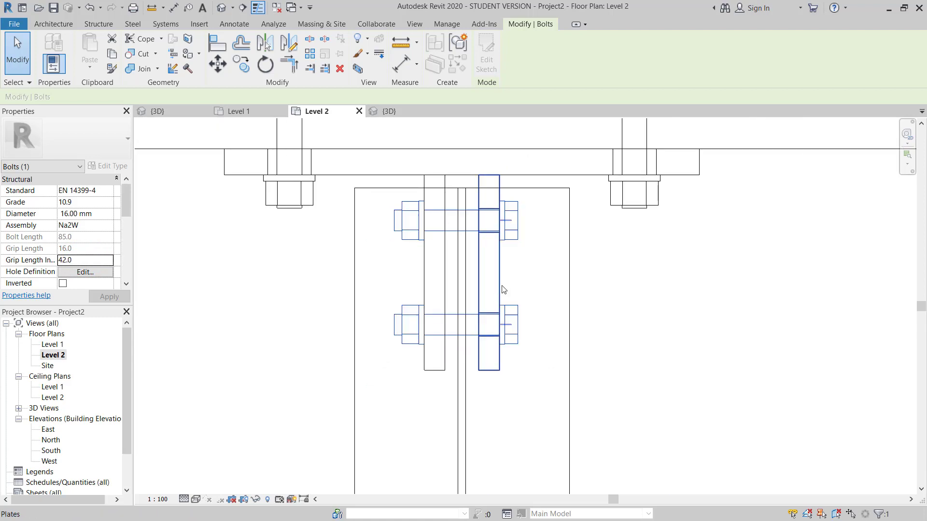
pyautogui.moveTo(468, 298)
pyautogui.mouseDown(button='middle')
pyautogui.moveTo(427, 283)
pyautogui.moveTo(538, 300)
pyautogui.moveTo(534, 308)
pyautogui.mouseUp(button='middle')
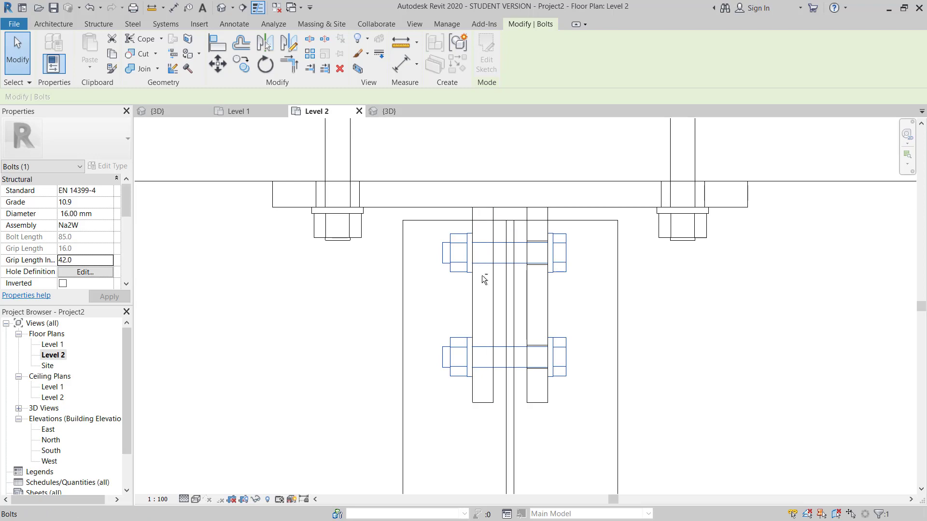
pyautogui.moveTo(482, 275); pyautogui.dragTo(488, 276, button='middle')
# Return to the 3D view, set its visual style to Shaded, and inspect the nut side of the web plate bolts.
pyautogui.click(385, 112)
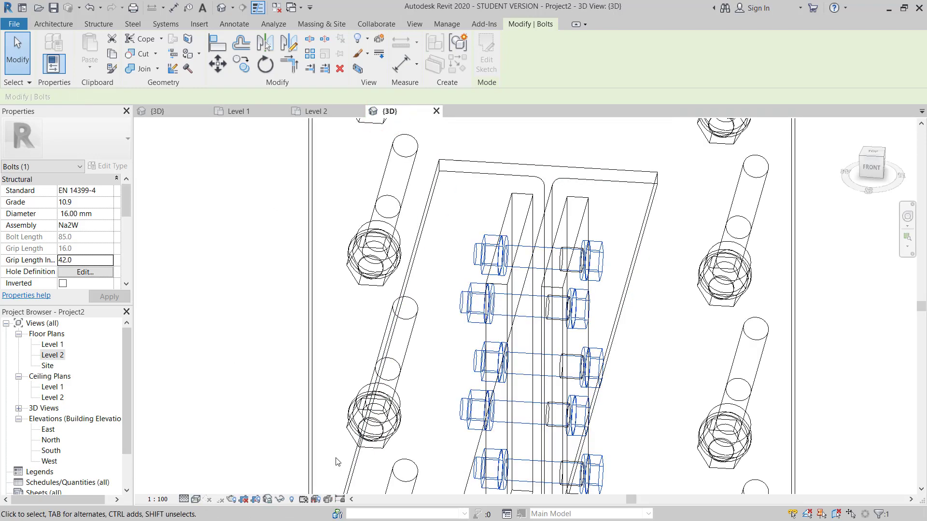
pyautogui.keyDown('shift'); pyautogui.moveTo(336, 462); pyautogui.dragTo(208, 499, button='middle'); pyautogui.keyUp('shift')
pyautogui.click(200, 499)
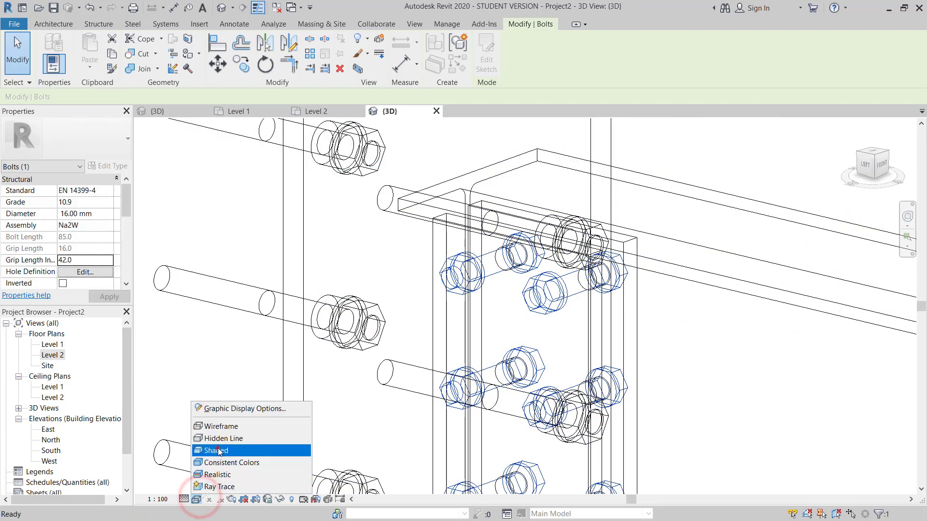
pyautogui.click(217, 450)
pyautogui.moveTo(507, 293)
pyautogui.keyDown('shift'); pyautogui.mouseDown(button='middle')
pyautogui.moveTo(483, 283)
pyautogui.moveTo(433, 293)
pyautogui.moveTo(488, 252)
pyautogui.mouseUp(button='middle'); pyautogui.keyUp('shift')
# Add a fillet weld between the wall plate and the web plate on the nut side of the bolts.
pyautogui.click(132, 24)
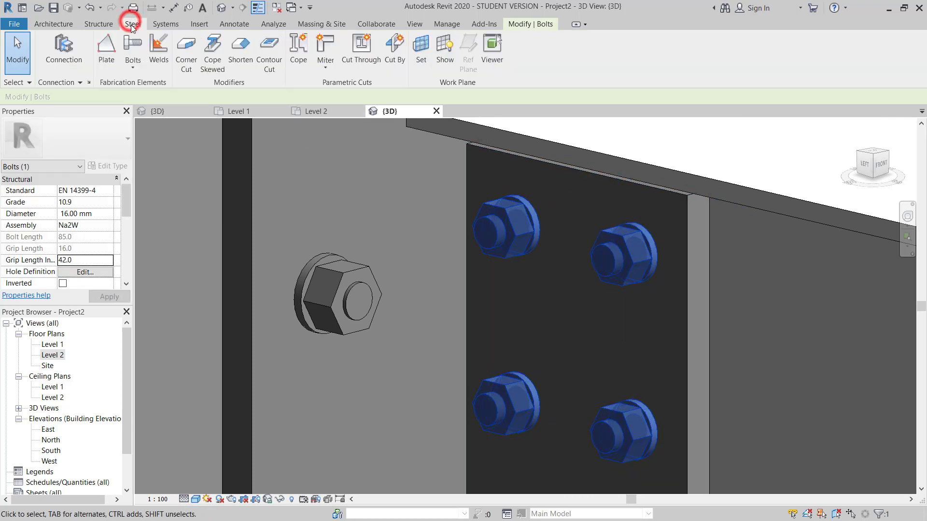
pyautogui.click(160, 44)
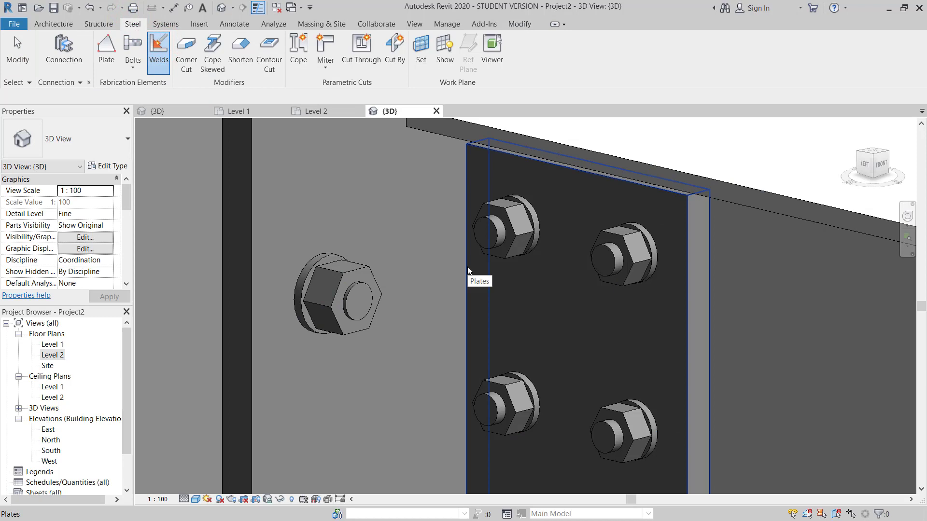
pyautogui.click(255, 242)
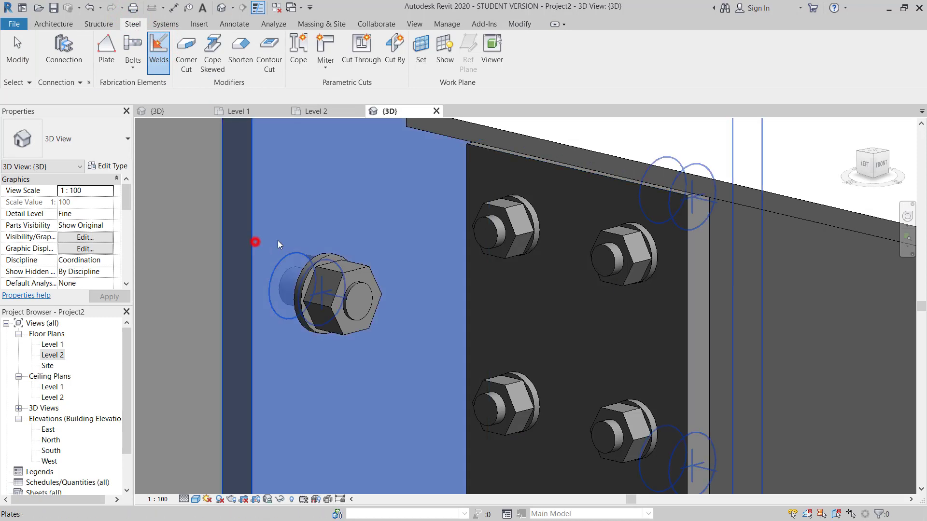
pyautogui.click(465, 264)
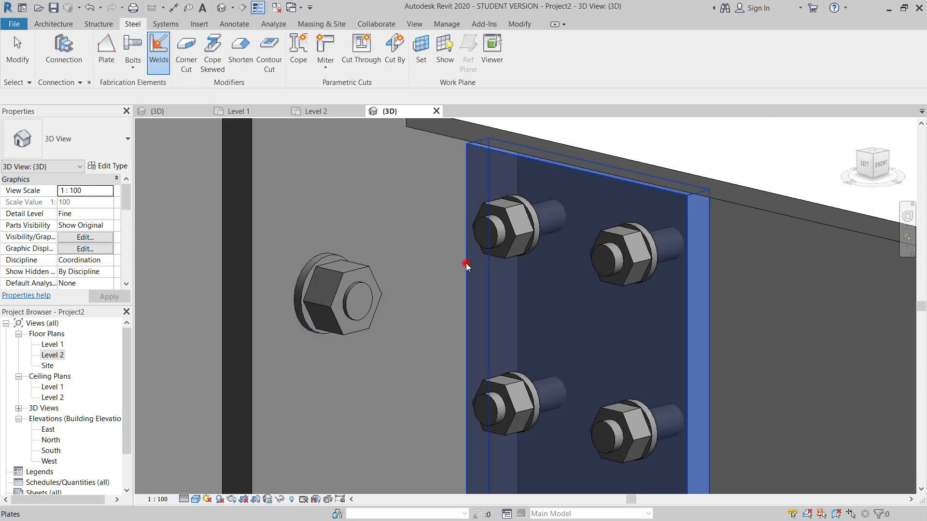
pyautogui.click(252, 250)
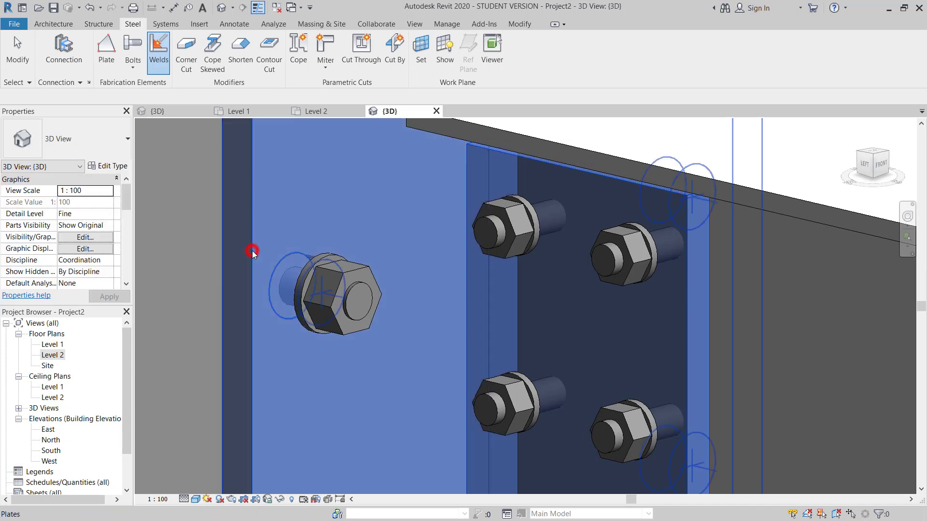
pyautogui.click(467, 265)
pyautogui.scroll(-4, 452, 254)
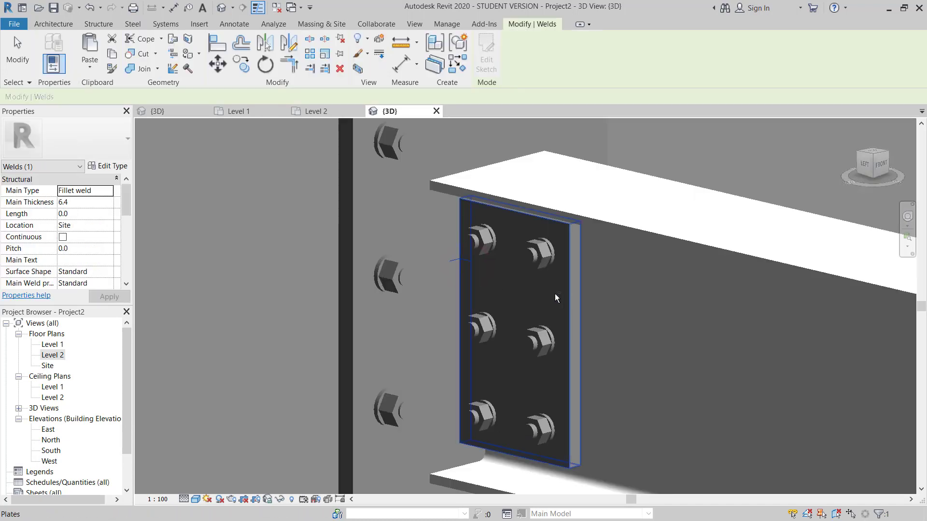
pyautogui.keyDown('shift'); pyautogui.moveTo(555, 294); pyautogui.dragTo(505, 272, button='middle'); pyautogui.keyUp('shift')
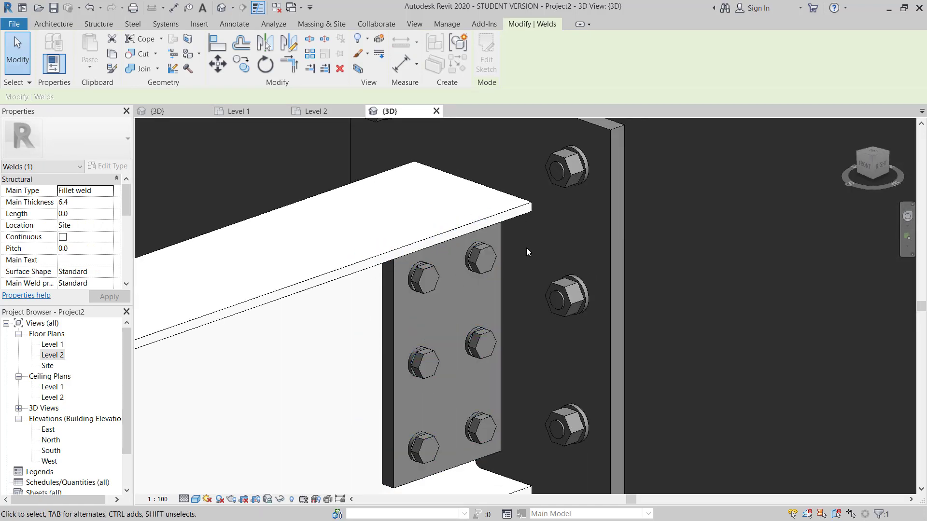
# Add a fillet weld between the wall plate and the web plate on the head side of the web plate bolts.
pyautogui.click(145, 24)
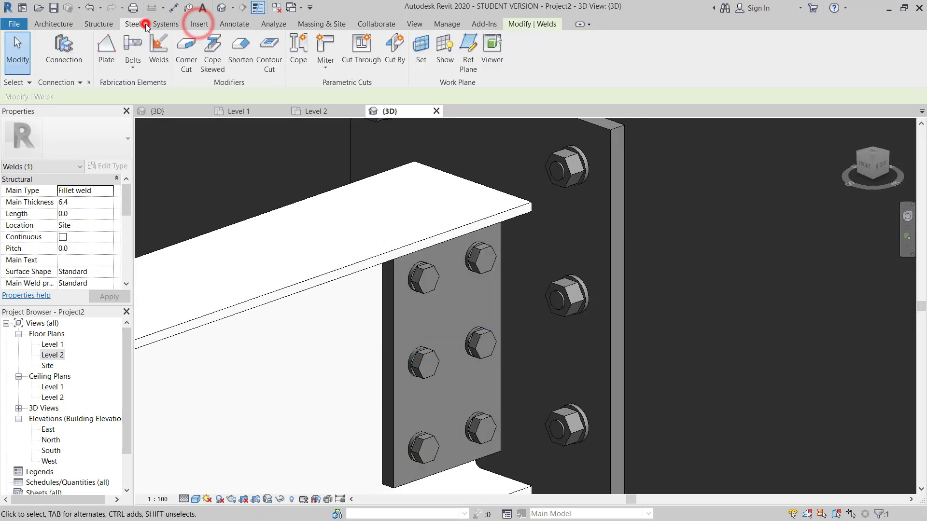
pyautogui.click(159, 50)
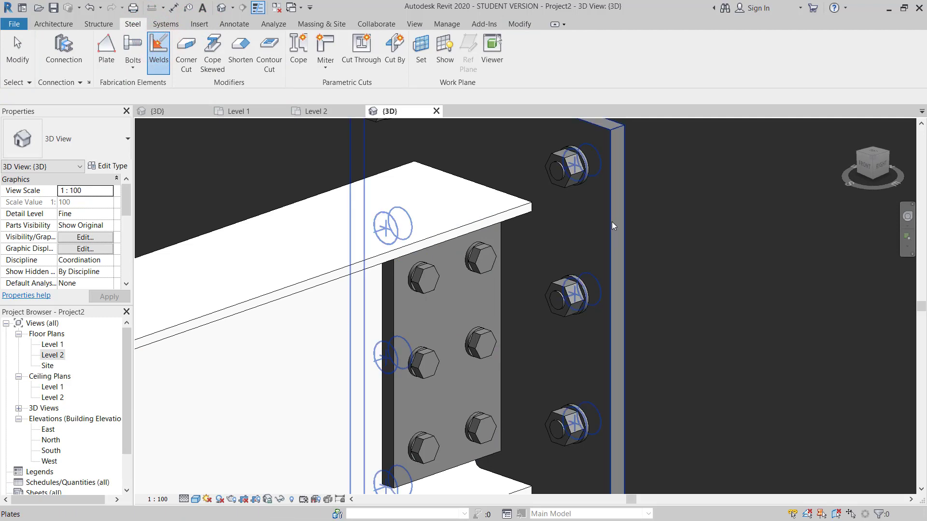
pyautogui.click(612, 223)
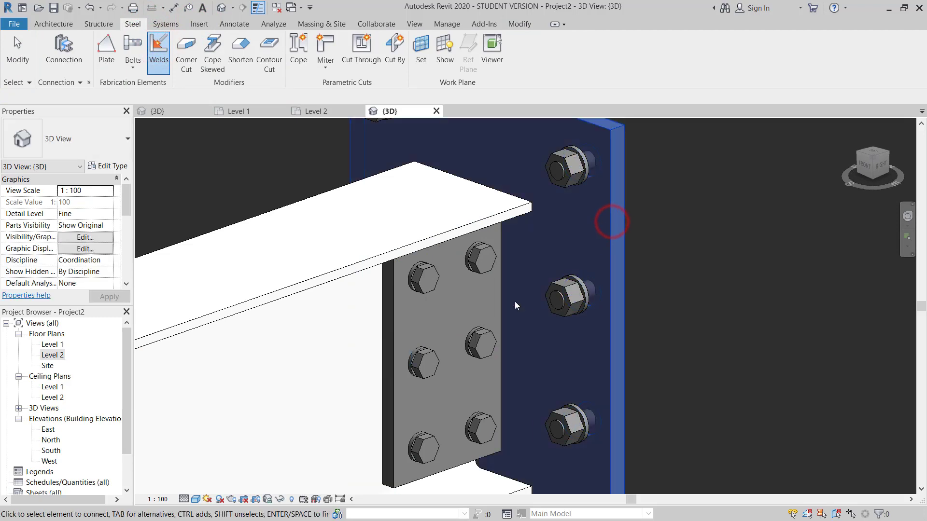
pyautogui.click(395, 314)
pyautogui.press('Return')
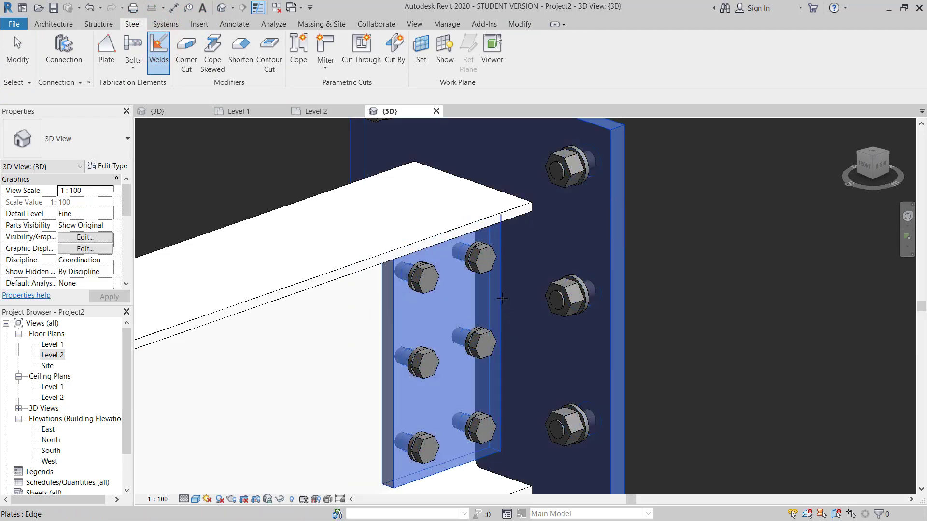
pyautogui.click(502, 298)
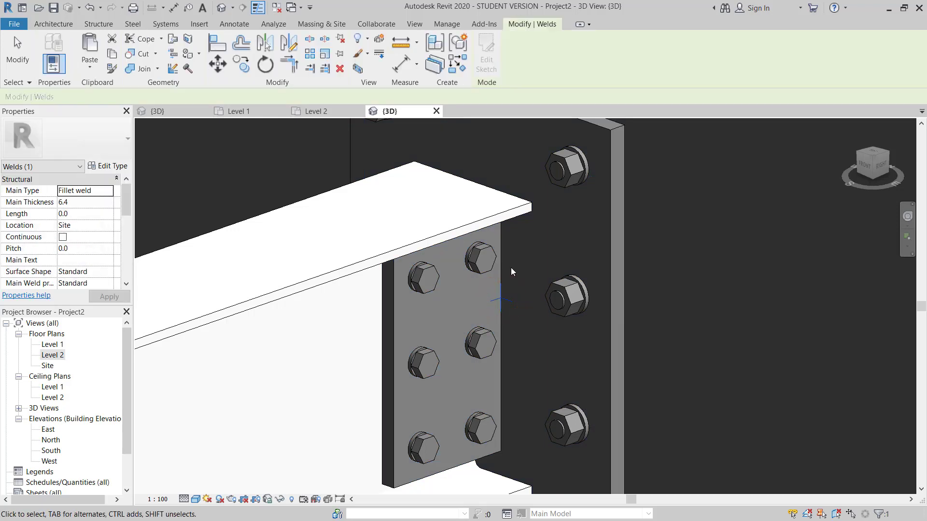
pyautogui.keyDown('shift'); pyautogui.moveTo(510, 267); pyautogui.dragTo(496, 300, button='middle'); pyautogui.keyUp('shift')
pyautogui.press('Escape')
# Set the 3D view's visual style to Hidden Line and inspect the weld symbols on both sides of the connection.
pyautogui.scroll(6, 509, 282)
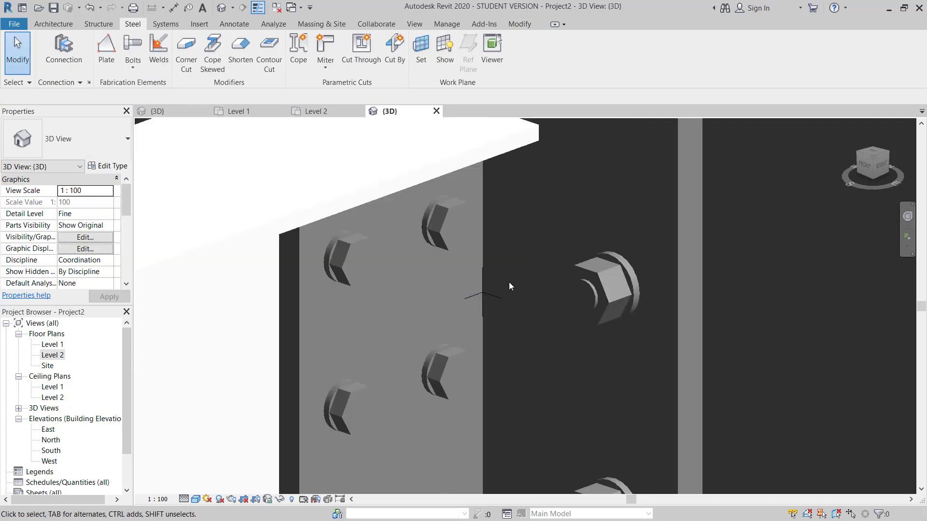
pyautogui.click(195, 499)
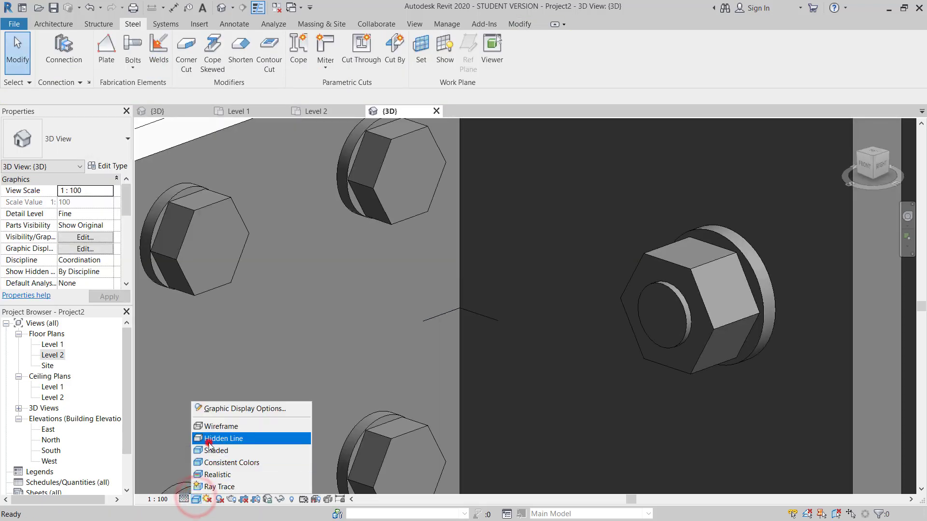
pyautogui.click(208, 442)
pyautogui.click(478, 317)
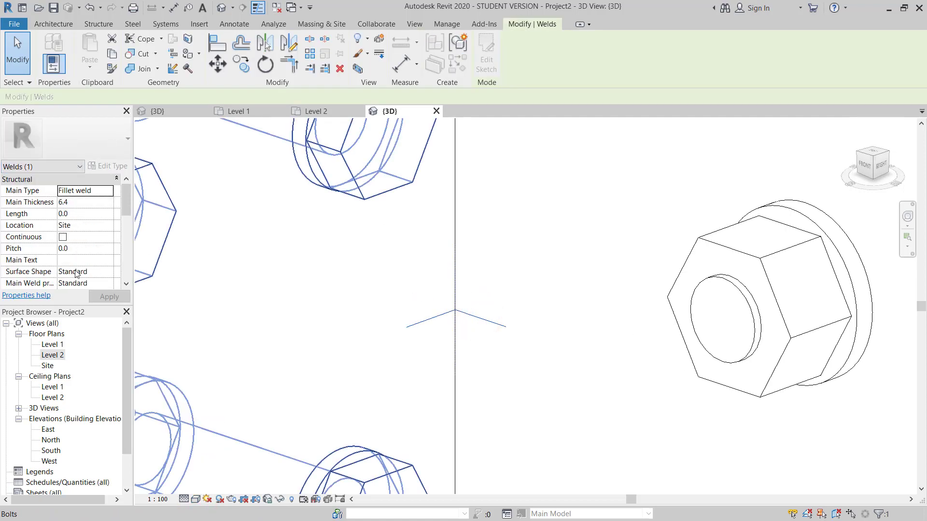
pyautogui.keyDown('shift'); pyautogui.moveTo(505, 280); pyautogui.dragTo(470, 265, button='middle'); pyautogui.keyUp('shift')
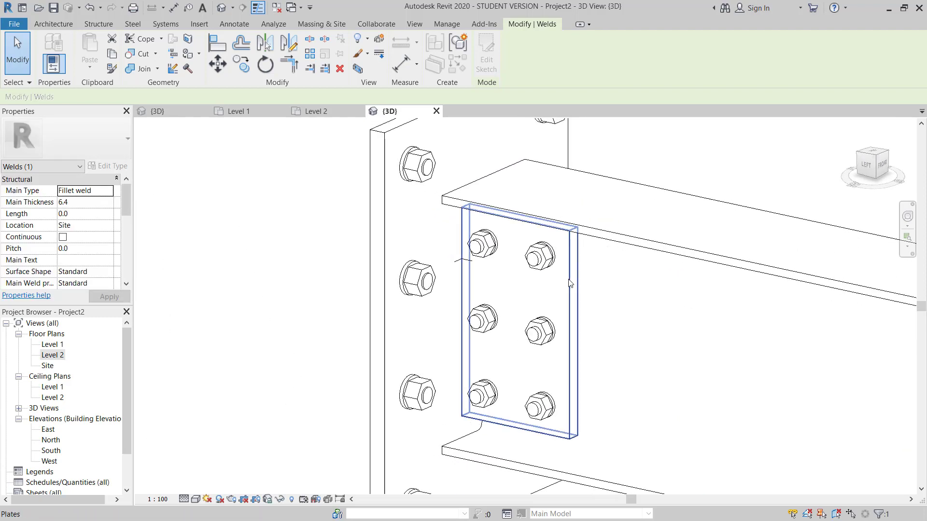
pyautogui.scroll(-2, 451, 254)
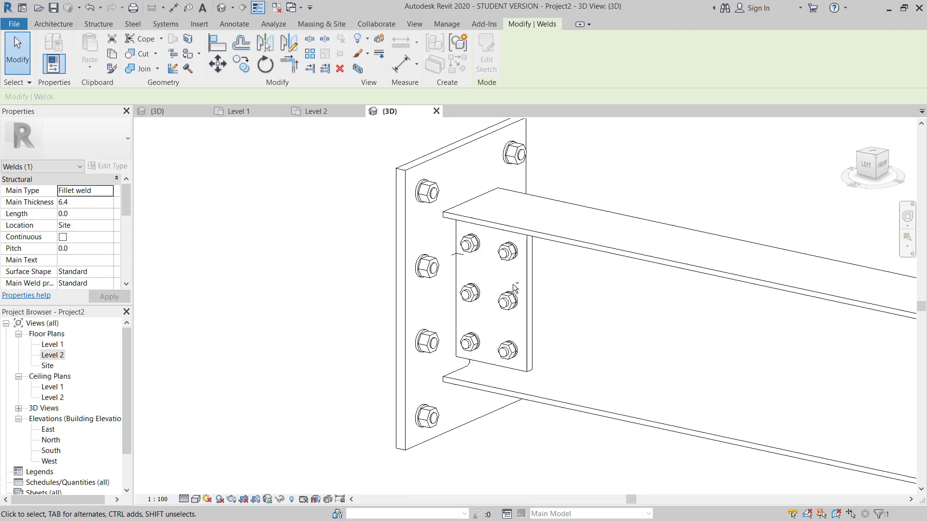
# Temporarily hide the W310X38.7 beam to inspect the wall plate, anchors and web plates, and restore the hidden beam.
pyautogui.click(584, 244)
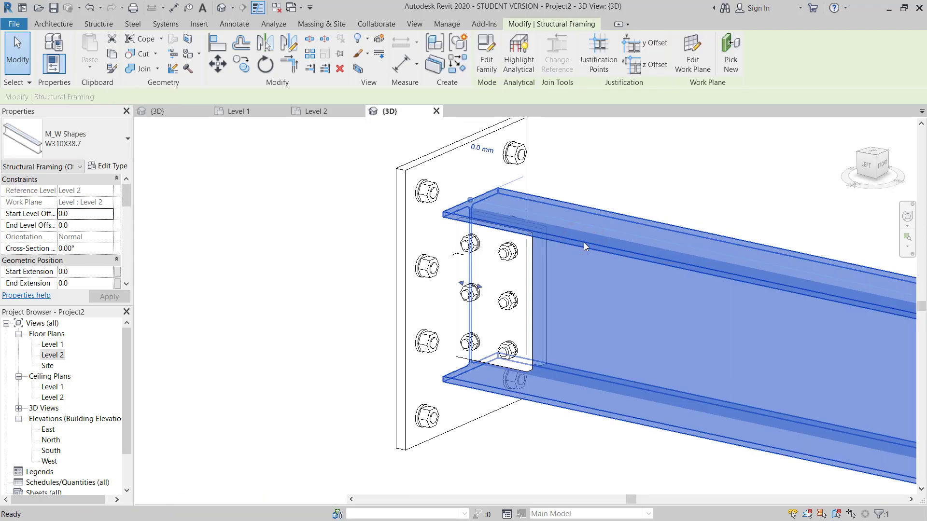
pyautogui.press('h')
pyautogui.keyDown('shift'); pyautogui.moveTo(539, 293); pyautogui.dragTo(504, 197, button='middle'); pyautogui.keyUp('shift')
pyautogui.scroll(3, 466, 256)
pyautogui.click(493, 170)
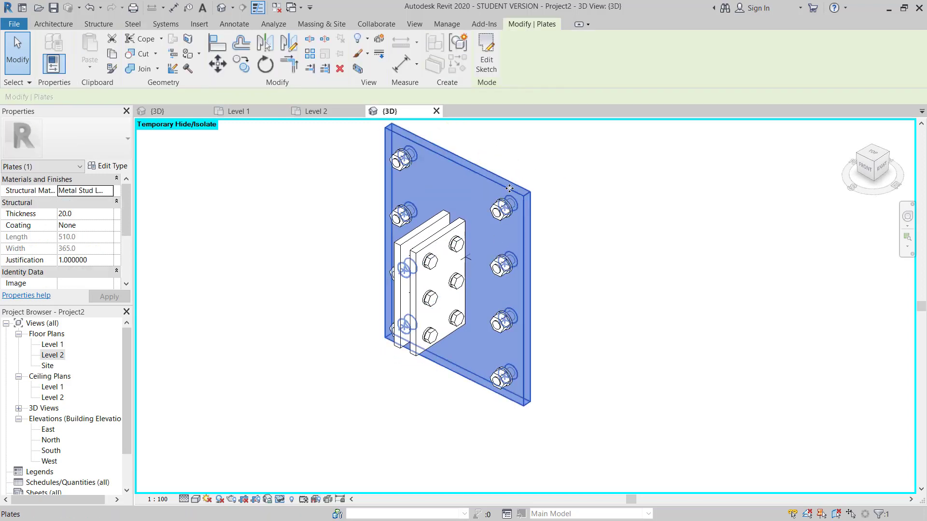
pyautogui.click(503, 213)
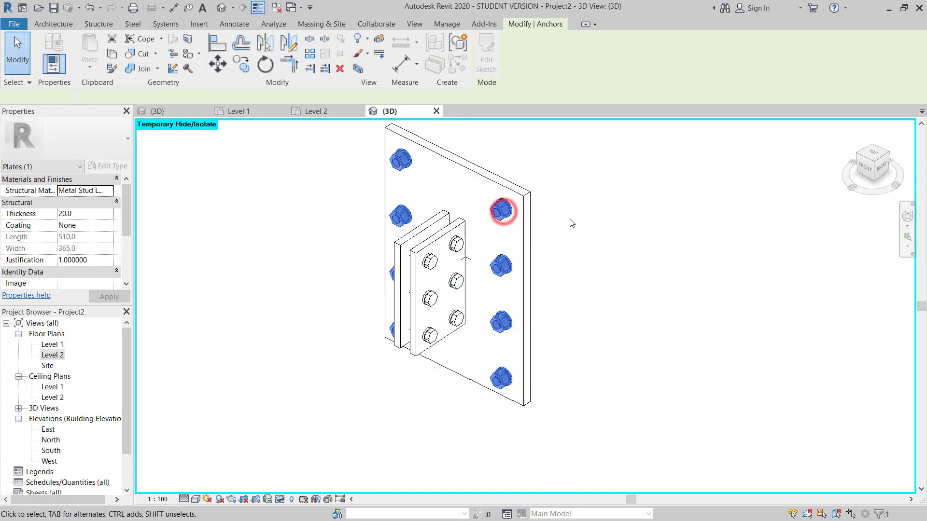
pyautogui.keyDown('shift'); pyautogui.moveTo(502, 213); pyautogui.dragTo(489, 238, button='middle'); pyautogui.keyUp('shift')
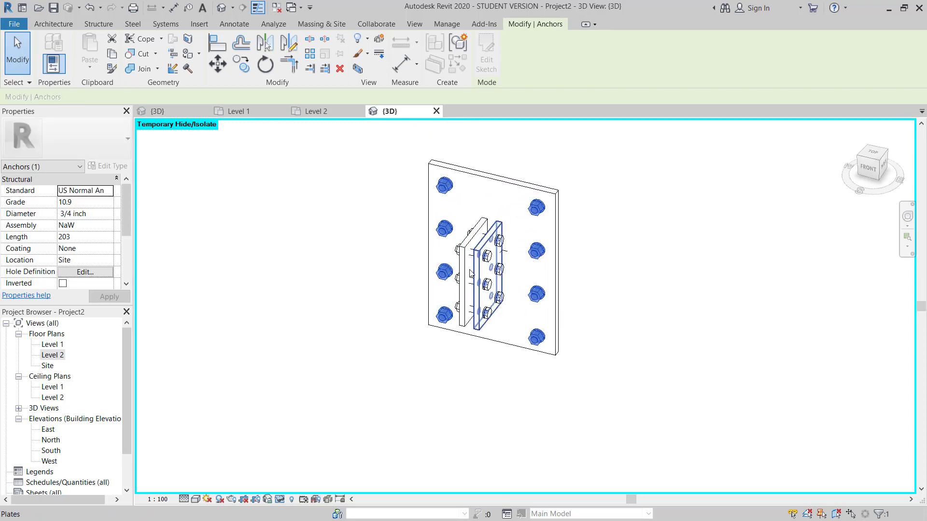
pyautogui.keyDown('shift'); pyautogui.moveTo(471, 274); pyautogui.dragTo(461, 223, button='middle'); pyautogui.keyUp('shift')
pyautogui.press('Escape')
pyautogui.press('h')
pyautogui.press('r')
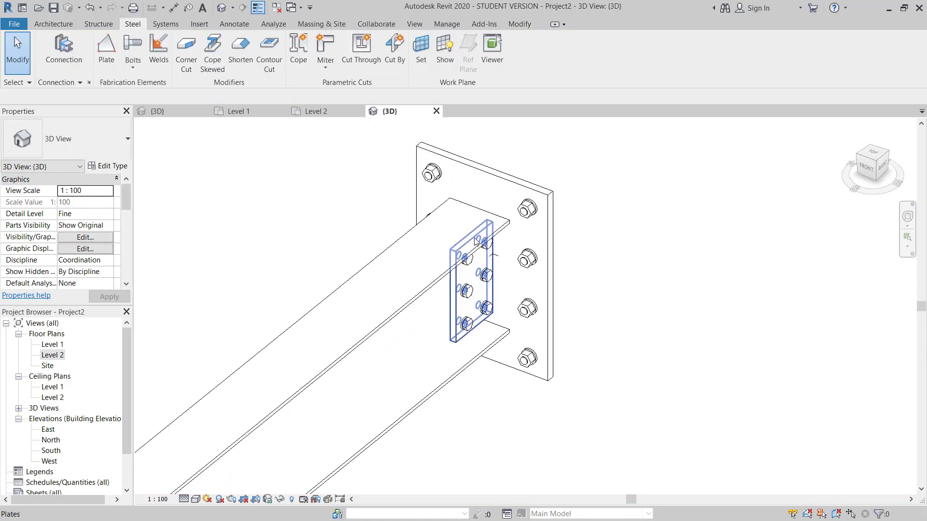
# Set the 3D view's visual style to Realistic and view the connection together with the wall.
pyautogui.click(196, 499)
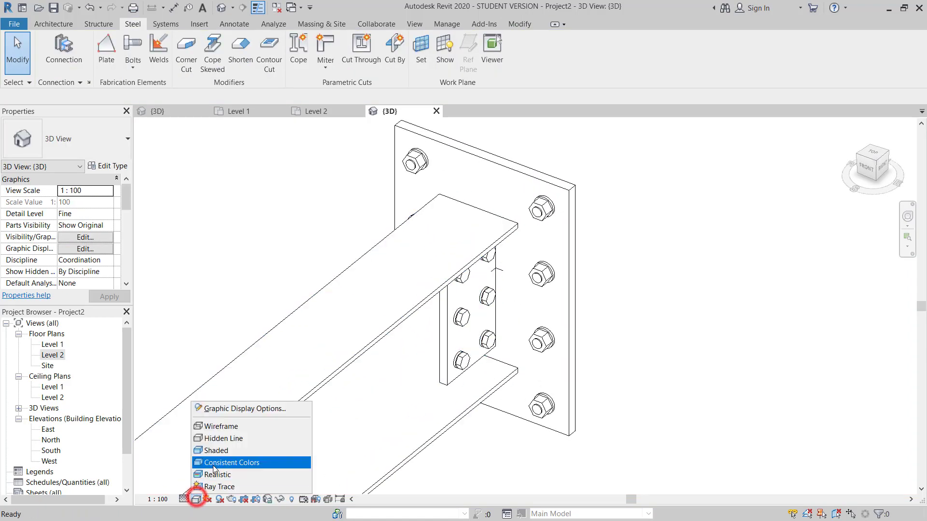
pyautogui.click(214, 474)
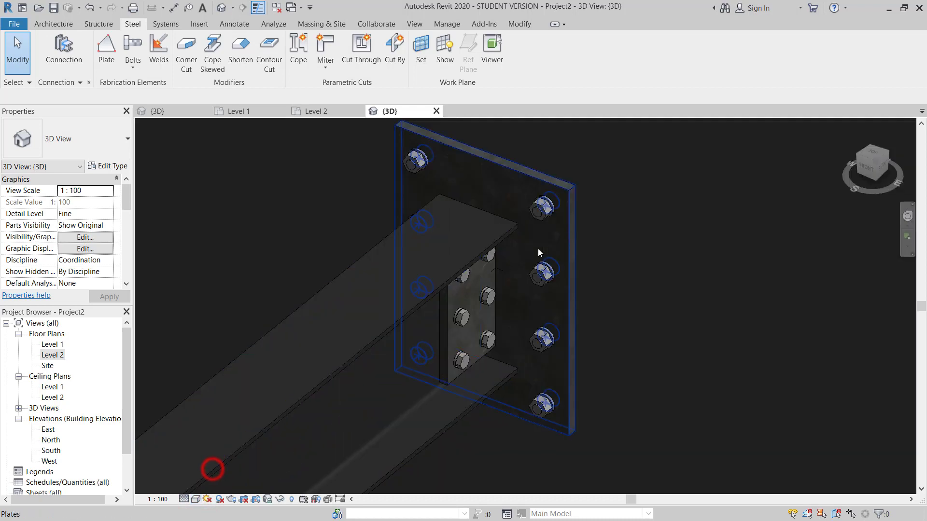
pyautogui.scroll(-3, 538, 248)
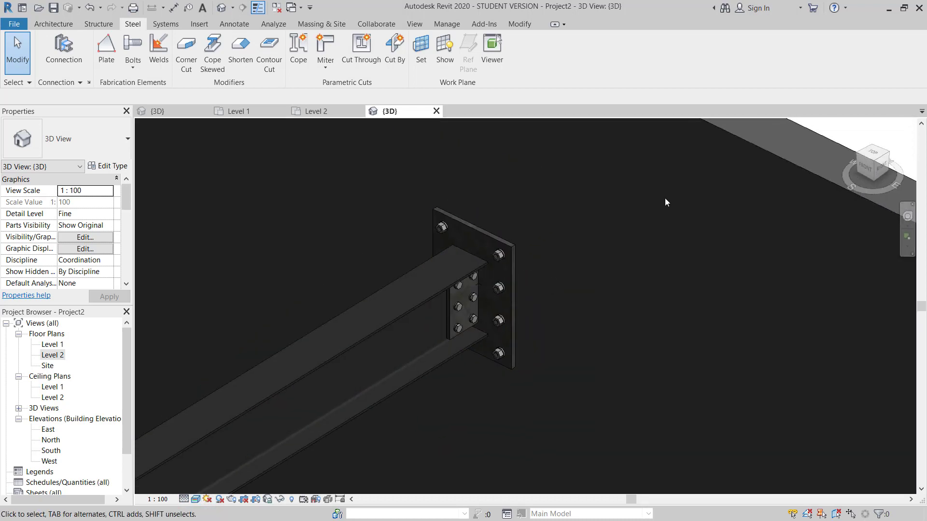
# Assign the Concrete, Cast-in-Place gray material to the structure layer of the Generic - 200mm wall type.
pyautogui.click(757, 147)
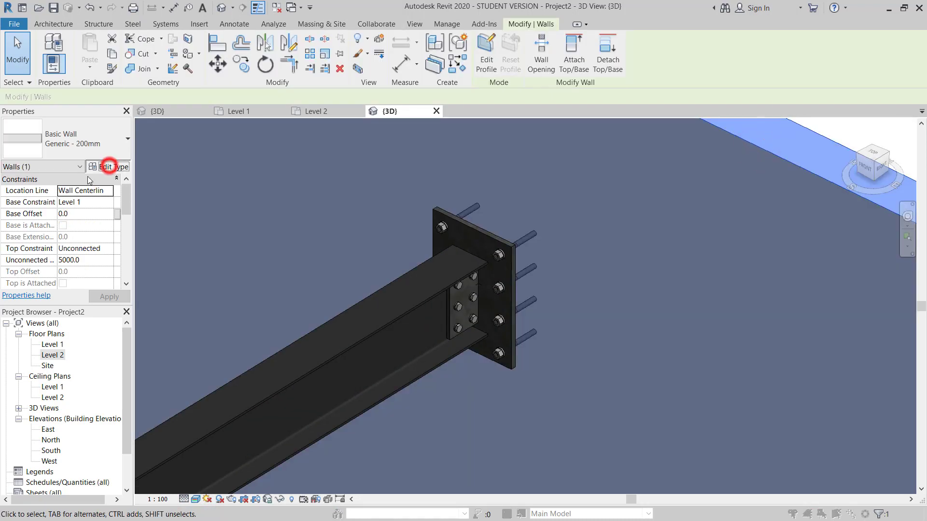
pyautogui.click(108, 167)
pyautogui.click(716, 216)
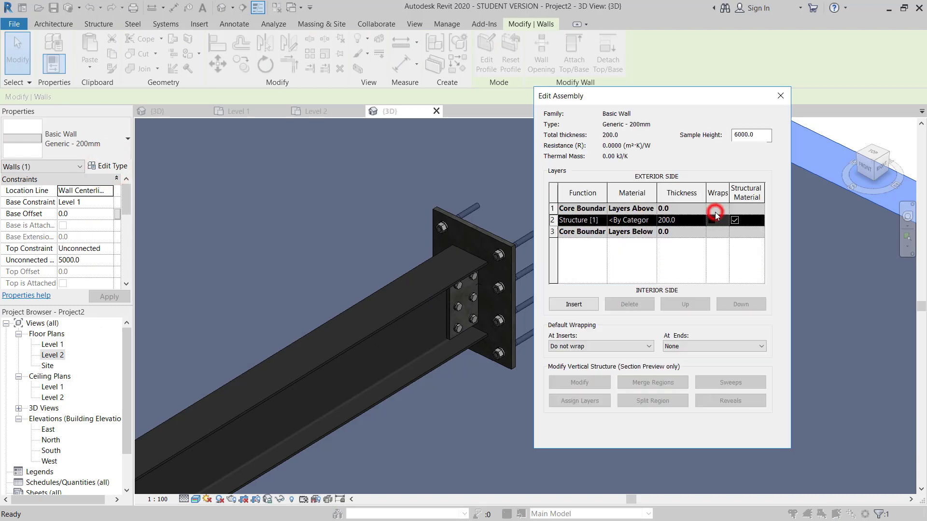
pyautogui.click(653, 220)
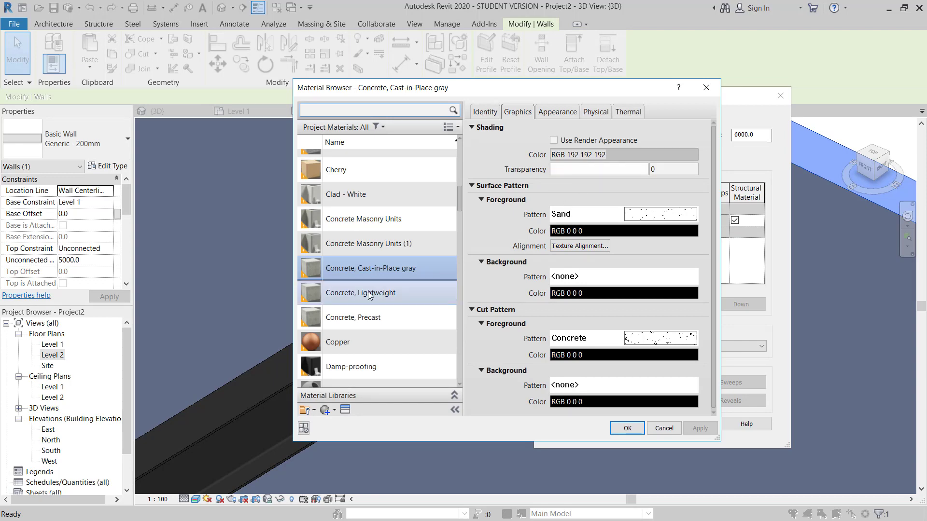
pyautogui.click(627, 429)
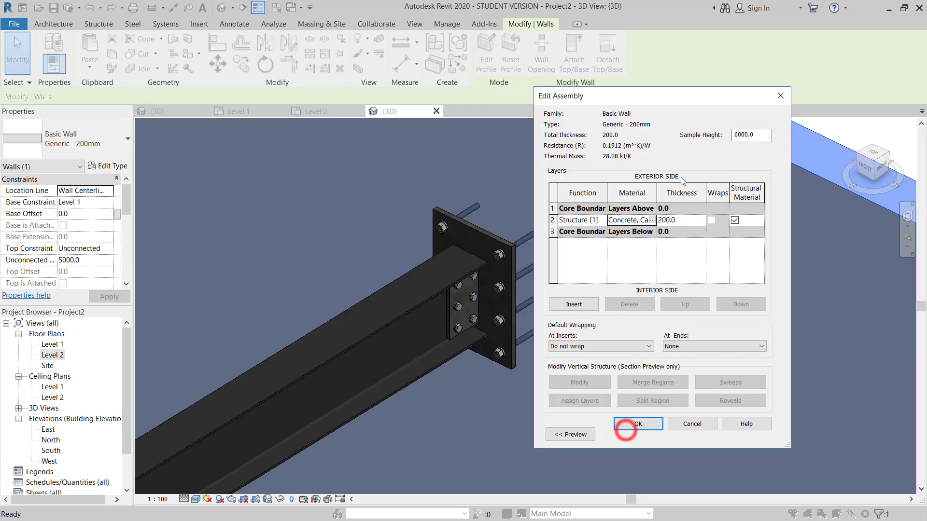
pyautogui.click(637, 426)
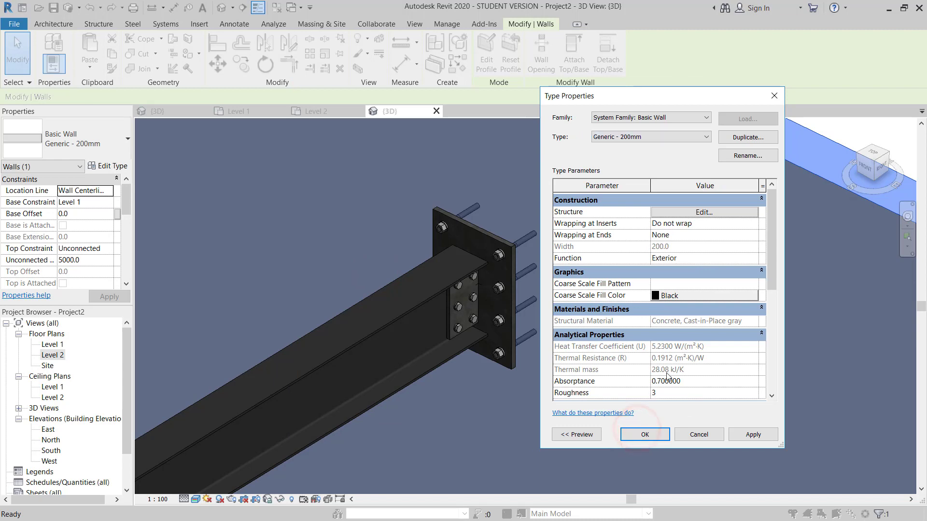
pyautogui.click(651, 435)
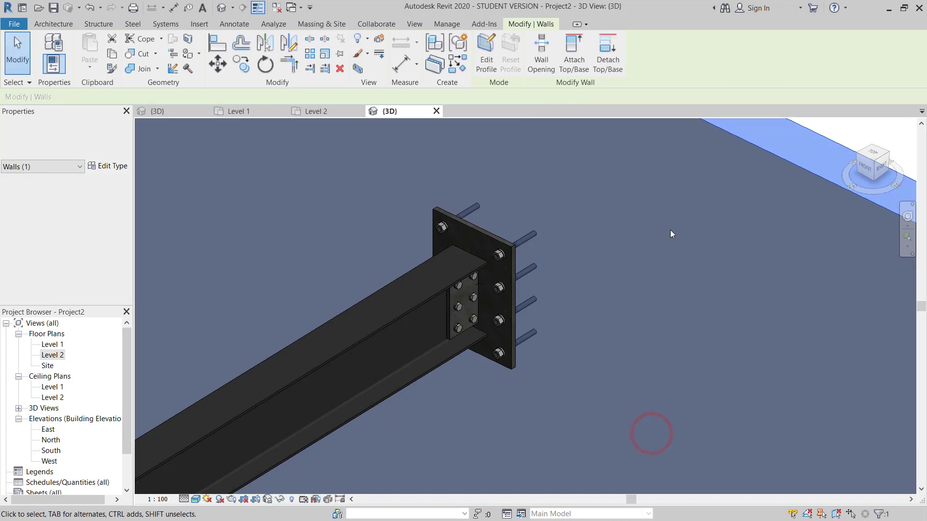
pyautogui.moveTo(609, 230); pyautogui.dragTo(538, 296, button='middle')
pyautogui.click(830, 115)
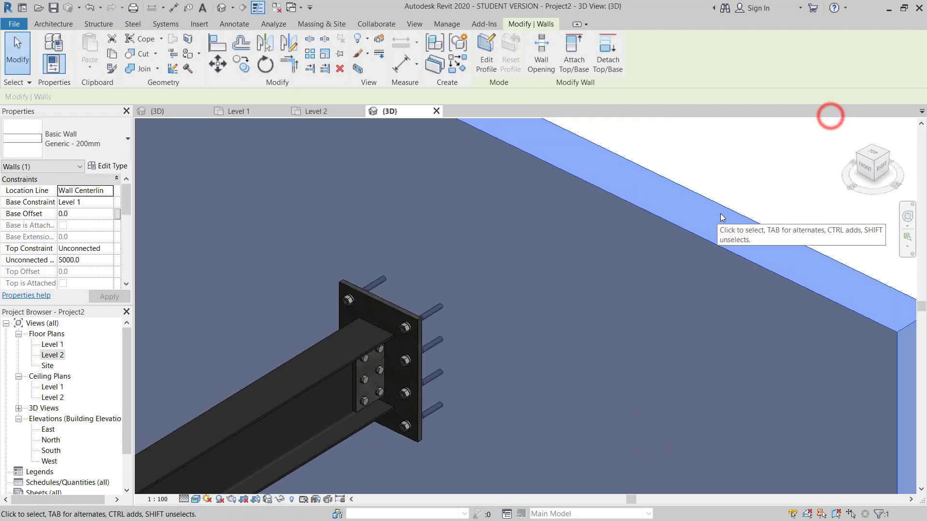
pyautogui.click(744, 187)
# Set the 3D view's model transparency to 40 in the graphic display options.
pyautogui.scroll(2, 621, 181)
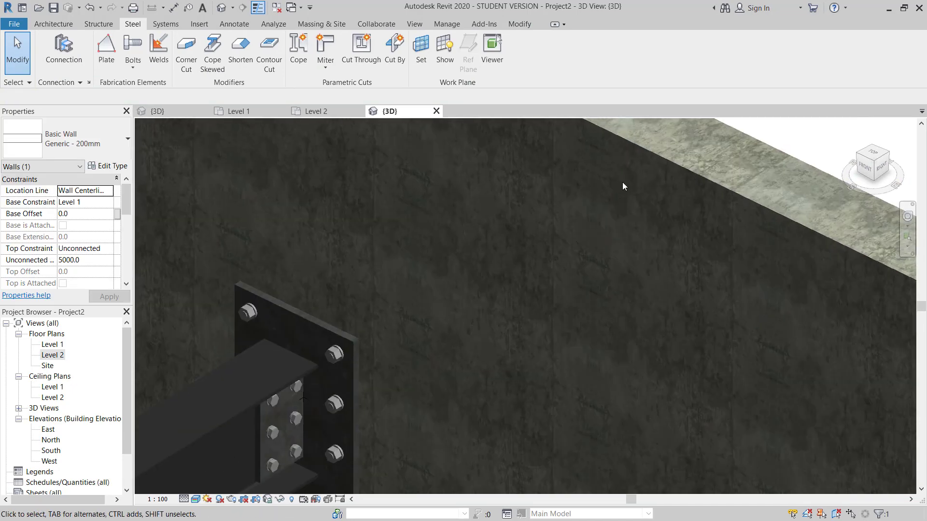
pyautogui.scroll(-2, 527, 304)
pyautogui.moveTo(527, 304); pyautogui.dragTo(530, 250, button='middle')
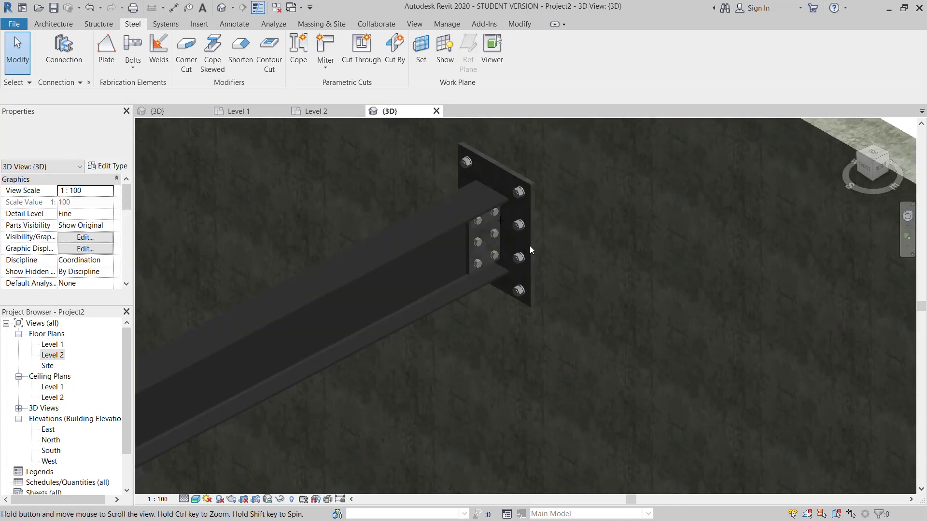
pyautogui.click(426, 244)
pyautogui.press('Escape')
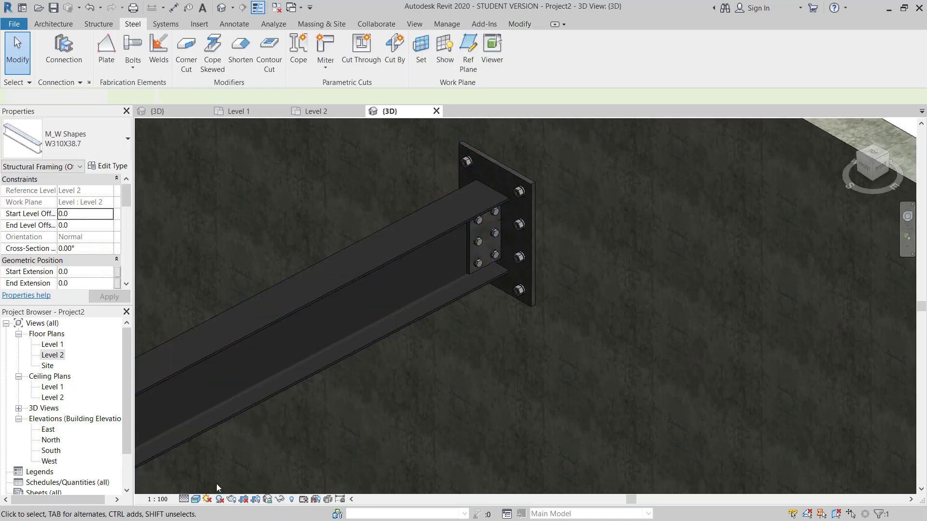
pyautogui.click(195, 500)
pyautogui.click(221, 410)
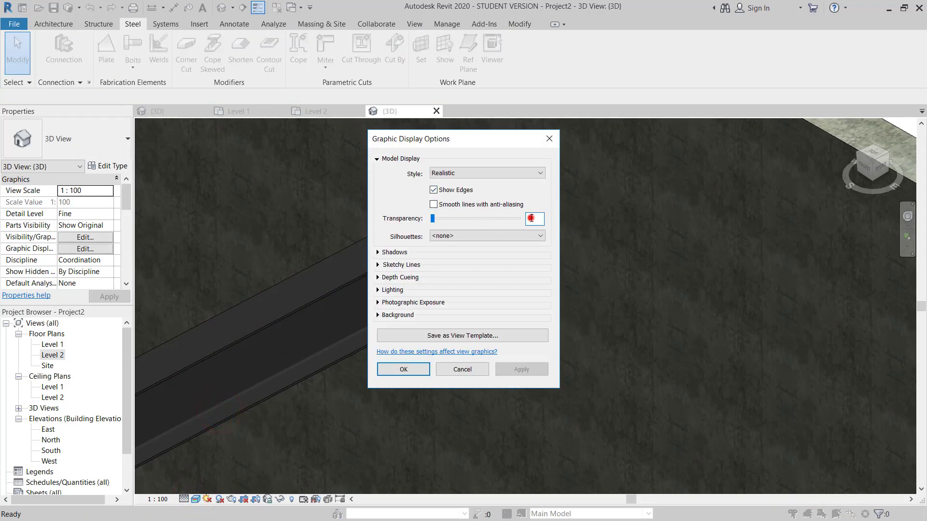
pyautogui.write('50')
pyautogui.press('Return')
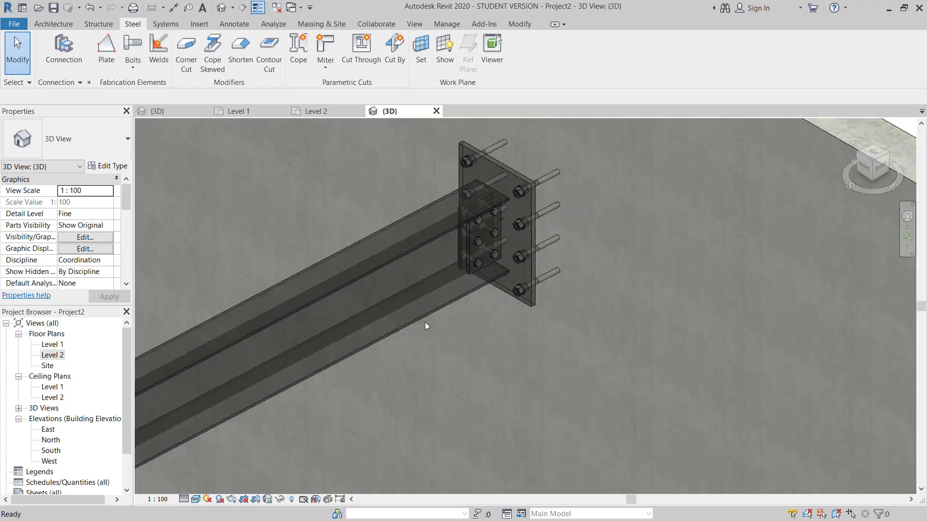
# Inspect the anchors and web plate bolts through the transparent model and check the view's transparency setting.
pyautogui.scroll(5, 548, 223)
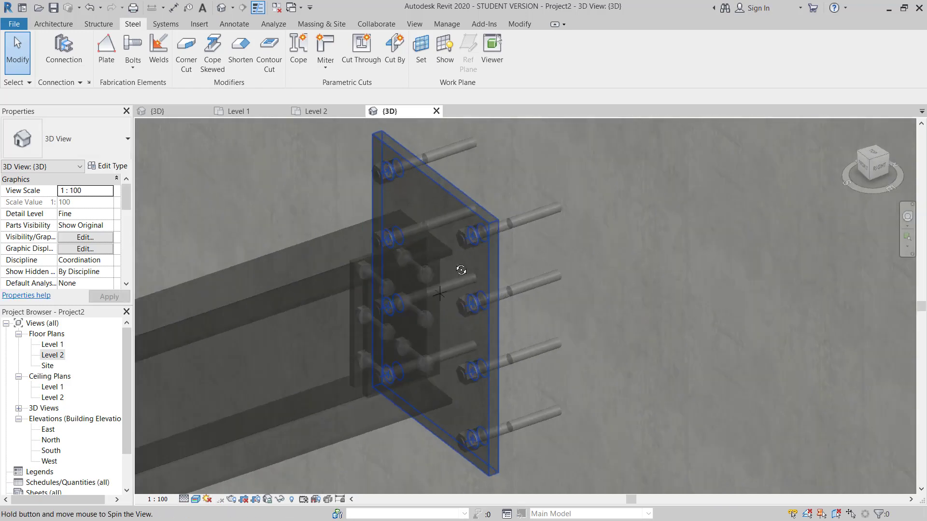
pyautogui.keyDown('shift'); pyautogui.moveTo(492, 240); pyautogui.dragTo(290, 410, button='middle'); pyautogui.keyUp('shift')
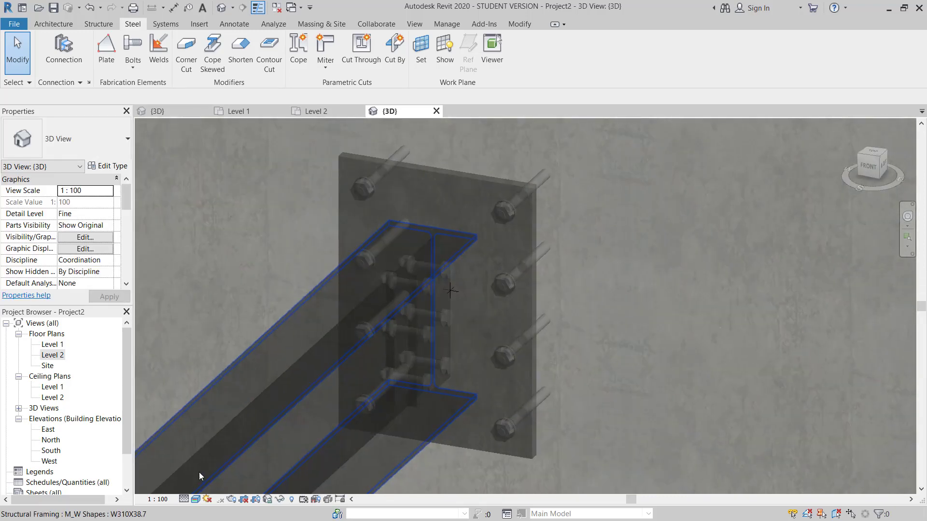
pyautogui.click(196, 499)
pyautogui.click(237, 412)
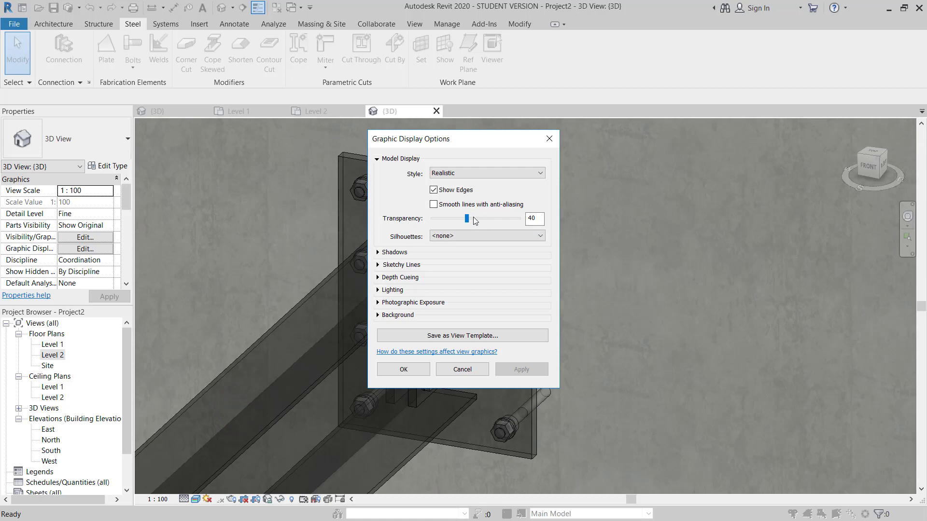
pyautogui.click(553, 140)
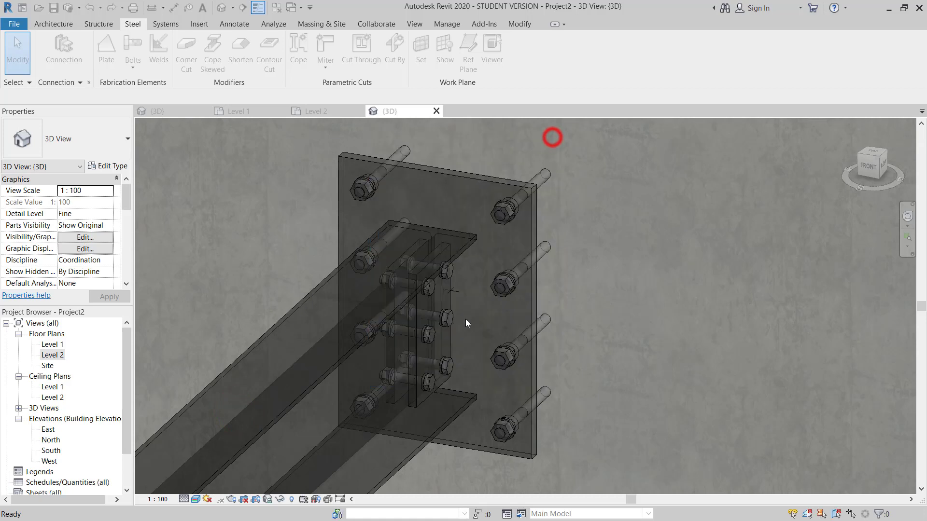
# Switch the 3D view's visual style to Shaded and view the transparent connection from the front-right side.
pyautogui.keyDown('shift'); pyautogui.moveTo(483, 290); pyautogui.dragTo(338, 434, button='middle'); pyautogui.keyUp('shift')
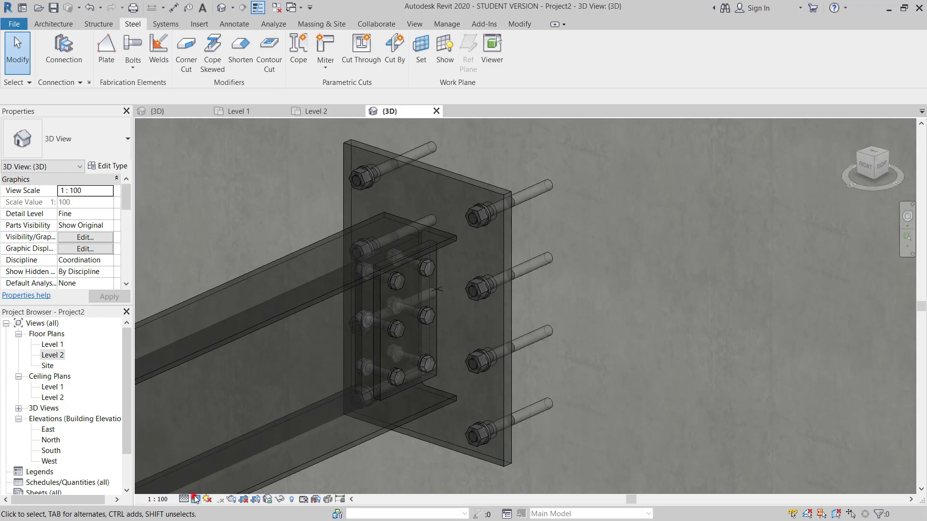
pyautogui.click(195, 498)
pyautogui.click(226, 446)
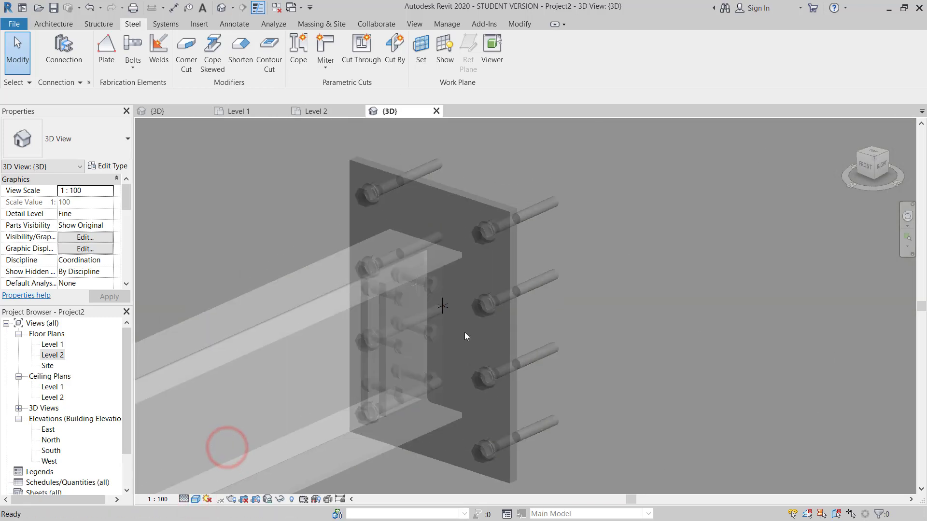
pyautogui.keyDown('shift'); pyautogui.moveTo(465, 335); pyautogui.dragTo(507, 347, button='middle'); pyautogui.keyUp('shift')
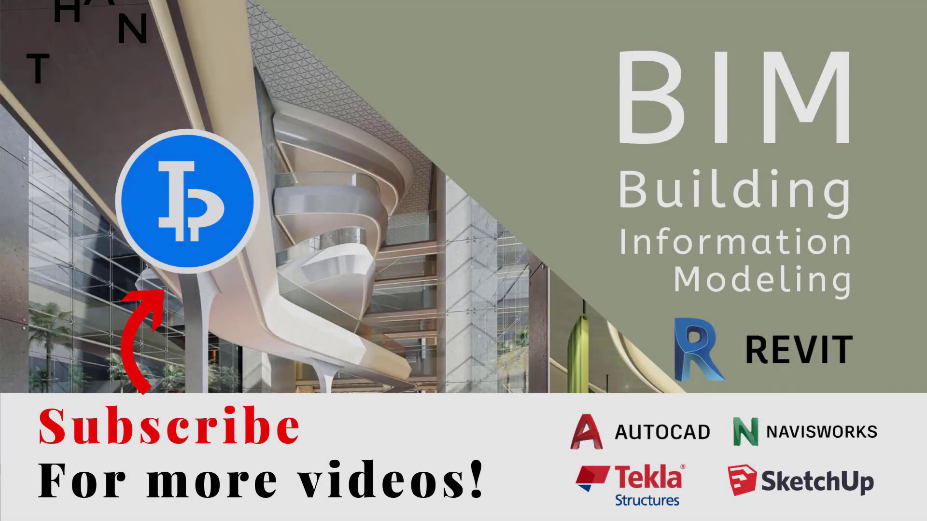